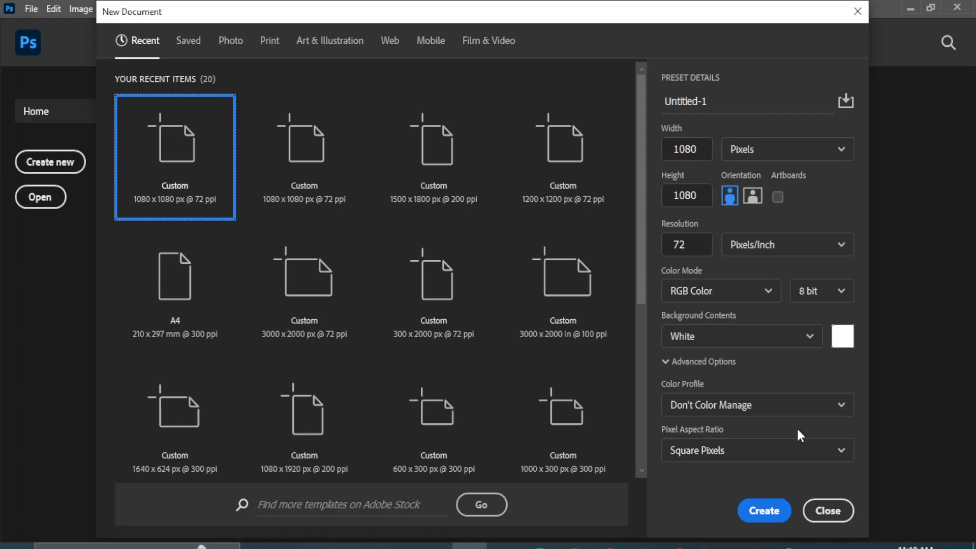
# Create a document from the 1500 x 1800 px, 200 ppi preset.
pyautogui.click(452, 164)
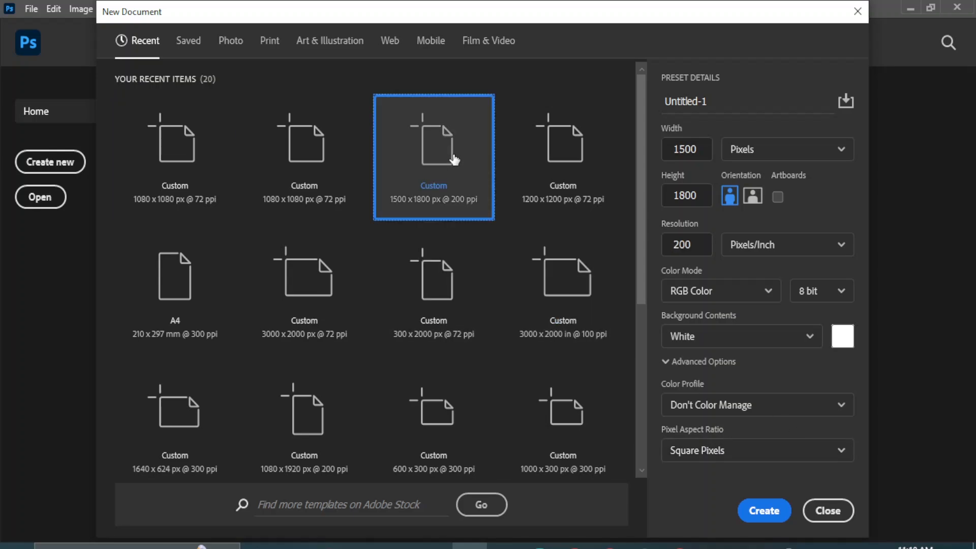
pyautogui.click(765, 510)
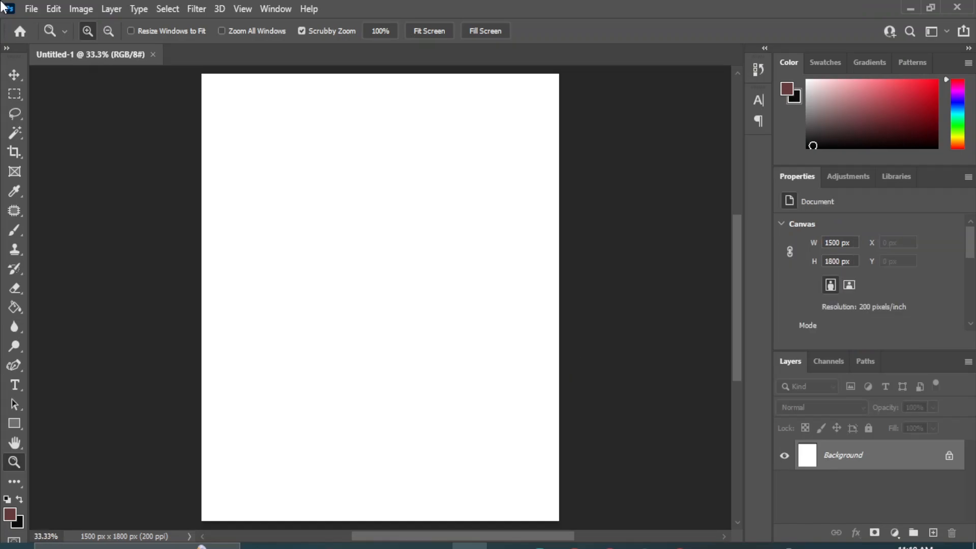
pyautogui.click(13, 76)
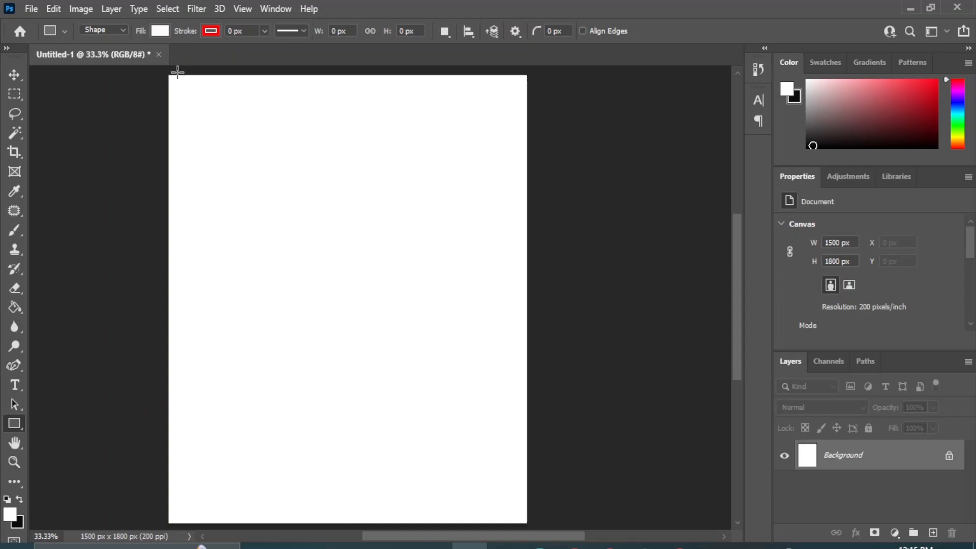
# Draw a white rectangle covering the whole canvas, about 1507 x 1845 px.
pyautogui.moveTo(169, 69); pyautogui.dragTo(527, 529)
pyautogui.press('v')
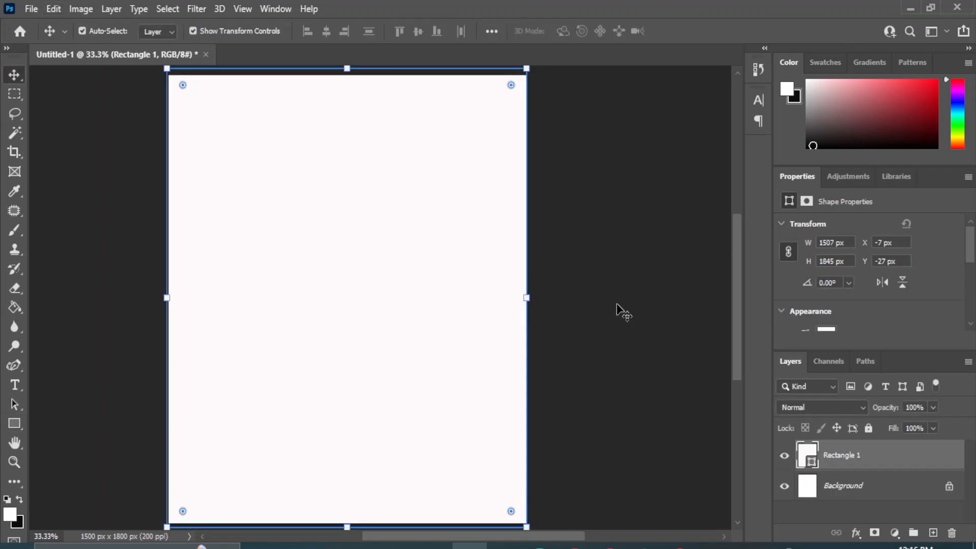
pyautogui.click(618, 305)
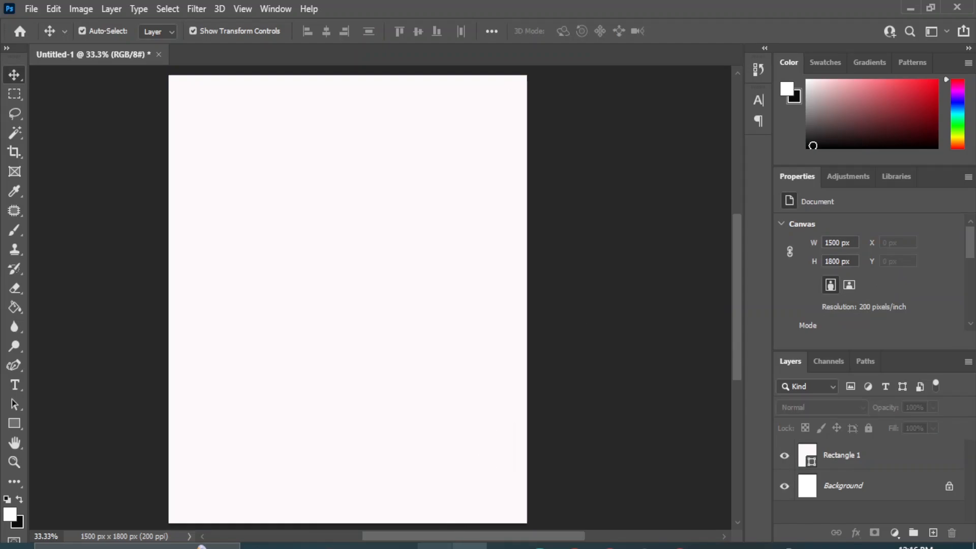
# Place the Watch image on the canvas, scale it down to about 58%, and position it in the canvas's left half.
pyautogui.click(435, 547)
pyautogui.moveTo(151, 155); pyautogui.dragTo(314, 361)
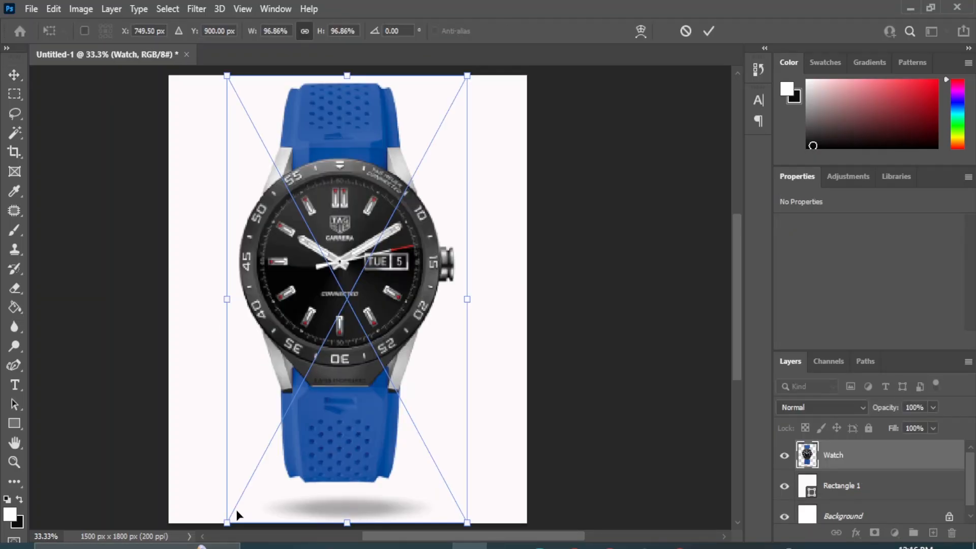
pyautogui.moveTo(227, 524); pyautogui.dragTo(320, 399)
pyautogui.moveTo(397, 162); pyautogui.dragTo(264, 246)
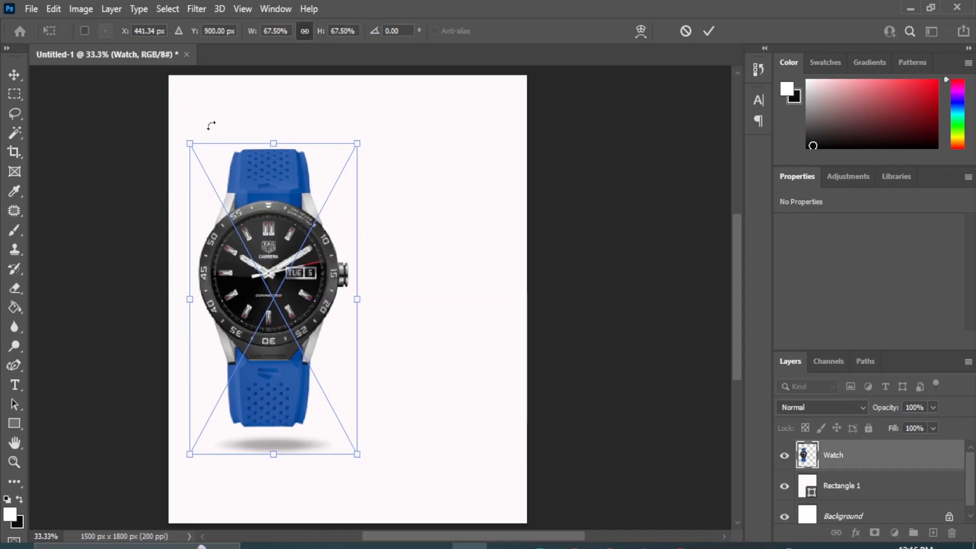
pyautogui.moveTo(189, 143); pyautogui.dragTo(210, 190)
pyautogui.moveTo(286, 297); pyautogui.dragTo(275, 298)
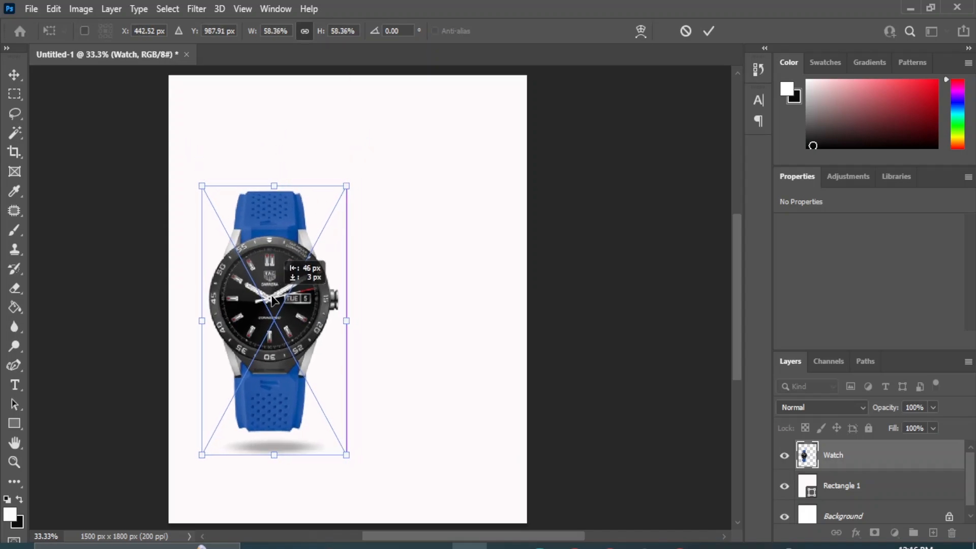
pyautogui.click(11, 78)
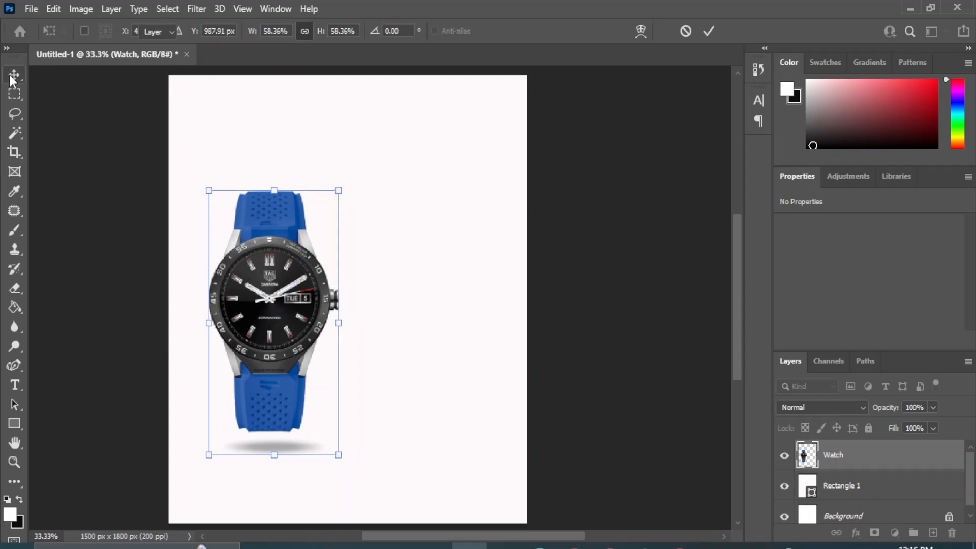
pyautogui.click(633, 331)
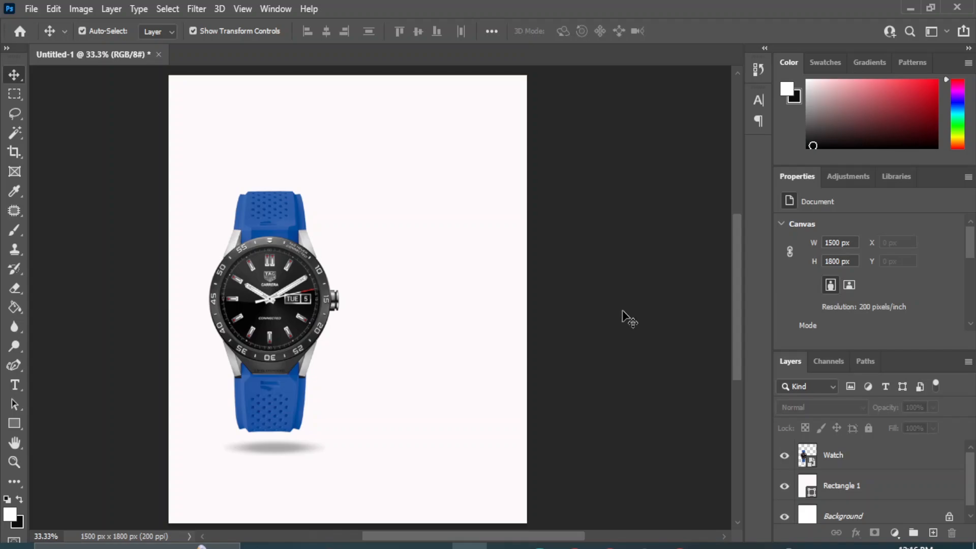
# Try the #c3c3c3 grey sampled from the watch as the background rectangle's fill and undo it.
pyautogui.click(474, 224)
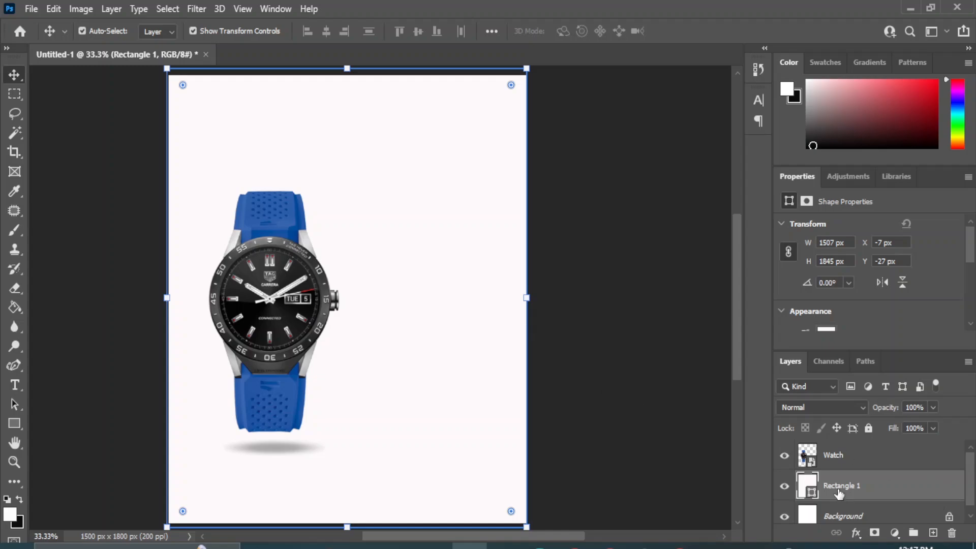
pyautogui.doubleClick(808, 483)
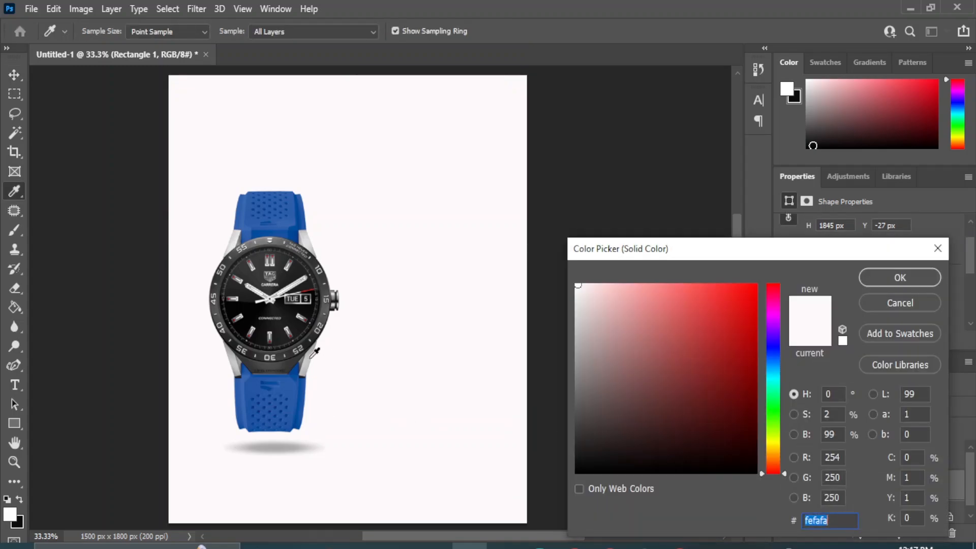
pyautogui.click(310, 356)
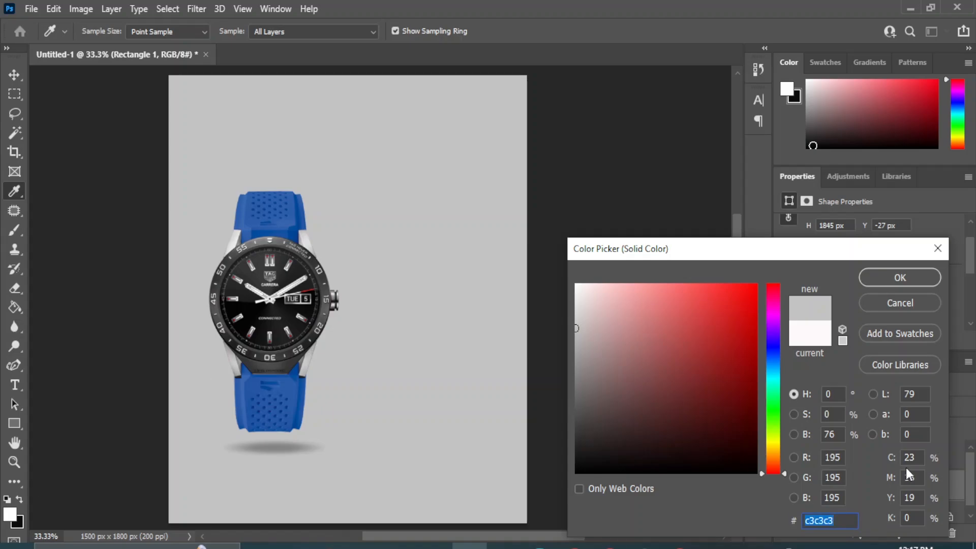
pyautogui.click(899, 279)
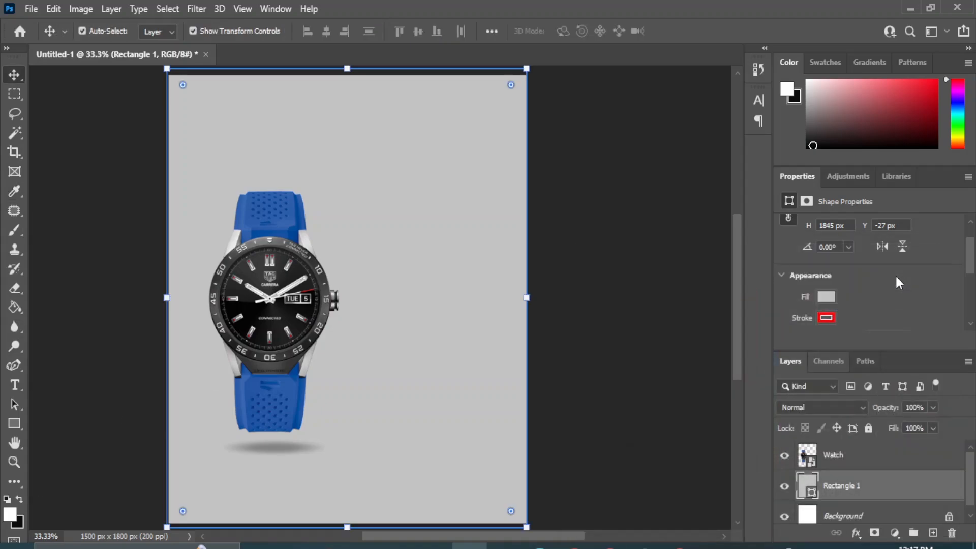
pyautogui.hotkey('ctrl', 'z')
pyautogui.click(695, 444)
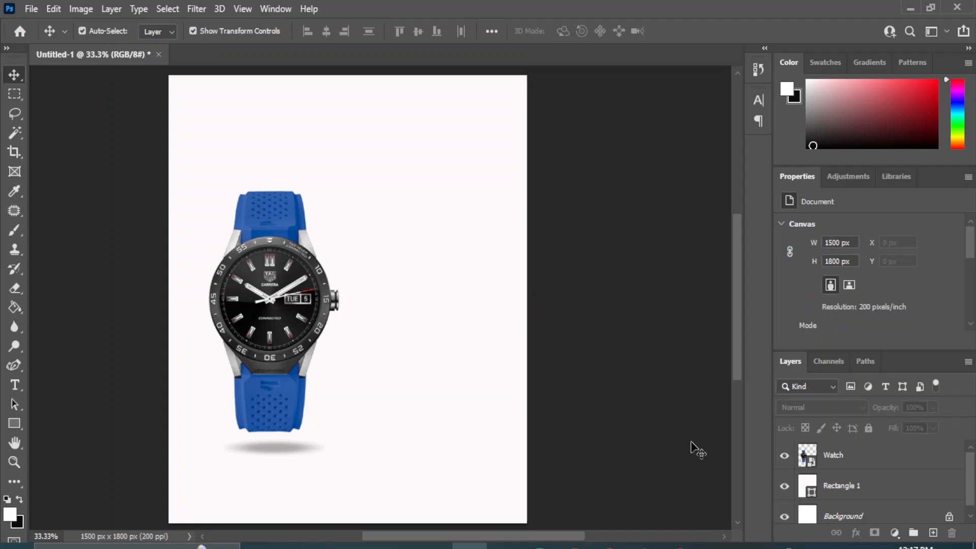
# Change the background rectangle's fill to a very light warm grey, starting from the grey sampled on the watch.
pyautogui.click(490, 278)
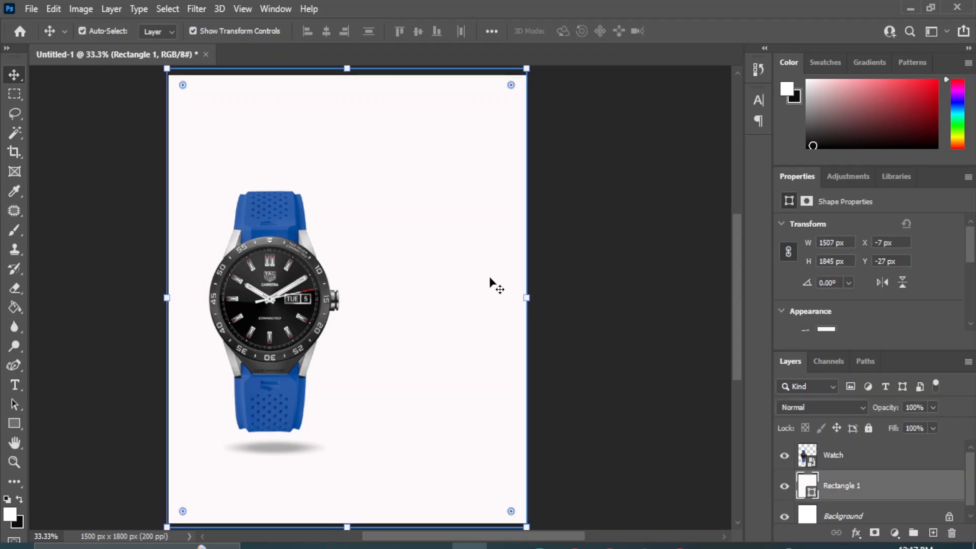
pyautogui.doubleClick(807, 486)
pyautogui.click(309, 363)
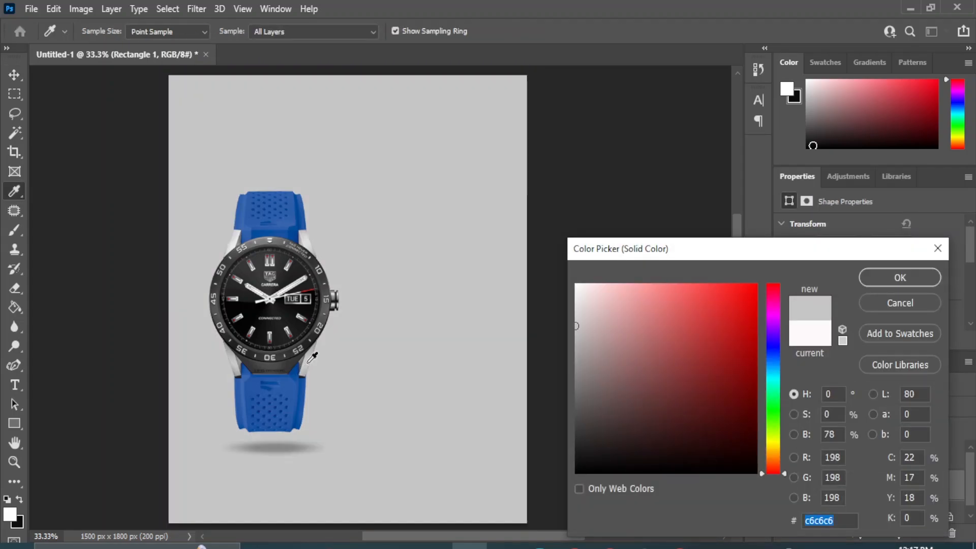
pyautogui.click(579, 311)
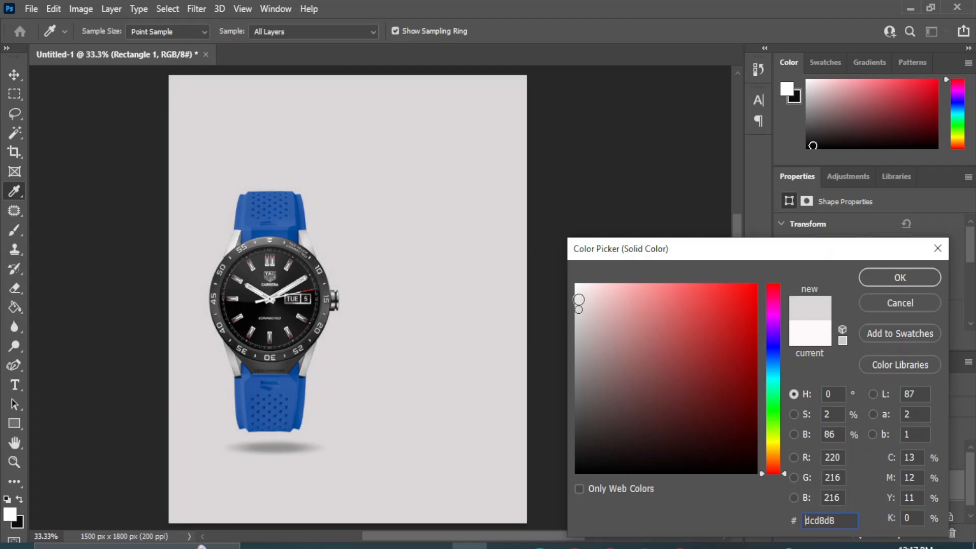
pyautogui.click(579, 298)
pyautogui.click(895, 277)
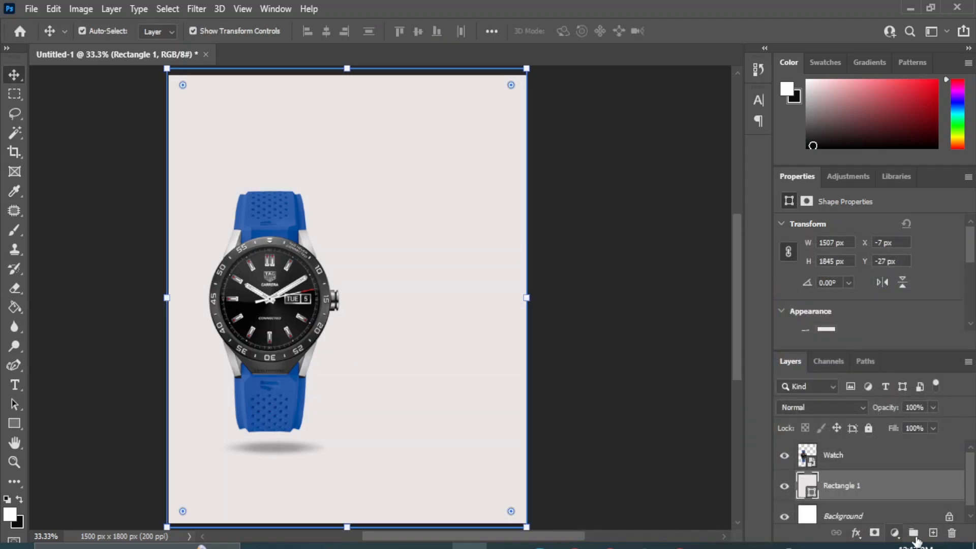
# Apply the Add Noise filter to the background rectangle as a smart object, increasing the noise amount slightly.
pyautogui.click(195, 9)
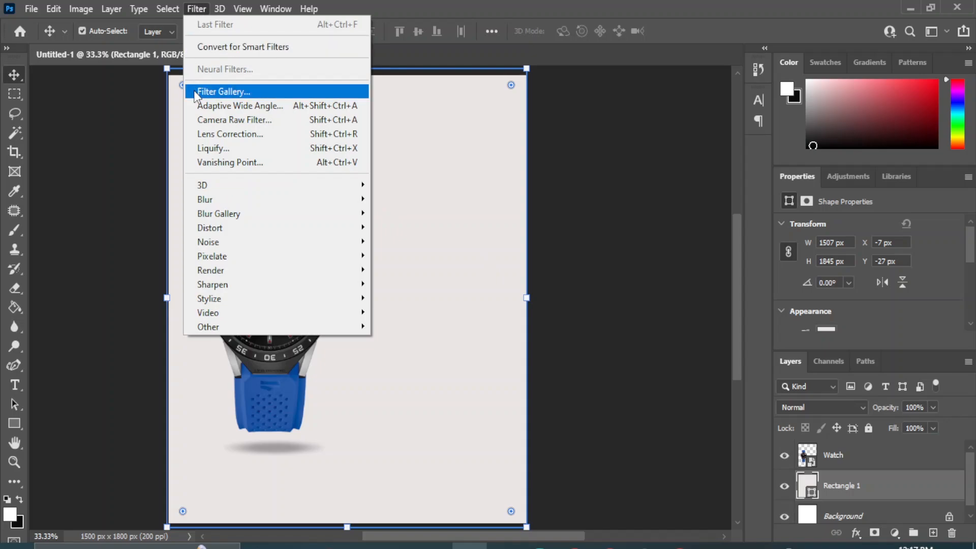
pyautogui.moveTo(210, 248)
pyautogui.click(402, 241)
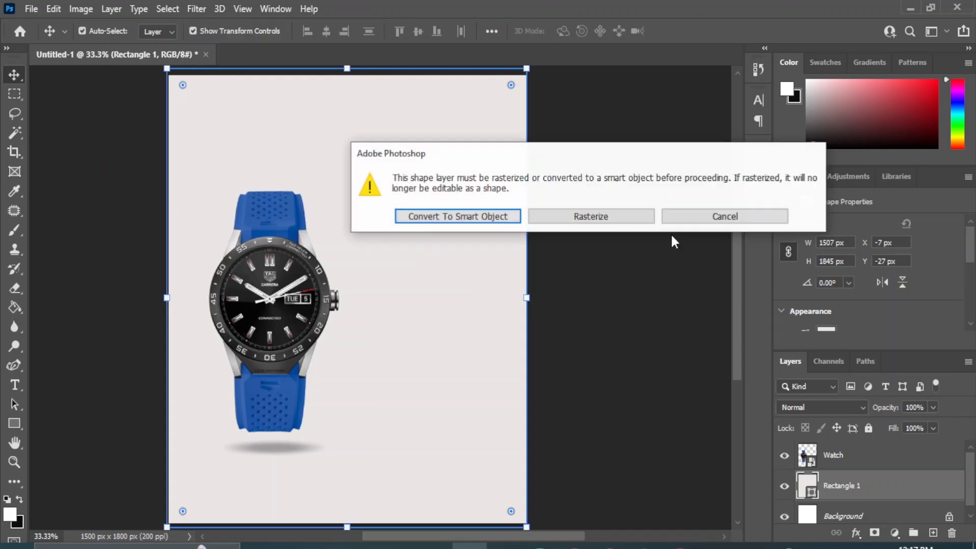
pyautogui.click(468, 216)
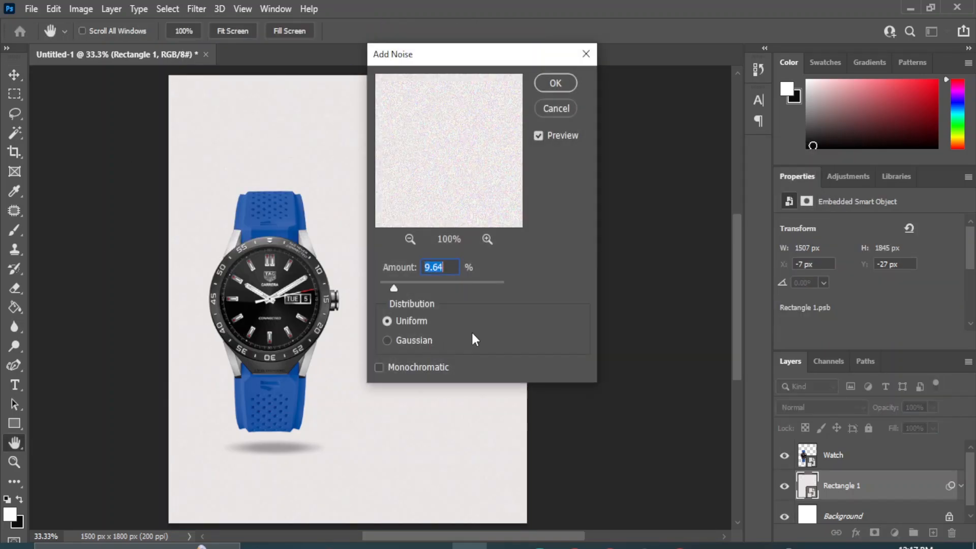
pyautogui.moveTo(394, 288); pyautogui.dragTo(416, 288)
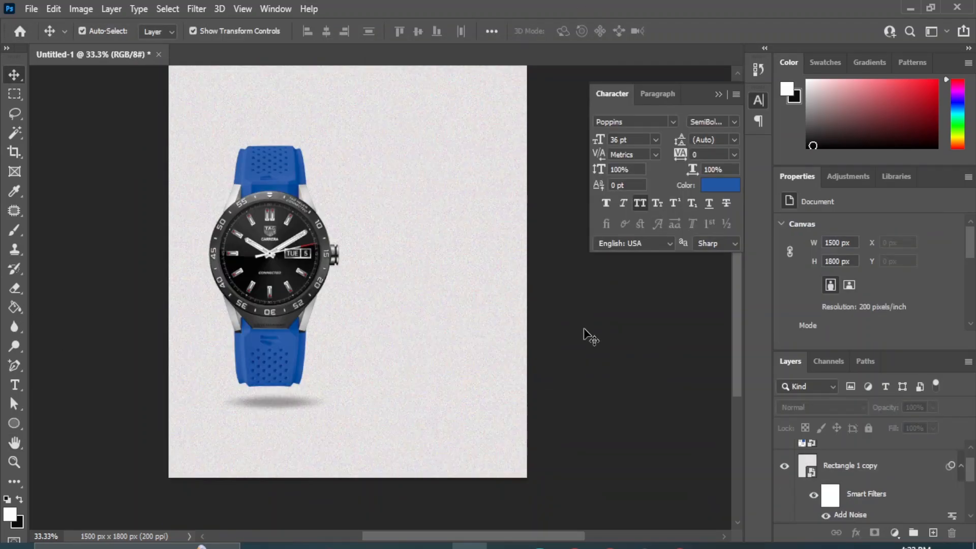
# Draw a white circle of about 796 px and place it over the upper right of the watch, at about X 349, Y 201 px.
pyautogui.click(16, 423)
pyautogui.click(75, 437)
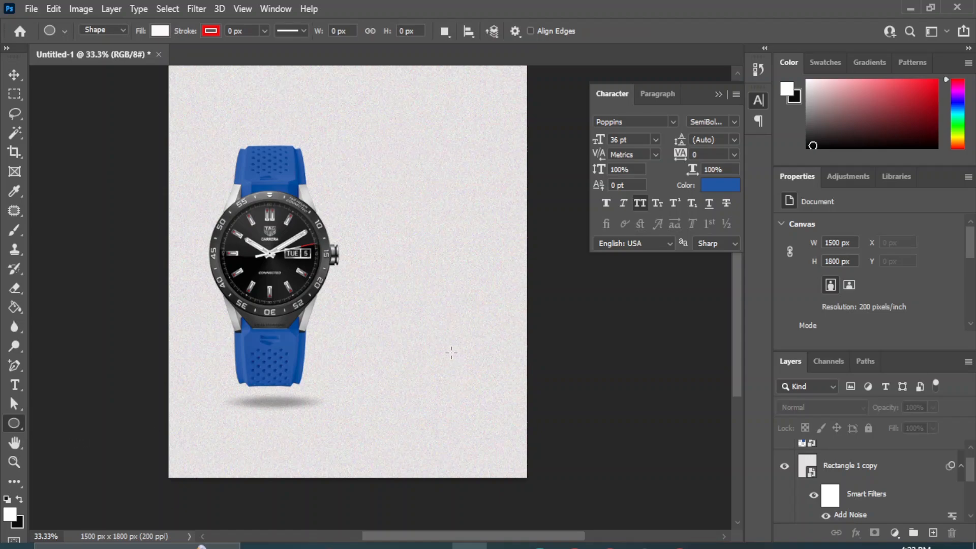
pyautogui.moveTo(210, 134); pyautogui.dragTo(401, 370)
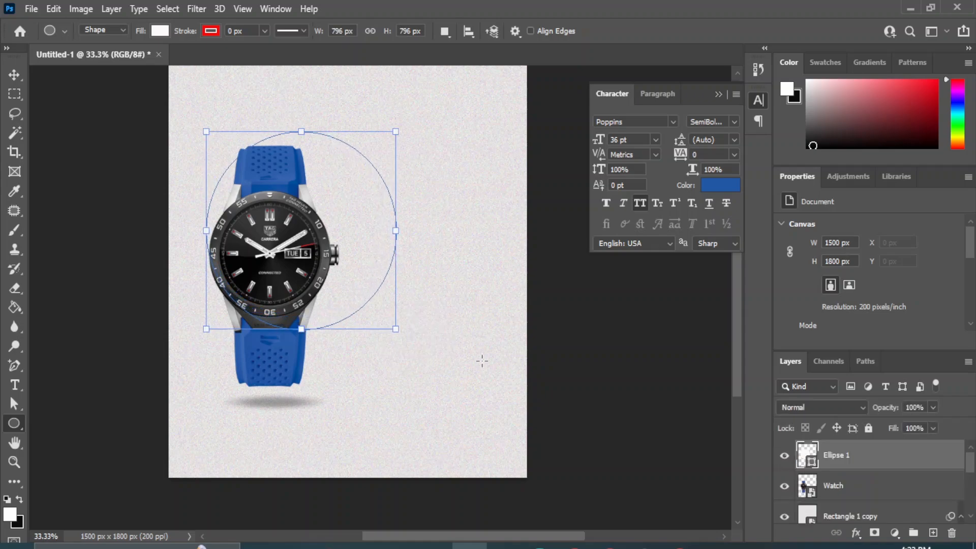
pyautogui.click(14, 75)
pyautogui.moveTo(322, 244); pyautogui.dragTo(368, 200)
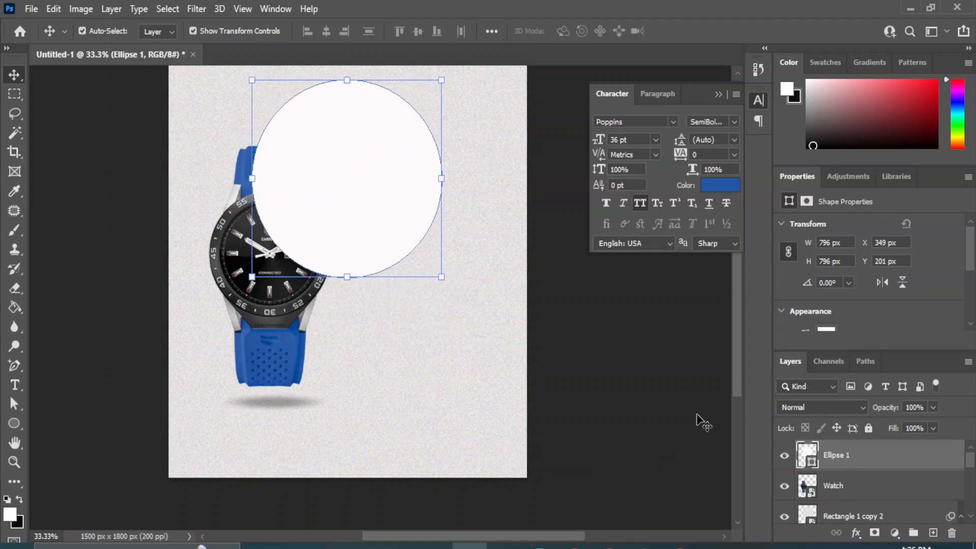
# Change the circle's fill from white to a light cream off-white and deselect it.
pyautogui.doubleClick(812, 455)
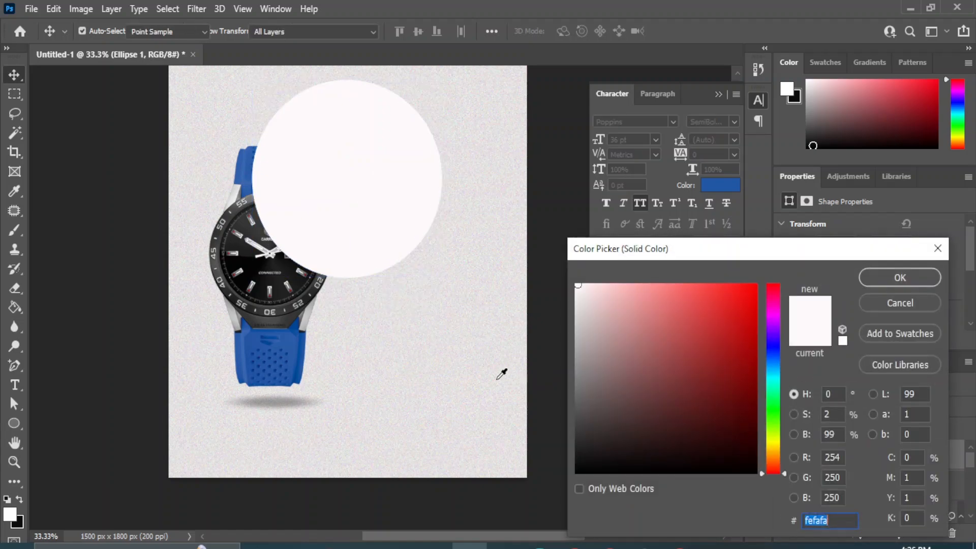
pyautogui.click(339, 315)
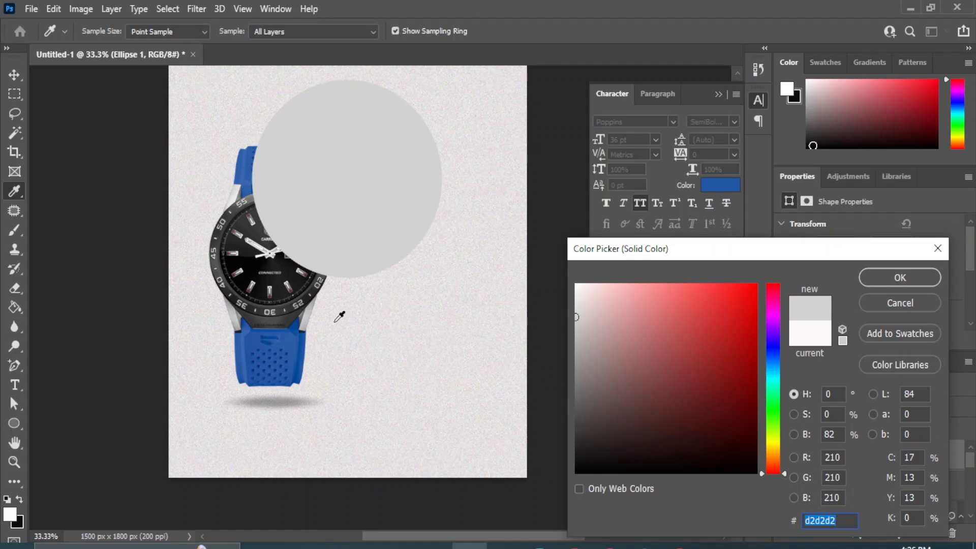
pyautogui.click(918, 284)
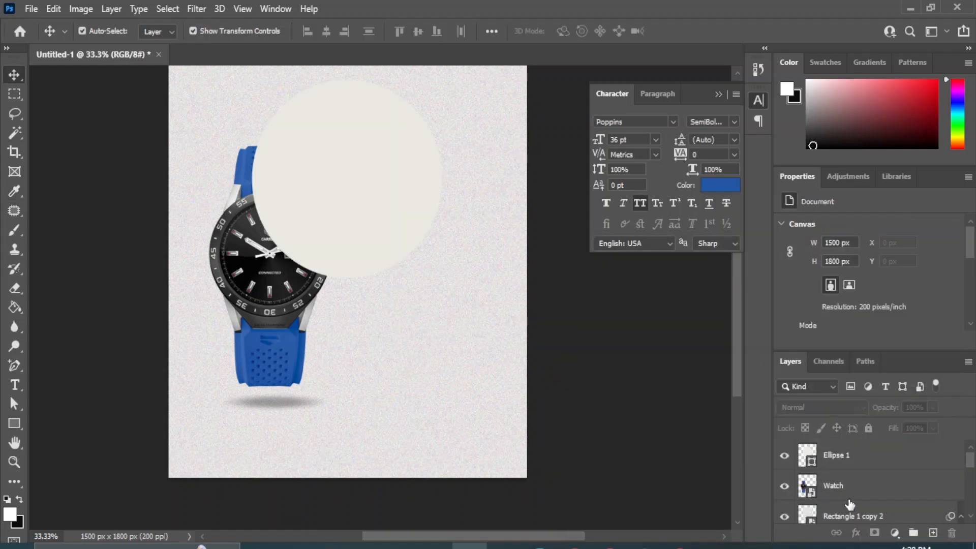
pyautogui.click(488, 371)
pyautogui.click(645, 393)
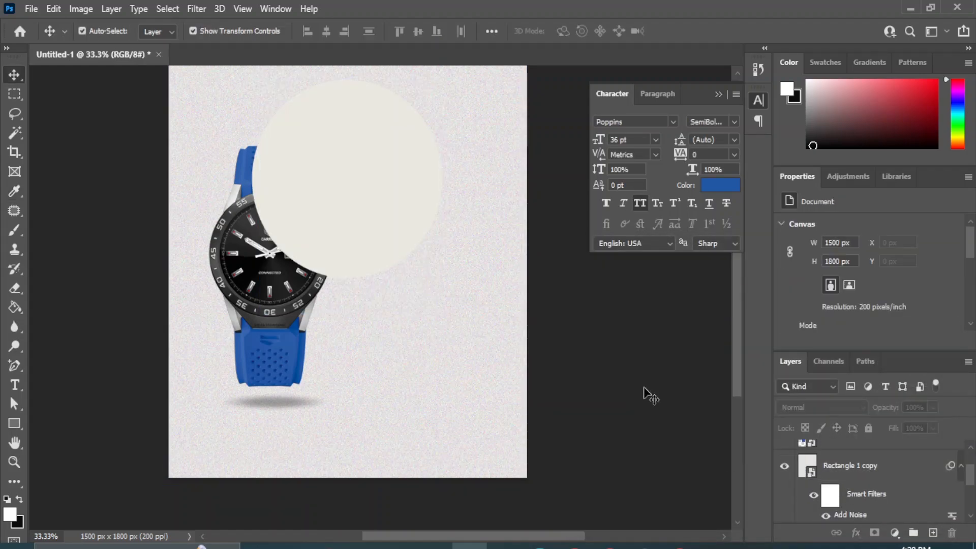
# Duplicate the noisy background rectangle layer and move the copy to the top of the layer stack, above the circle.
pyautogui.scroll(1, 645, 393)
pyautogui.scroll(2, 645, 393)
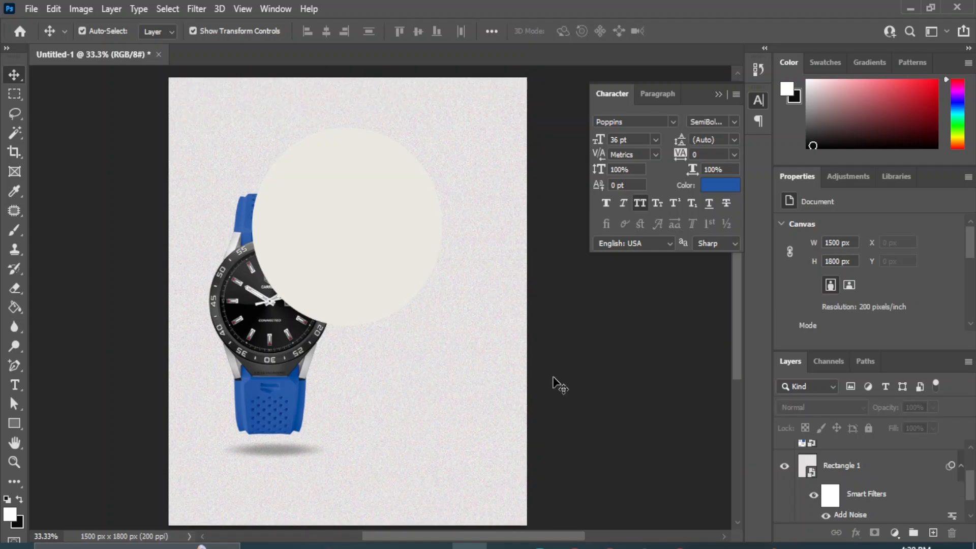
pyautogui.click(465, 134)
pyautogui.moveTo(880, 468); pyautogui.dragTo(933, 533)
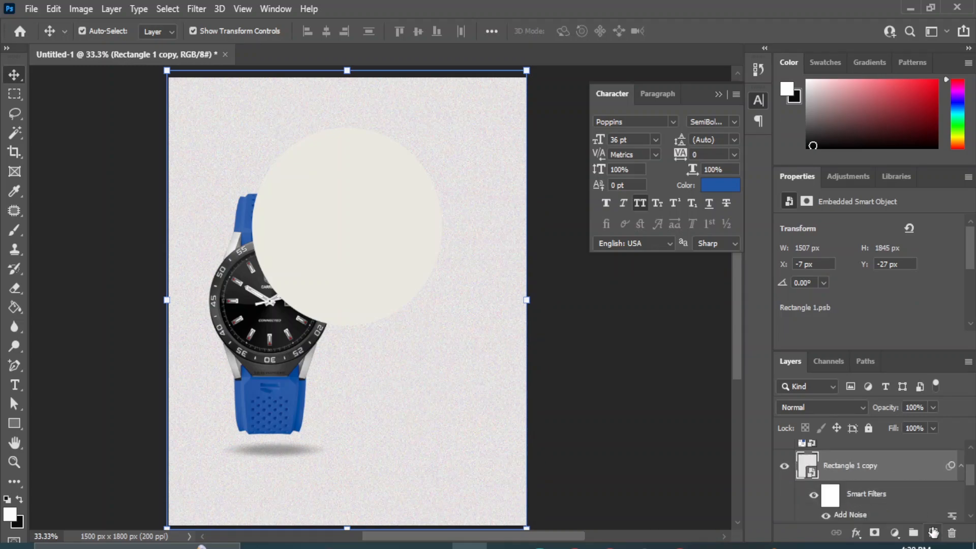
pyautogui.scroll(2, 827, 472)
pyautogui.moveTo(833, 516); pyautogui.dragTo(840, 462)
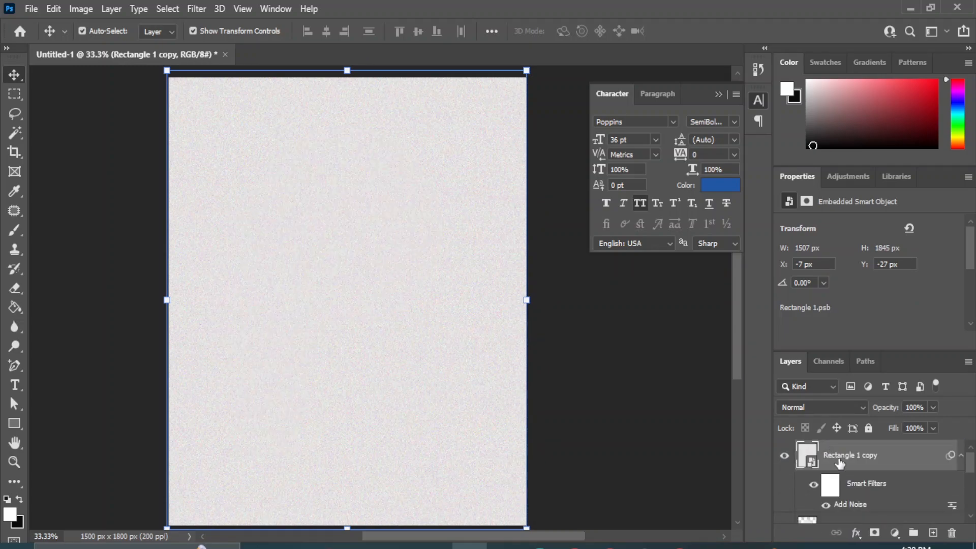
pyautogui.scroll(-2, 861, 463)
pyautogui.scroll(2, 862, 463)
pyautogui.scroll(-2, 861, 463)
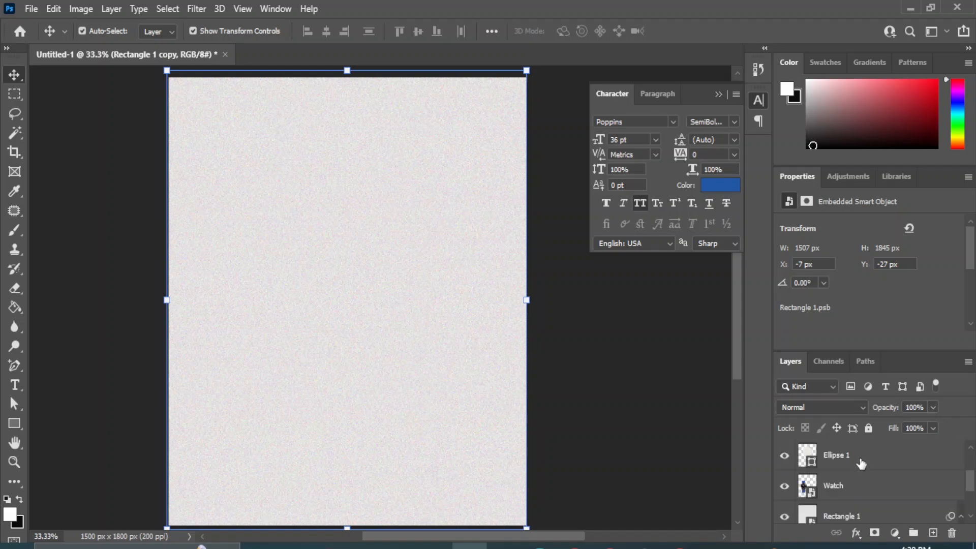
pyautogui.scroll(2, 861, 462)
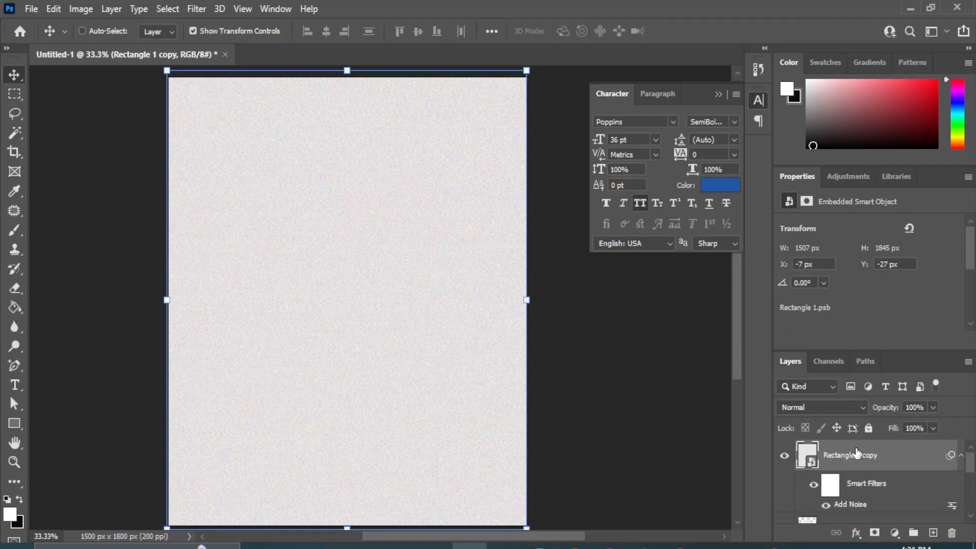
# Scale the noise rectangle copy down to about 716 x 876 px, place it over the circle and clip it to the circle layer.
pyautogui.hotkey('ctrl', 't')
pyautogui.click(506, 217)
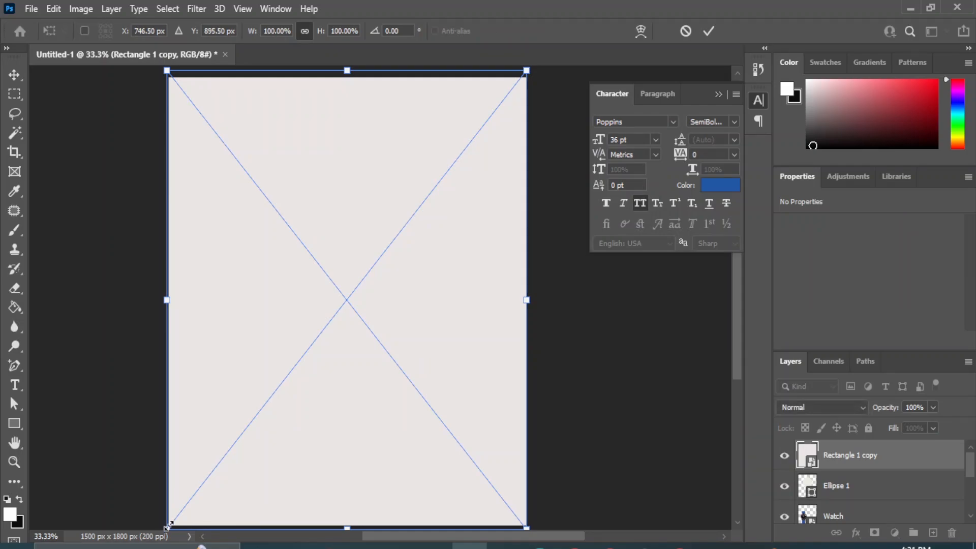
pyautogui.moveTo(167, 528); pyautogui.dragTo(402, 311)
pyautogui.moveTo(377, 211); pyautogui.dragTo(286, 234)
pyautogui.press('Return')
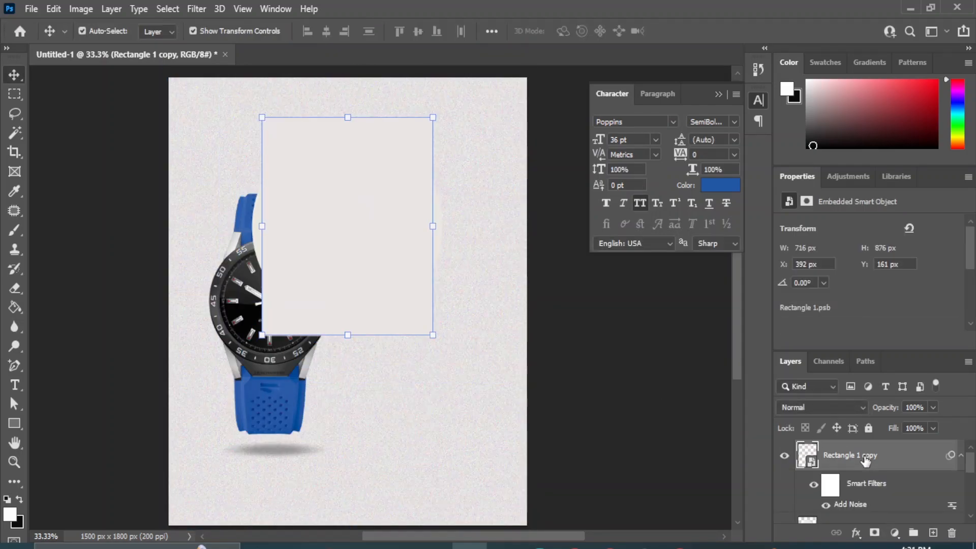
pyautogui.rightClick(862, 455)
pyautogui.click(733, 350)
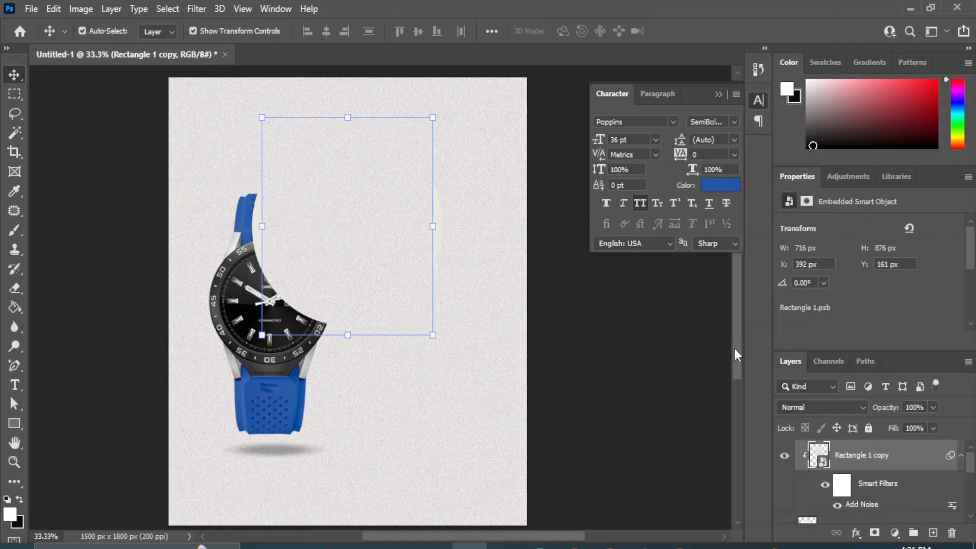
# Enlarge the clipped noise rectangle to about 890 x 1090 px, at about X 314, Y 161 px, covering the whole circle.
pyautogui.hotkey('ctrl', 't')
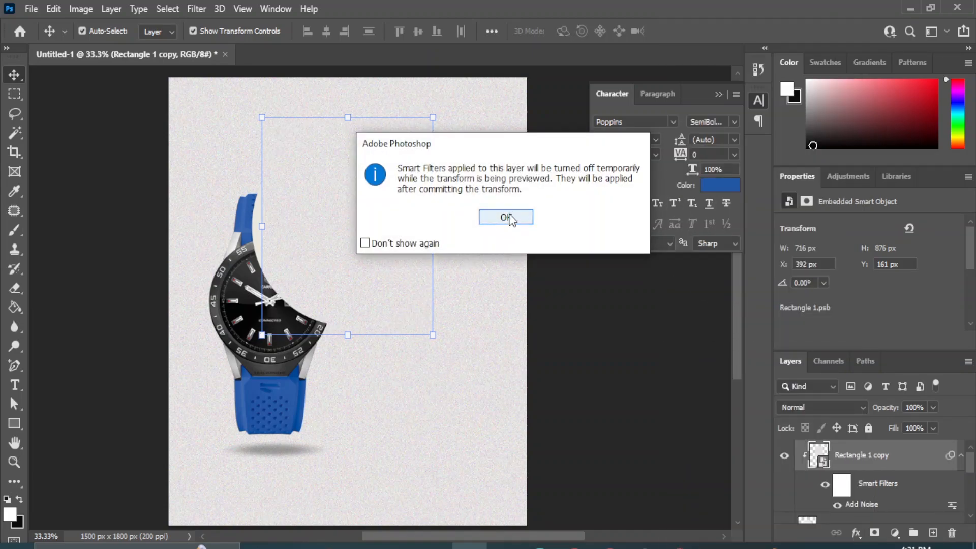
pyautogui.press('Return')
pyautogui.moveTo(262, 335); pyautogui.dragTo(251, 349)
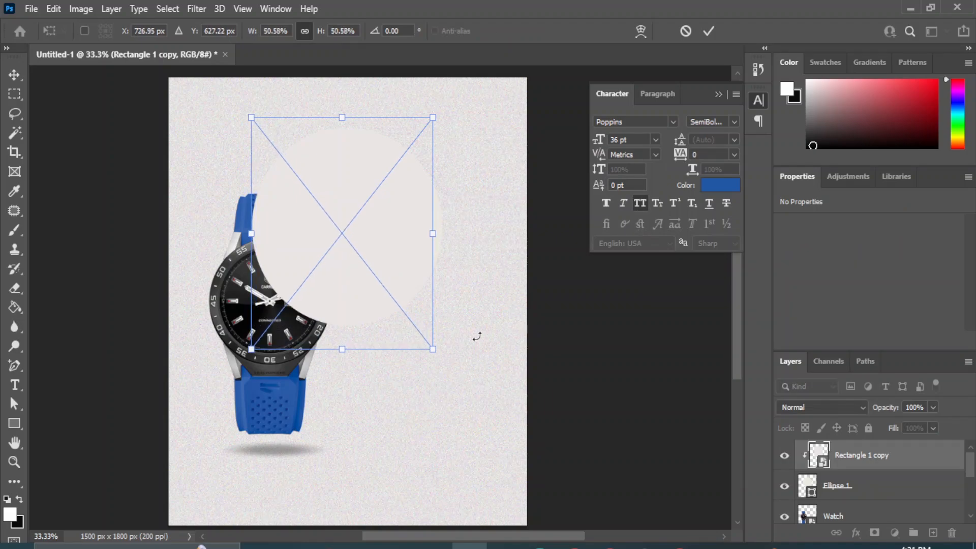
pyautogui.moveTo(431, 351); pyautogui.dragTo(456, 379)
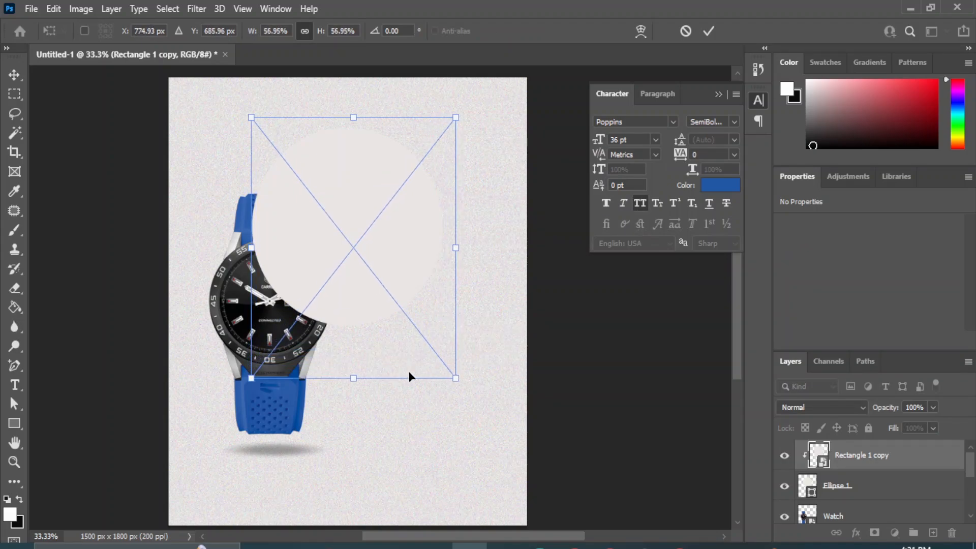
pyautogui.moveTo(251, 379); pyautogui.dragTo(239, 386)
pyautogui.click(13, 76)
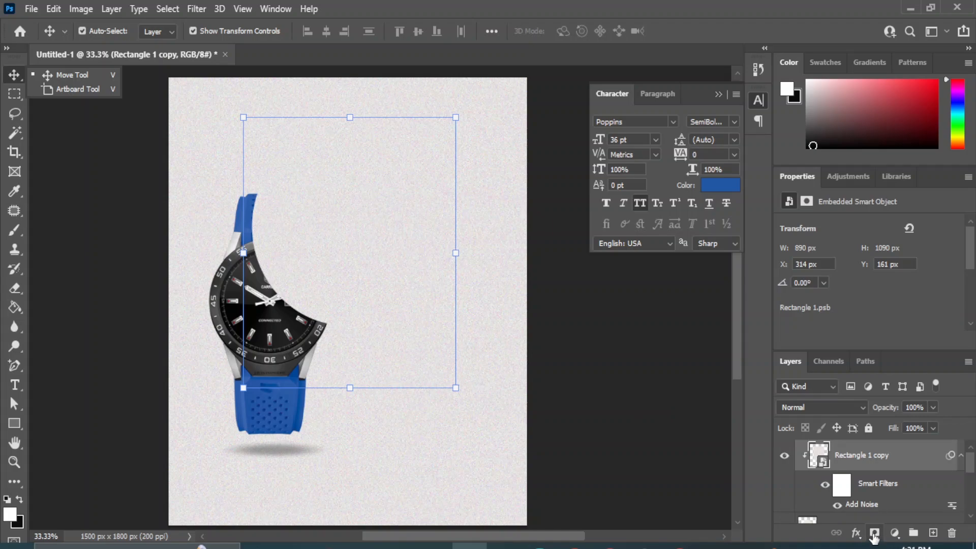
# Group the circle layer together with its clipped noise rectangle copy.
pyautogui.scroll(-3, 903, 472)
pyautogui.click(834, 463)
pyautogui.click(846, 463)
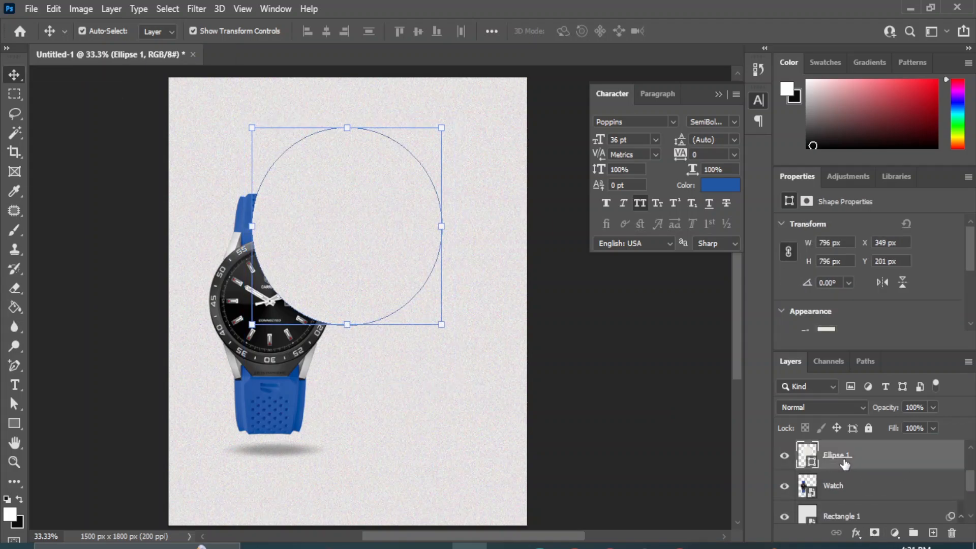
pyautogui.click(857, 534)
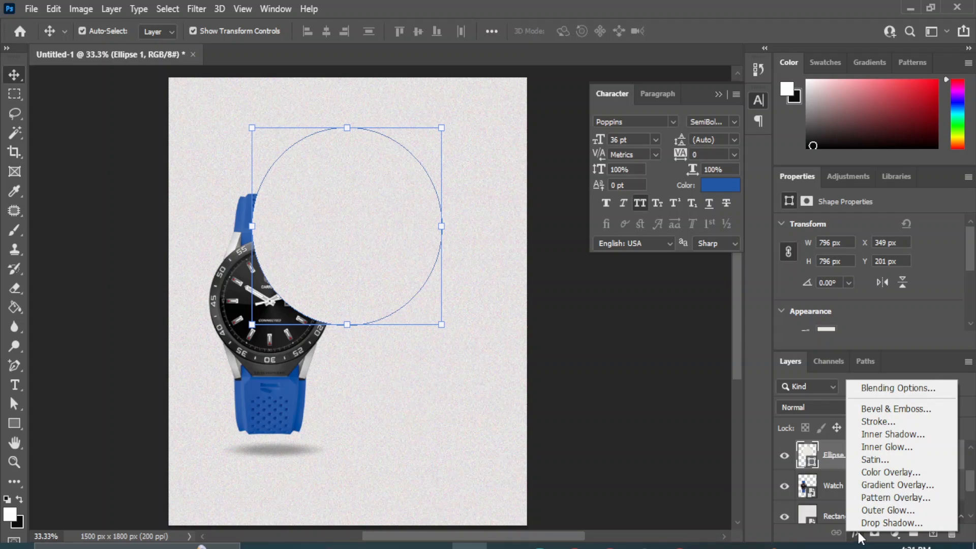
pyautogui.click(826, 462)
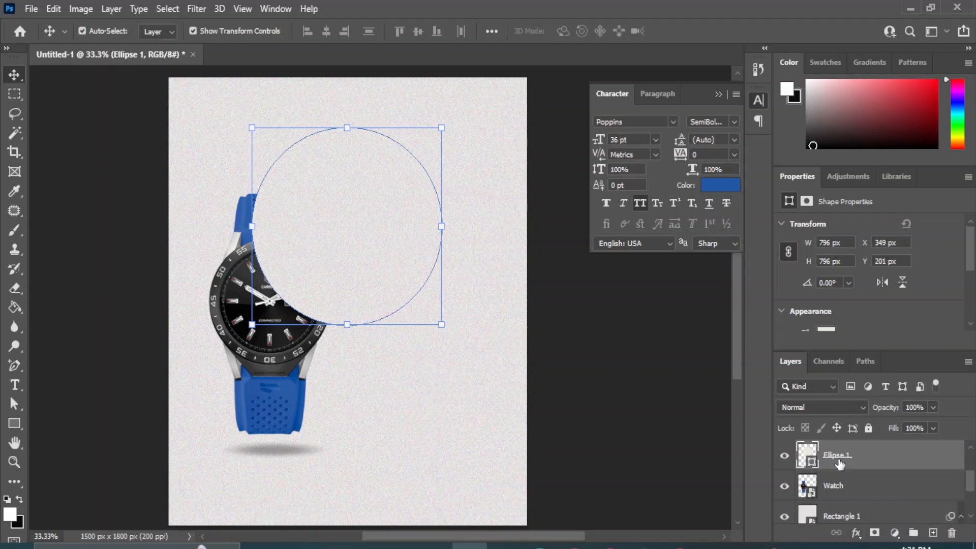
pyautogui.scroll(3, 839, 463)
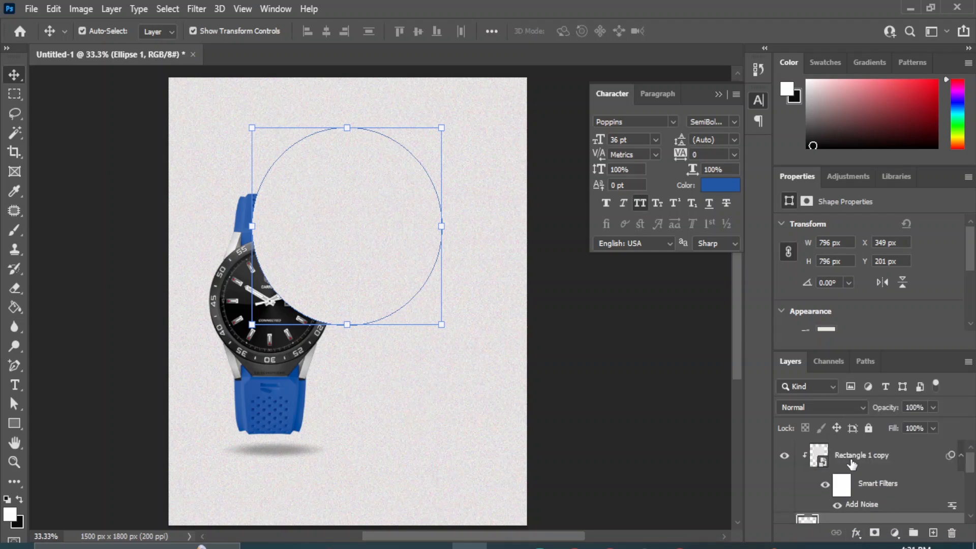
pyautogui.click(851, 462)
pyautogui.hotkey('ctrl', 'g')
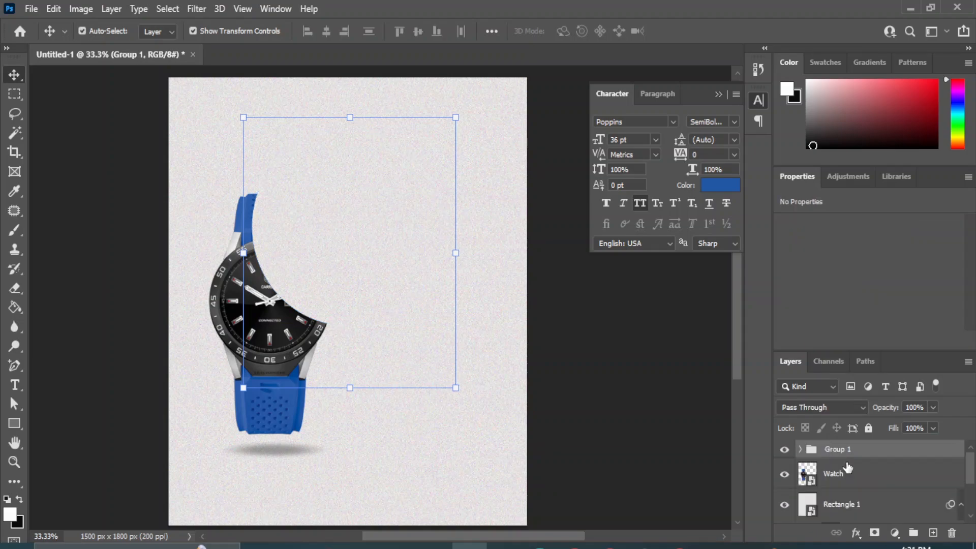
# Add a drop shadow to the circle group, enable a second one and set the first shadow's size to 32 px.
pyautogui.click(857, 533)
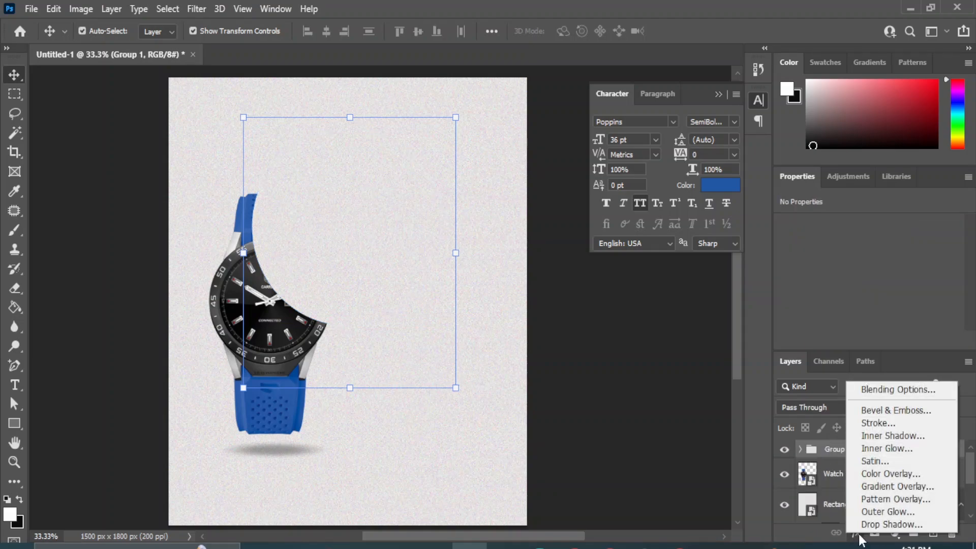
pyautogui.click(883, 525)
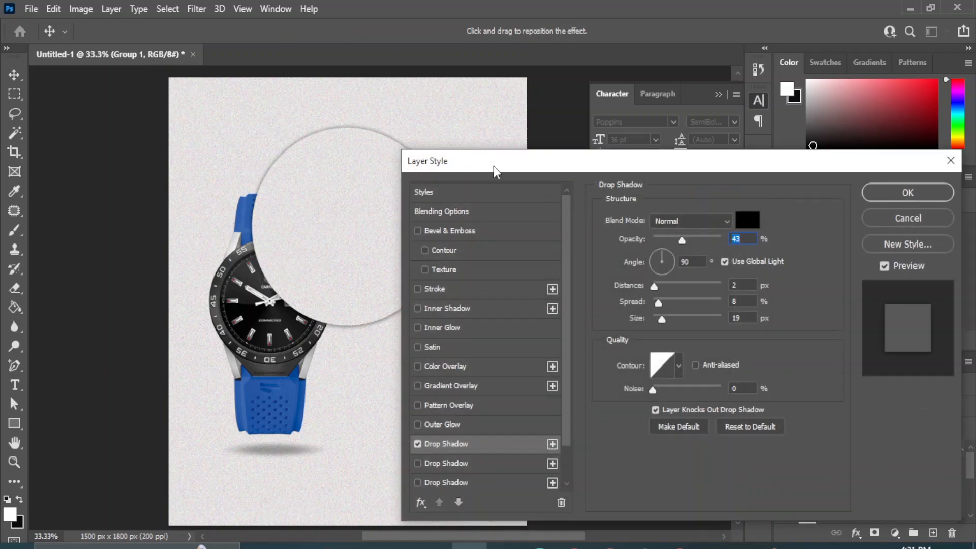
pyautogui.moveTo(493, 167); pyautogui.dragTo(583, 151)
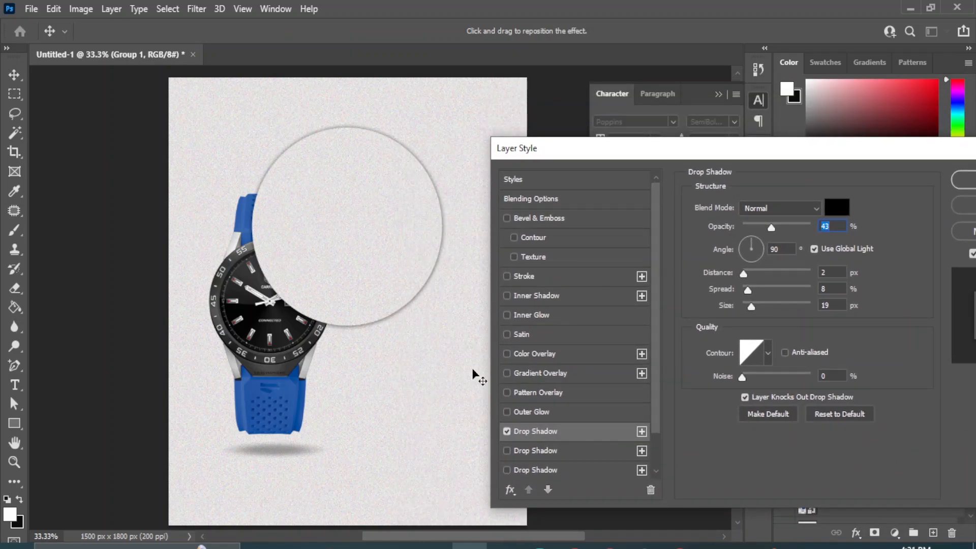
pyautogui.click(579, 431)
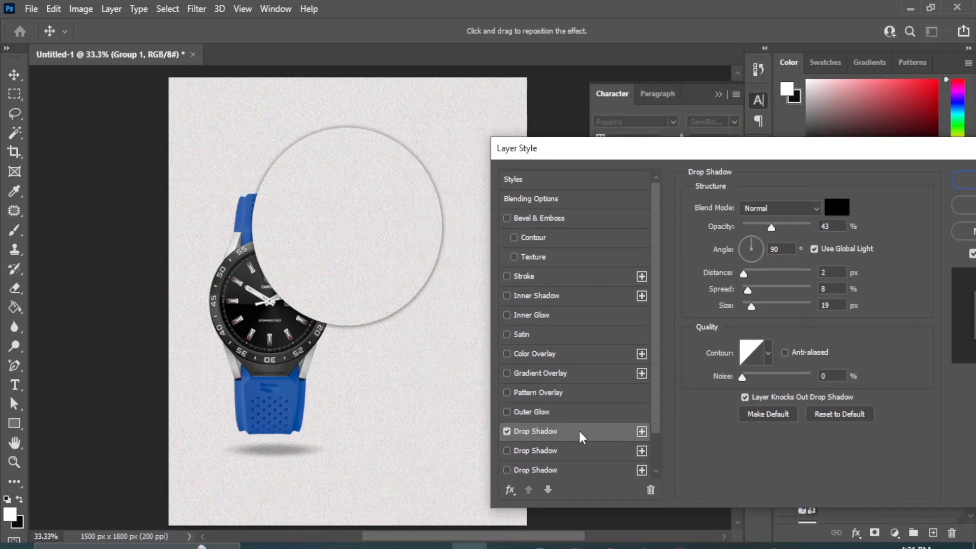
pyautogui.click(507, 451)
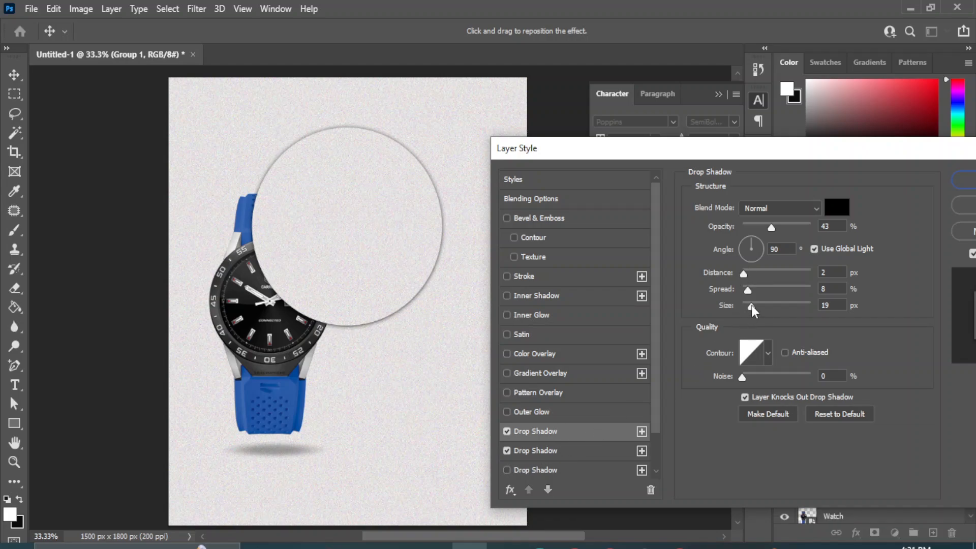
pyautogui.moveTo(751, 305); pyautogui.dragTo(755, 305)
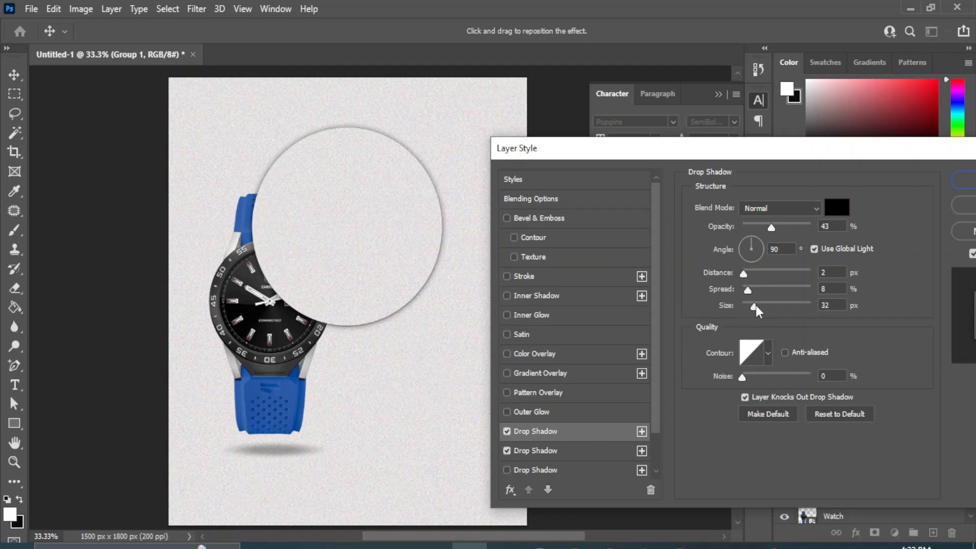
# Enable two more drop shadows on the circle group and increase the first shadow's size to 62 px.
pyautogui.click(508, 469)
pyautogui.scroll(-2, 583, 456)
pyautogui.click(507, 450)
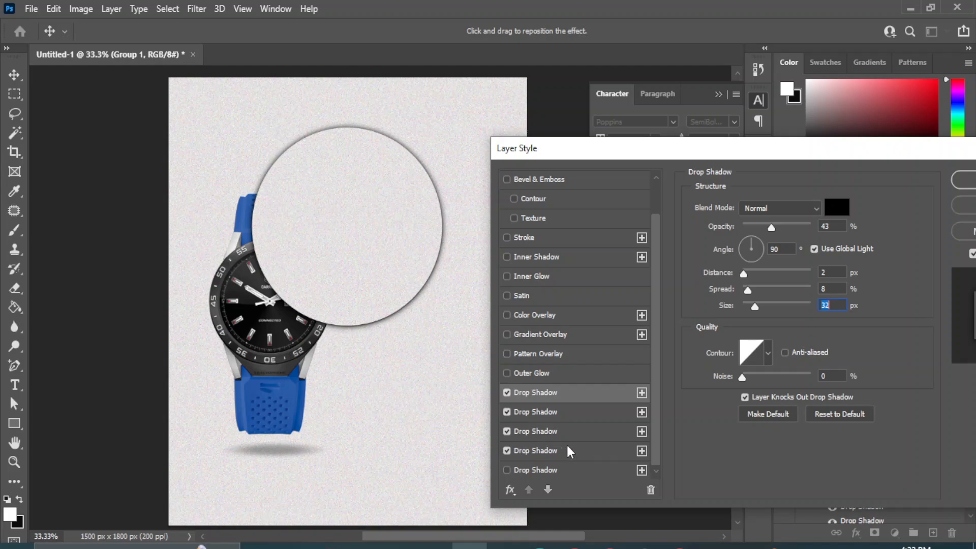
pyautogui.moveTo(757, 307); pyautogui.dragTo(763, 307)
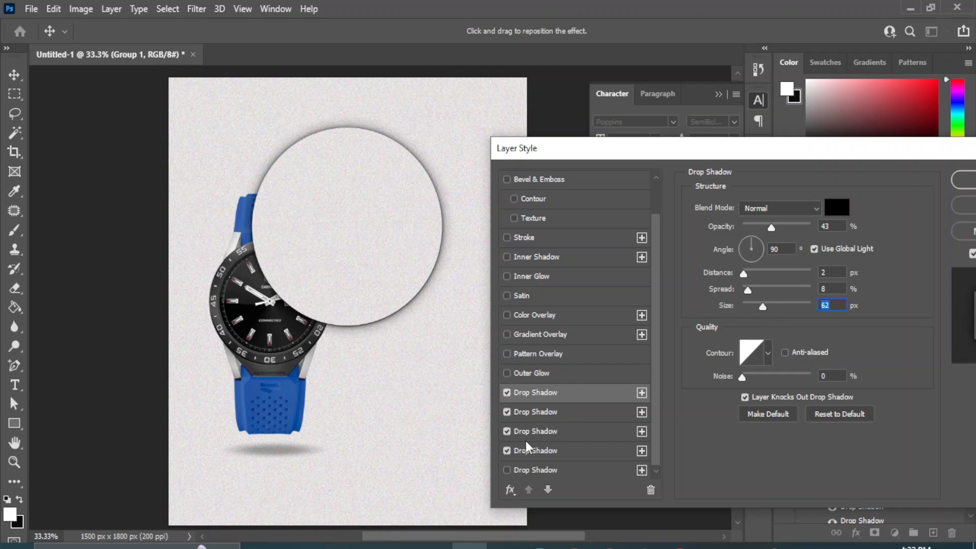
# Enable the last unchecked drop shadow, add another instance of it and apply the layer style to the group.
pyautogui.scroll(-1, 526, 441)
pyautogui.click(508, 468)
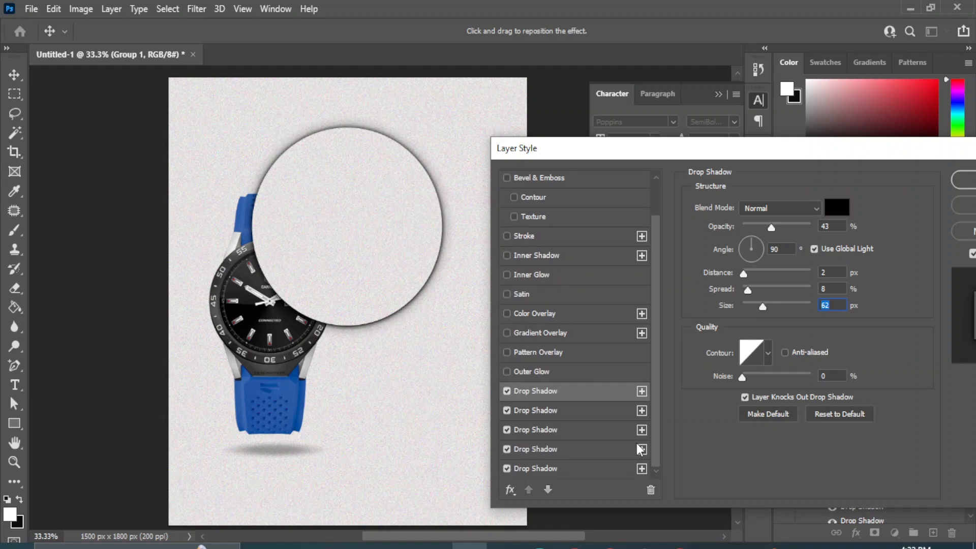
pyautogui.click(642, 465)
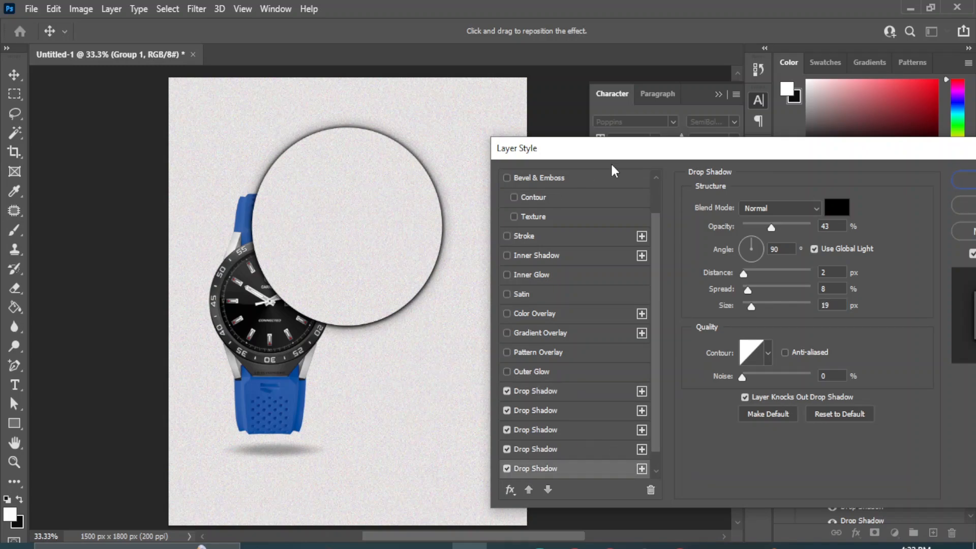
pyautogui.moveTo(699, 153); pyautogui.dragTo(591, 171)
pyautogui.click(888, 197)
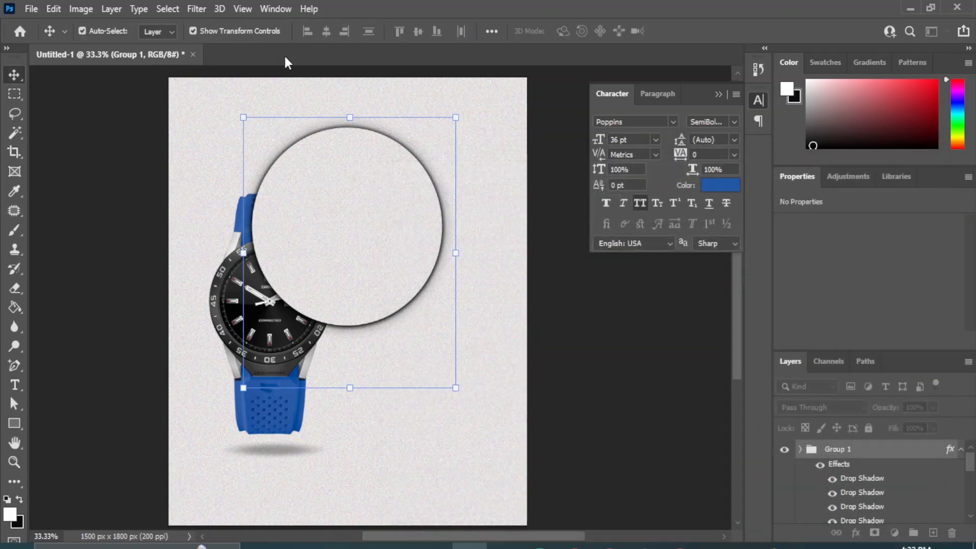
# Move the circle group up by 100 px.
pyautogui.click(640, 379)
pyautogui.click(330, 239)
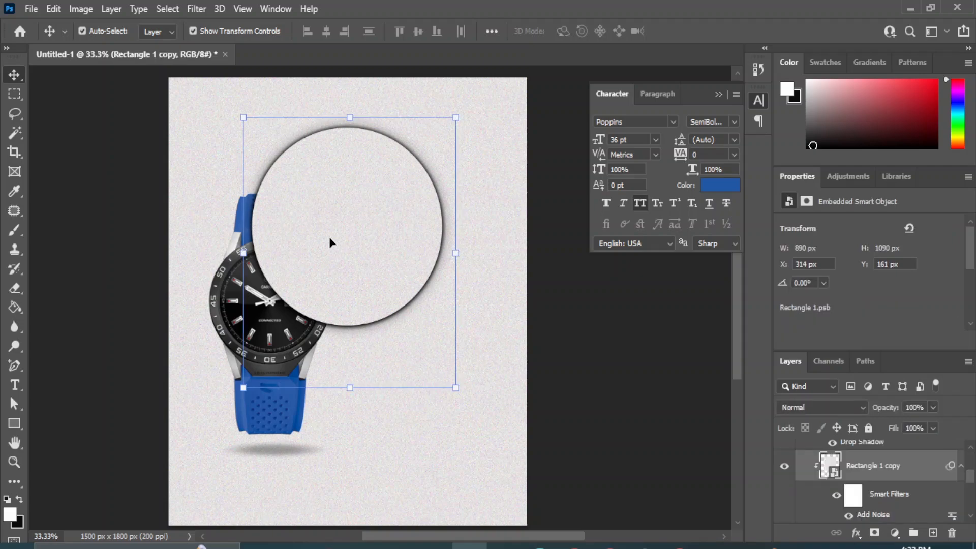
pyautogui.scroll(5, 813, 458)
pyautogui.click(800, 450)
pyautogui.scroll(-10, 926, 494)
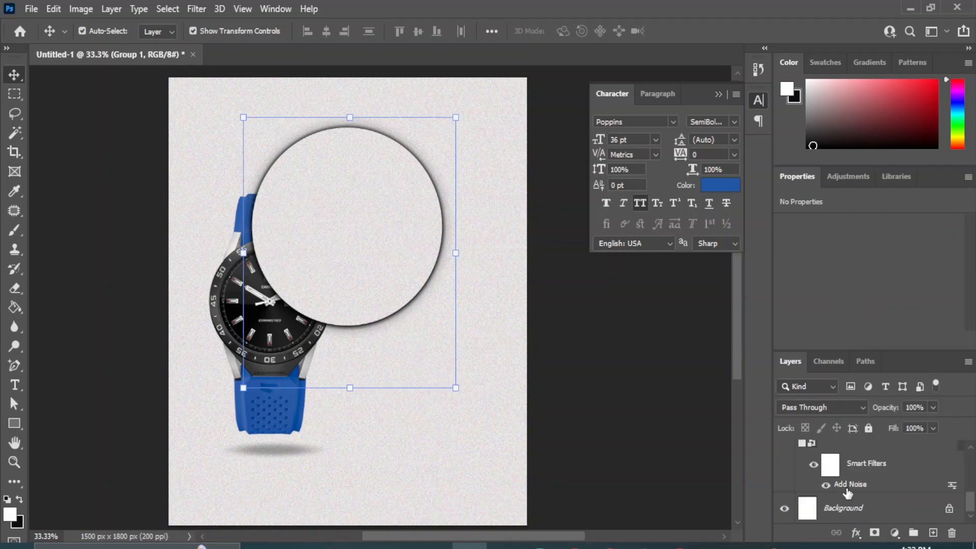
pyautogui.scroll(3, 847, 492)
pyautogui.hotkey('shift', 'Up')
pyautogui.hotkey('shift', 'Up')
pyautogui.hotkey('shift', 'Up')
pyautogui.hotkey('shift', 'Up')
pyautogui.hotkey('shift', 'Up')
pyautogui.hotkey('shift', 'Up')
pyautogui.hotkey('shift', 'Up')
pyautogui.hotkey('shift', 'Up')
pyautogui.hotkey('shift', 'Up')
pyautogui.hotkey('shift', 'Up')
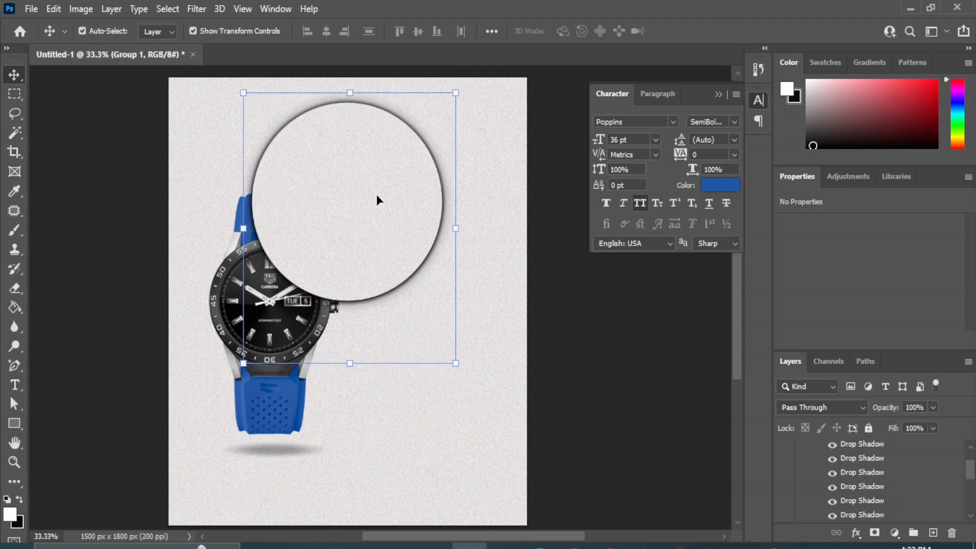
# Move the Watch layer to the top of the layer stack, above the circle group.
pyautogui.scroll(-3, 894, 467)
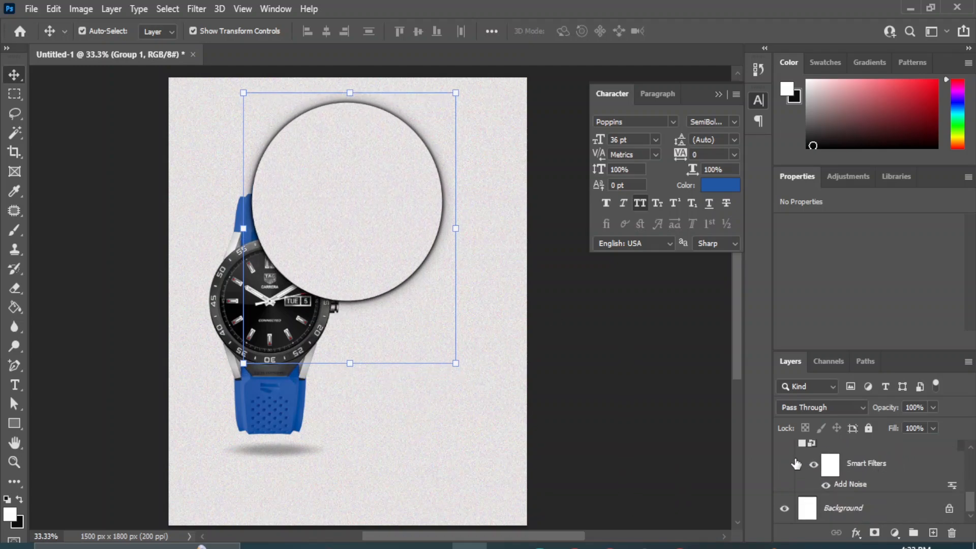
pyautogui.click(838, 448)
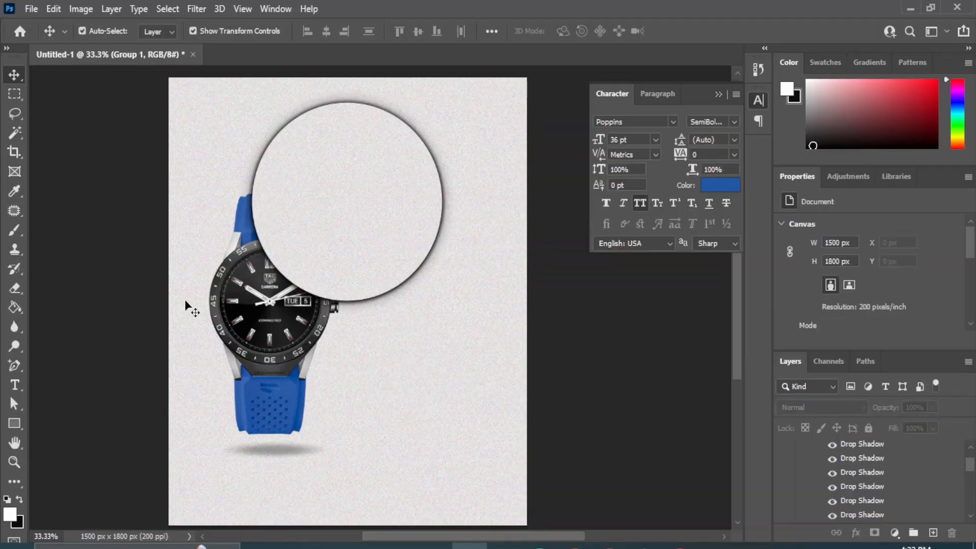
pyautogui.click(244, 312)
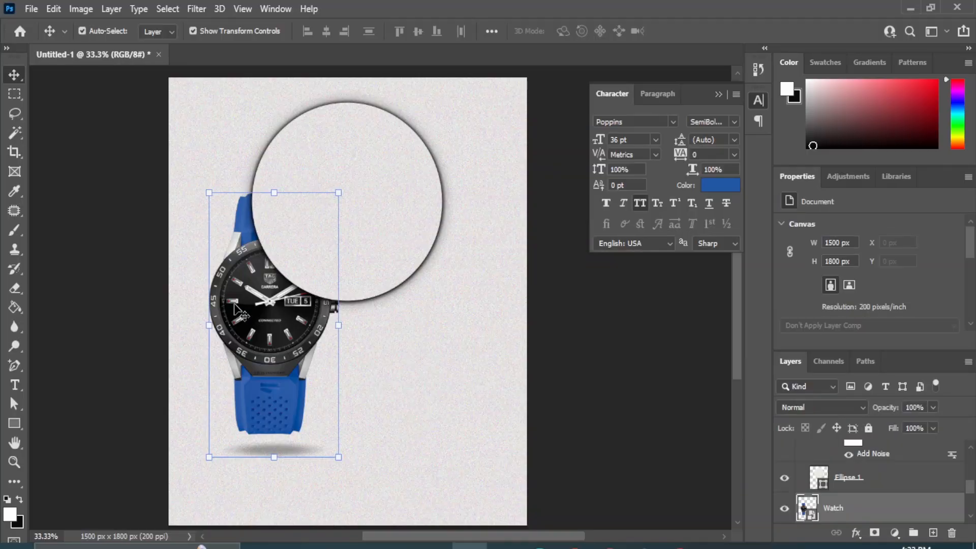
pyautogui.moveTo(876, 516); pyautogui.dragTo(903, 437)
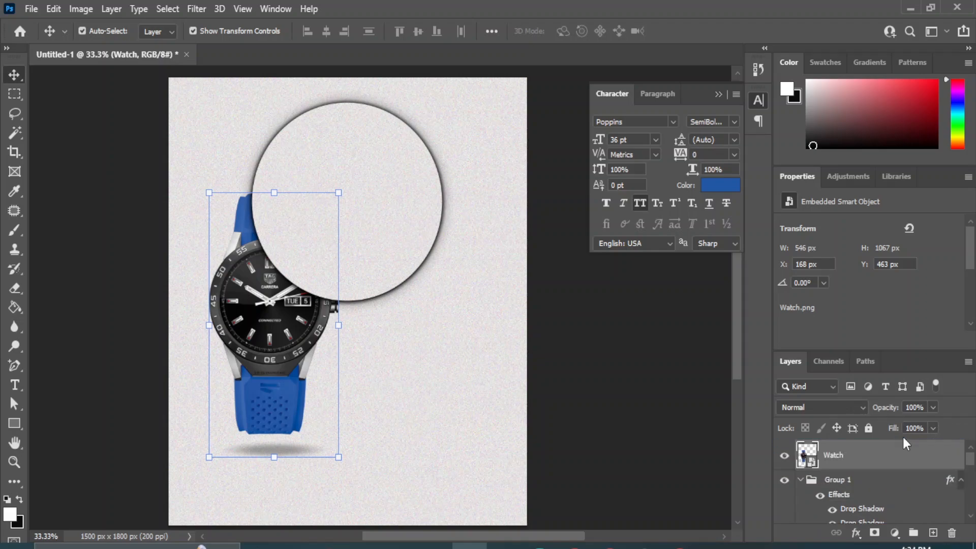
# Enlarge the watch to 67.50% scale, about 632 x 1234 px, and centre it horizontally on the canvas over the circle.
pyautogui.moveTo(272, 304); pyautogui.dragTo(345, 213)
pyautogui.moveTo(283, 369); pyautogui.dragTo(279, 385)
pyautogui.moveTo(420, 387); pyautogui.dragTo(440, 427)
pyautogui.moveTo(376, 272)
pyautogui.mouseDown()
pyautogui.moveTo(368, 250)
pyautogui.moveTo(366, 259)
pyautogui.mouseUp()
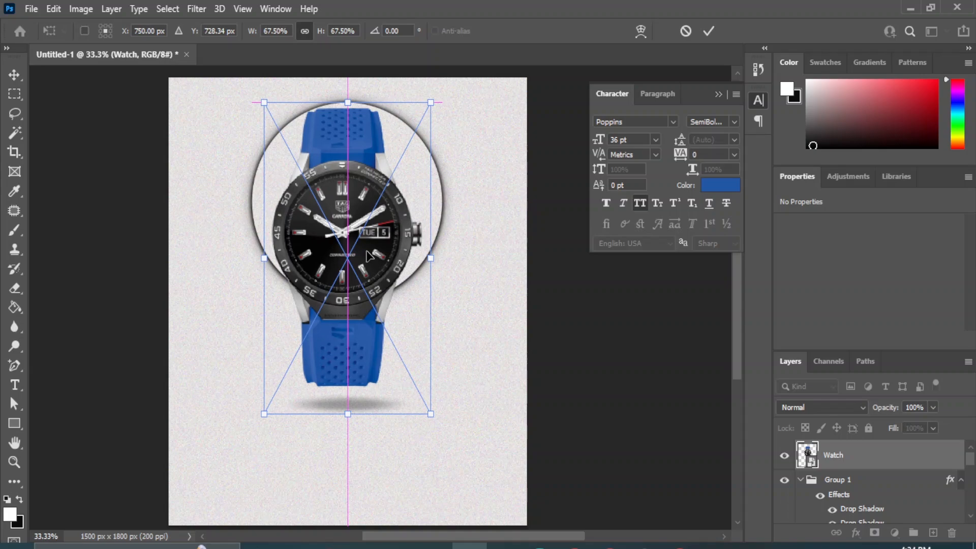
pyautogui.click(837, 480)
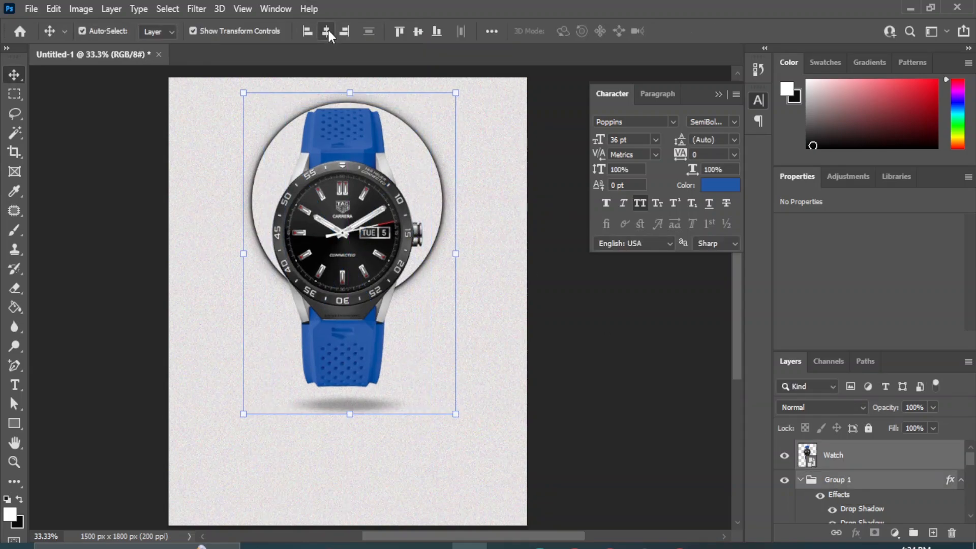
pyautogui.click(580, 400)
# Nudge the watch up by 30 px.
pyautogui.hotkey('shift', 'Up')
pyautogui.hotkey('shift', 'Up')
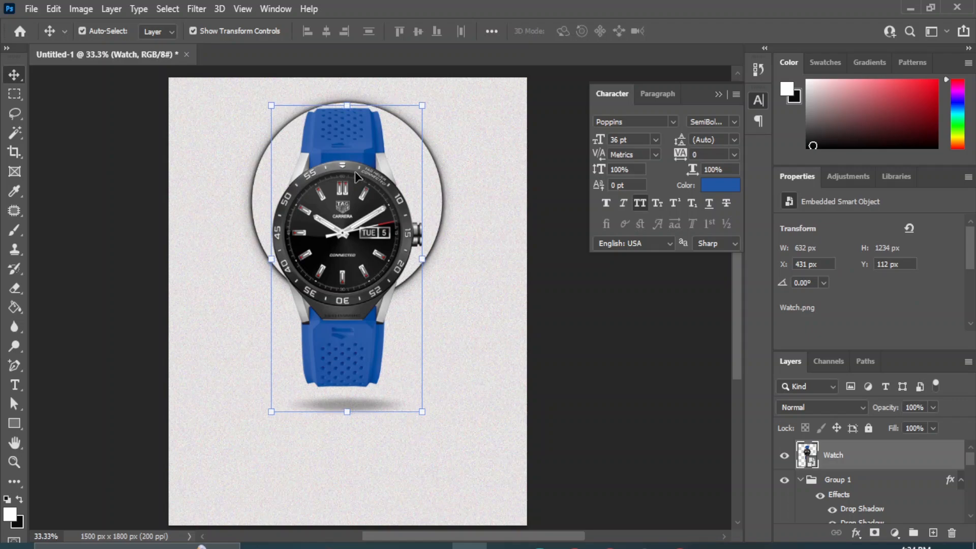
pyautogui.hotkey('shift', 'Up')
# Scale the circle group up to about 117.42% behind the watch and raise it to about Y 660.50 px.
pyautogui.click(428, 223)
pyautogui.moveTo(458, 366); pyautogui.dragTo(479, 395)
pyautogui.moveTo(245, 394); pyautogui.dragTo(221, 407)
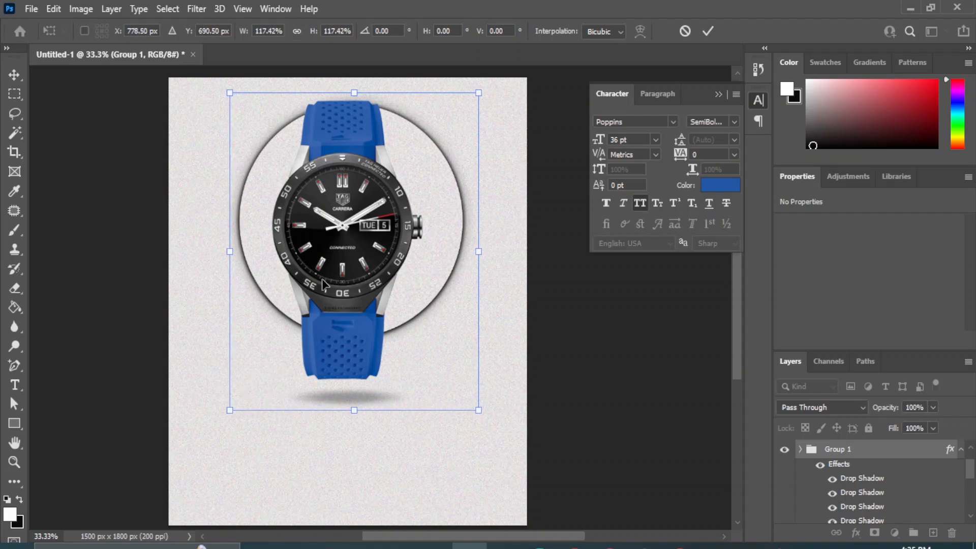
pyautogui.hotkey('shift', 'Up')
pyautogui.hotkey('shift', 'Up')
pyautogui.hotkey('shift', 'Up')
pyautogui.hotkey('shift', 'Up')
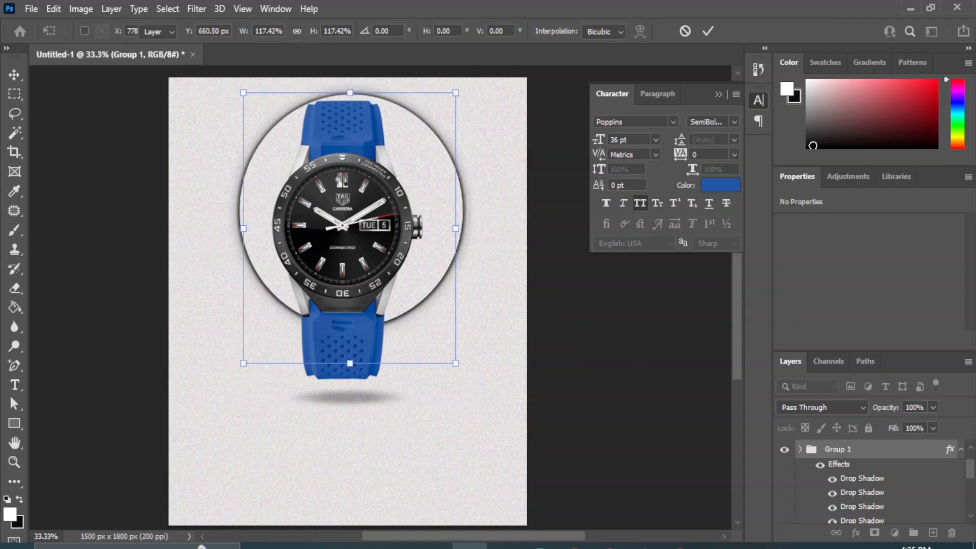
# Nudge the watch up and right to X 441 px, Y 62 px over the circle.
pyautogui.press('Return')
pyautogui.click(350, 140)
pyautogui.hotkey('shift', 'Up')
pyautogui.hotkey('shift', 'Up')
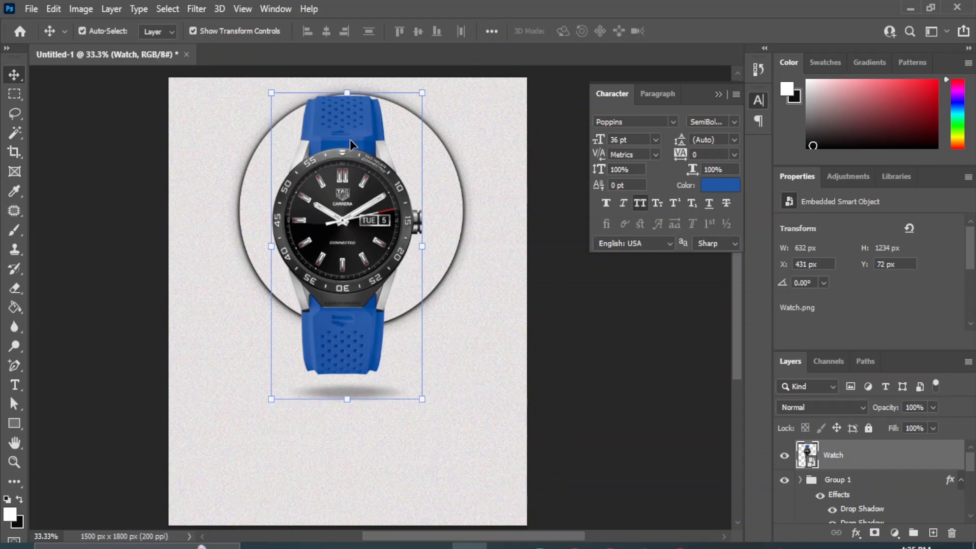
pyautogui.hotkey('shift', 'Right')
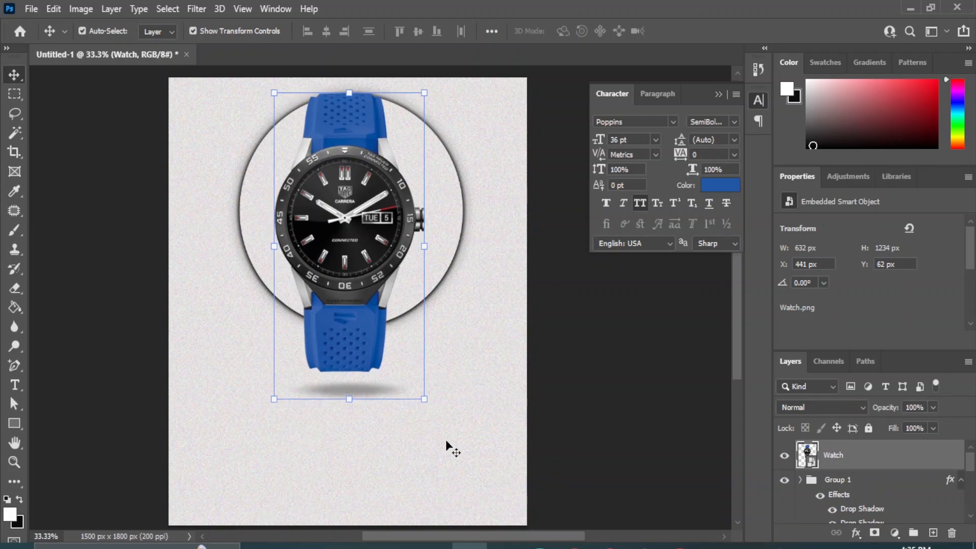
# Align the Watch layer and the circle group to each other by their horizontal centres.
pyautogui.click(661, 429)
pyautogui.click(839, 463)
pyautogui.keyDown('shift'); pyautogui.click(833, 484); pyautogui.keyUp('shift')
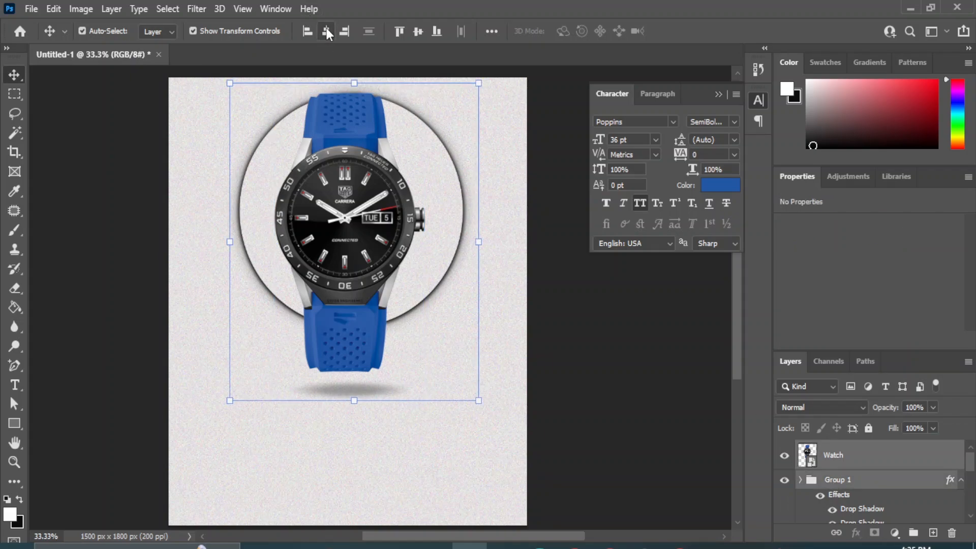
pyautogui.click(326, 31)
pyautogui.click(652, 391)
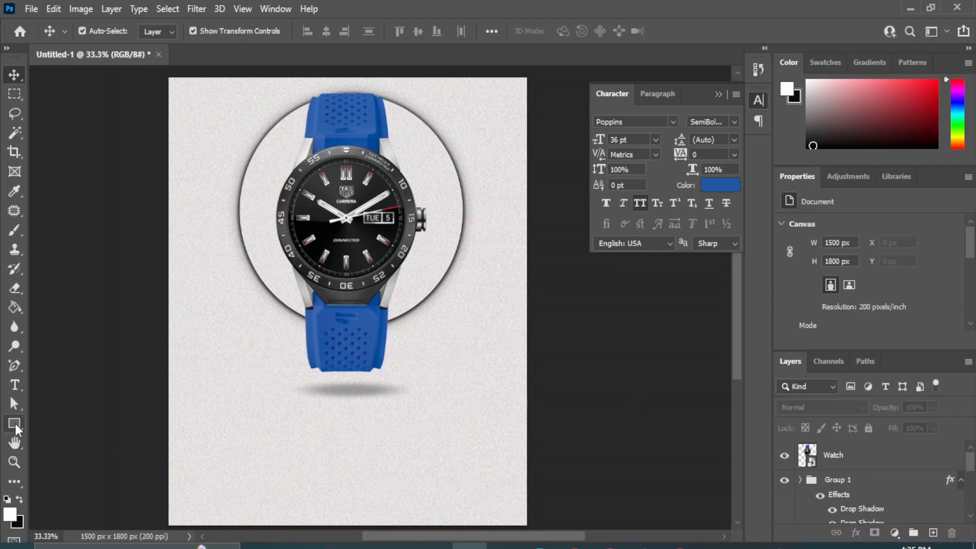
# Draw a white circle about 743 px in diameter overlapping the poster's lower-right corner.
pyautogui.moveTo(14, 425); pyautogui.dragTo(78, 438)
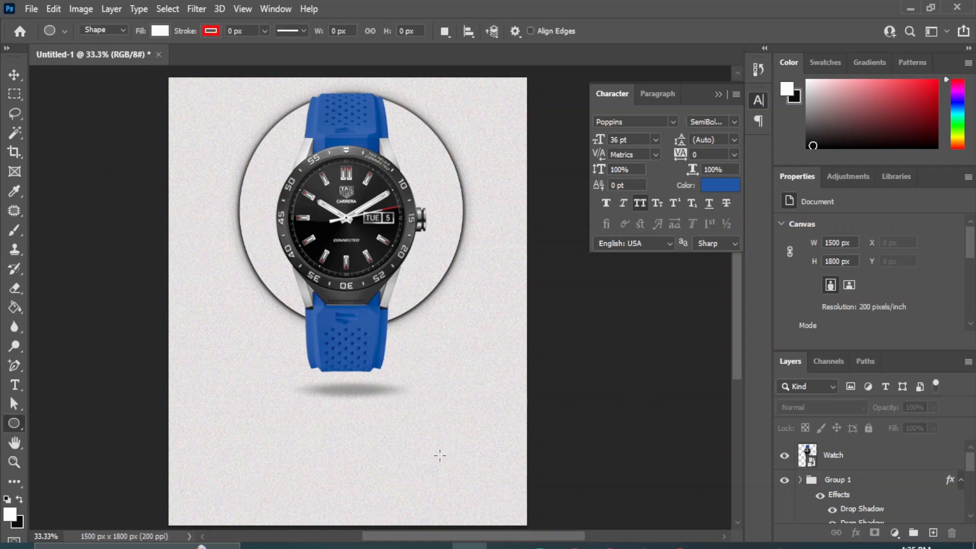
pyautogui.moveTo(419, 404)
pyautogui.mouseDown()
pyautogui.moveTo(544, 508)
pyautogui.moveTo(587, 505)
pyautogui.mouseUp()
pyautogui.click(14, 76)
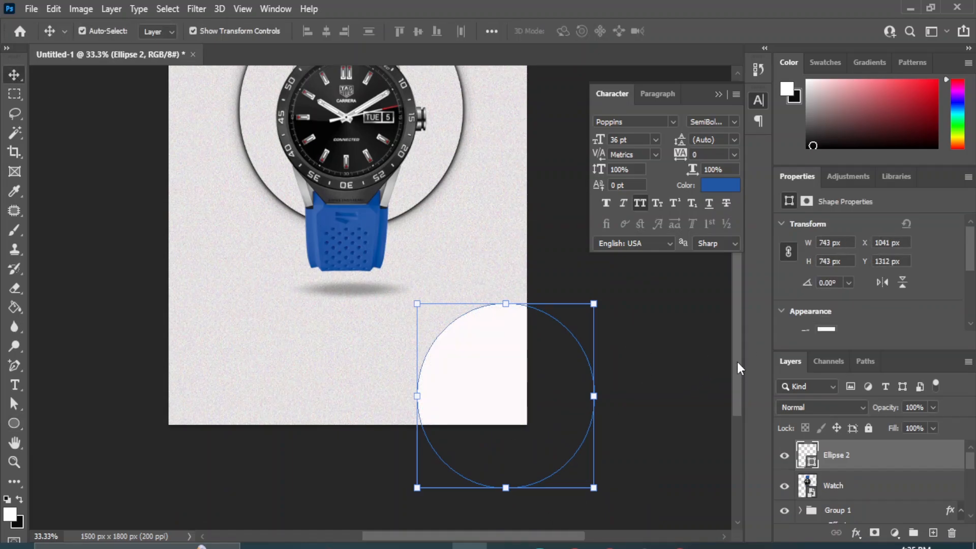
# Shift the white corner circle slightly up and left, and enlarge it to about 128.21%, about 953 px in diameter.
pyautogui.moveTo(737, 362); pyautogui.dragTo(739, 322)
pyautogui.moveTo(480, 486); pyautogui.dragTo(475, 482)
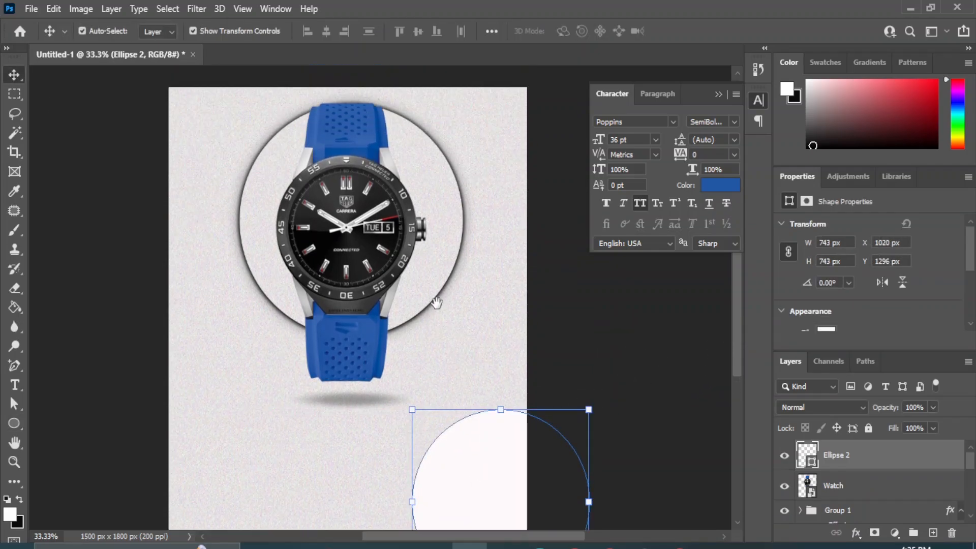
pyautogui.moveTo(436, 303); pyautogui.dragTo(409, 239)
pyautogui.moveTo(384, 345); pyautogui.dragTo(334, 294)
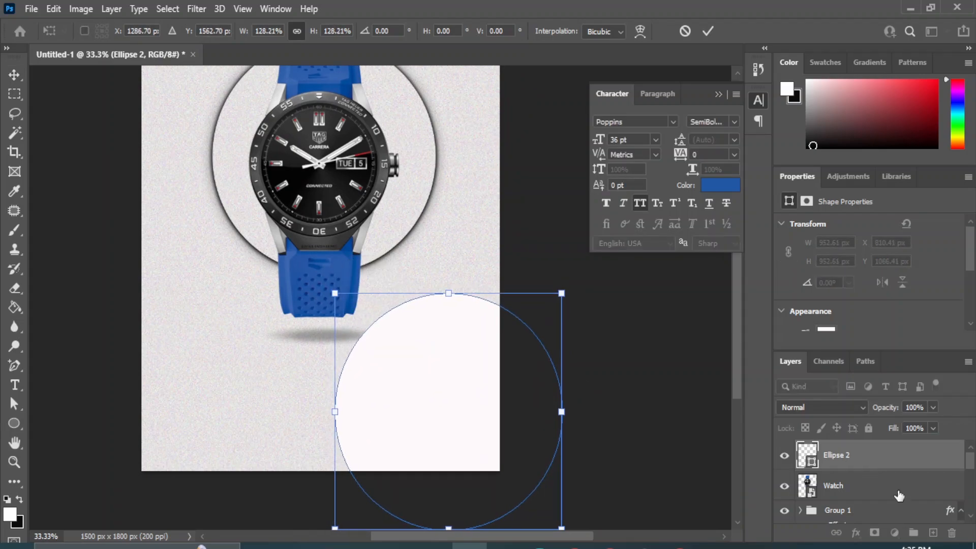
# Duplicate the white corner circle and offset the copy down and right to about X 824 px, Y 1112 px.
pyautogui.moveTo(900, 457); pyautogui.dragTo(933, 532)
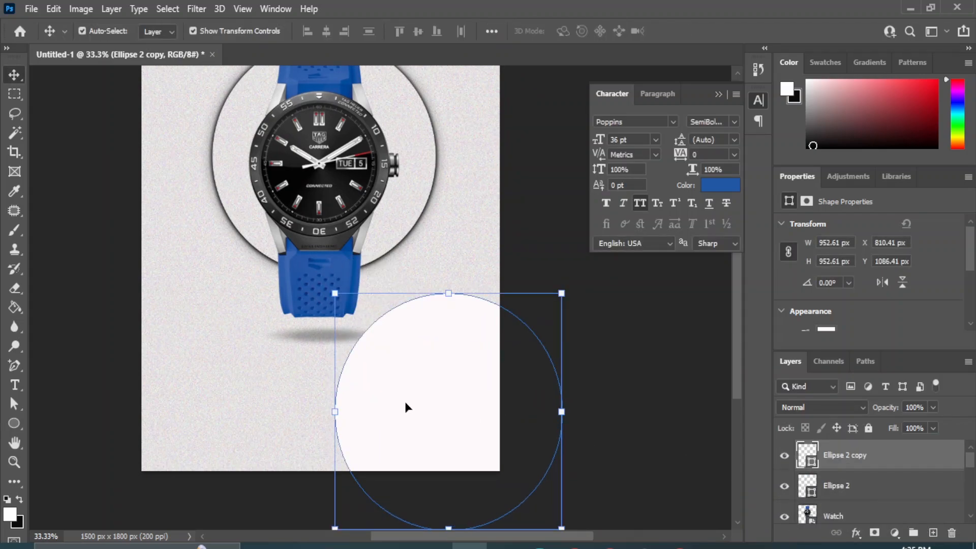
pyautogui.moveTo(405, 400); pyautogui.dragTo(402, 400)
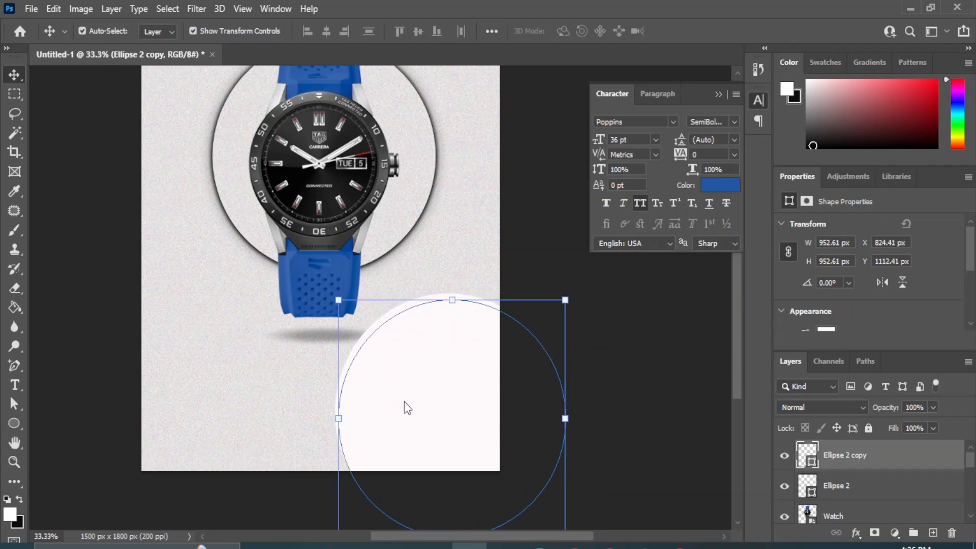
# Recolour the copied circle with the blue sampled from the watch strap, #2257a4.
pyautogui.doubleClick(805, 457)
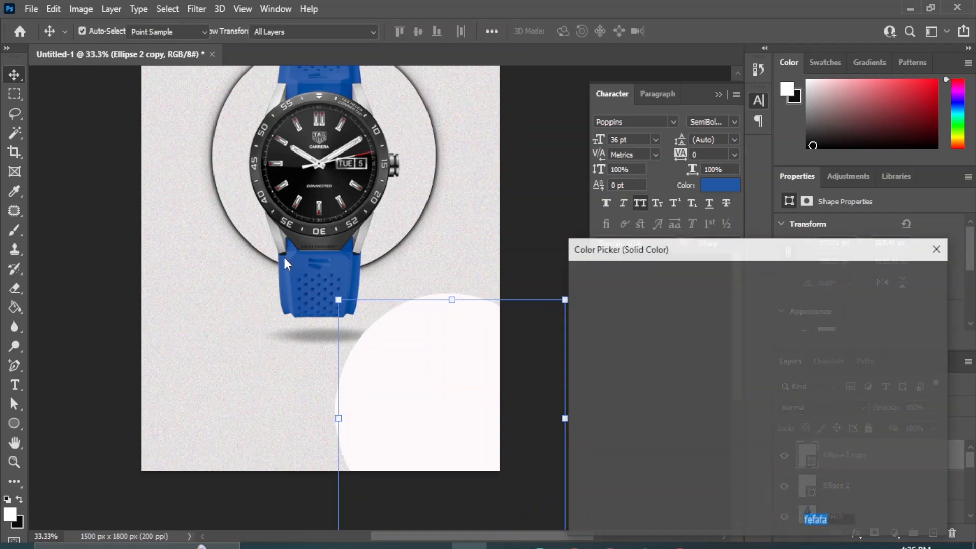
pyautogui.click(355, 256)
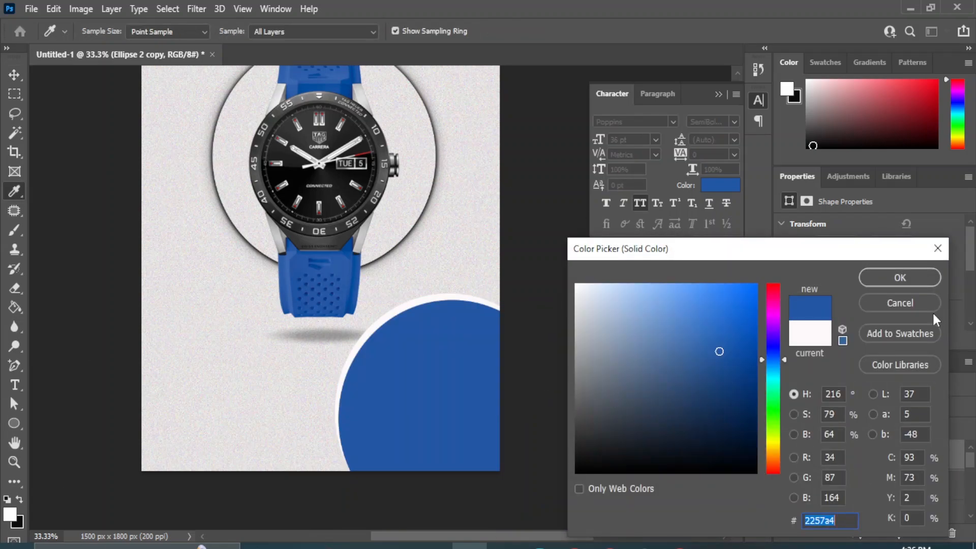
pyautogui.click(899, 278)
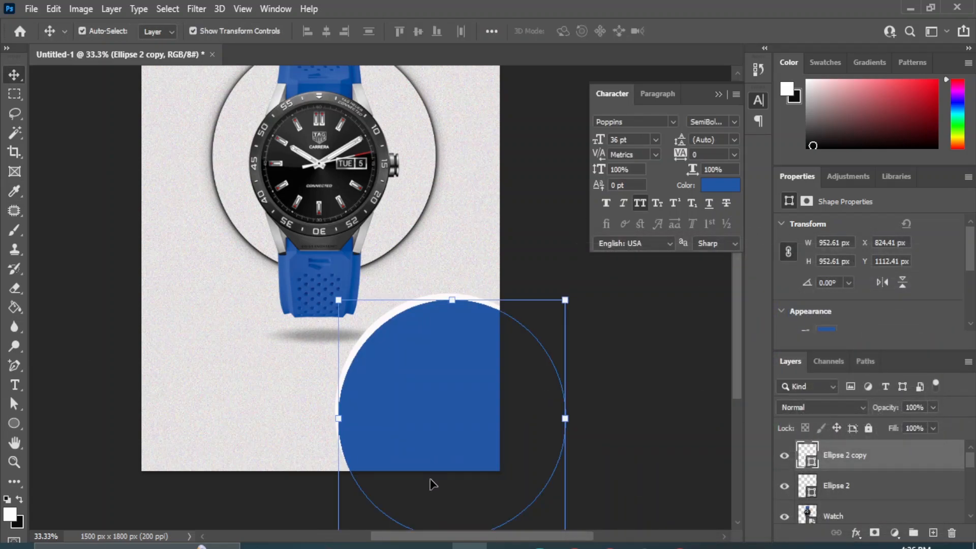
# Shrink the blue circle slightly and align it with the white circle by their horizontal centres.
pyautogui.hotkey('ctrl', 't')
pyautogui.moveTo(339, 300); pyautogui.dragTo(341, 303)
pyautogui.press('Return')
pyautogui.keyDown('shift'); pyautogui.click(870, 498); pyautogui.keyUp('shift')
pyautogui.click(327, 31)
# Try to align the blue and white corner circles by their vertical centres.
pyautogui.click(418, 31)
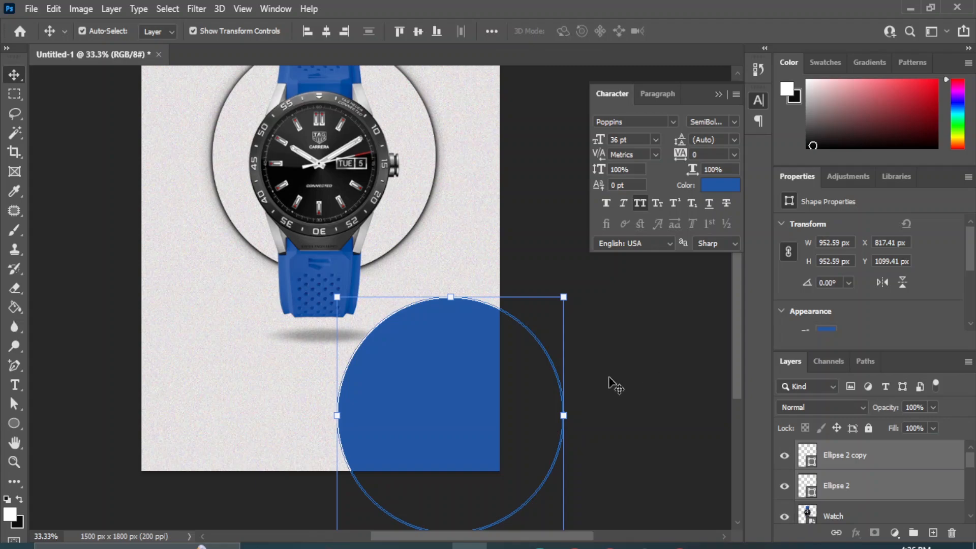
pyautogui.click(853, 487)
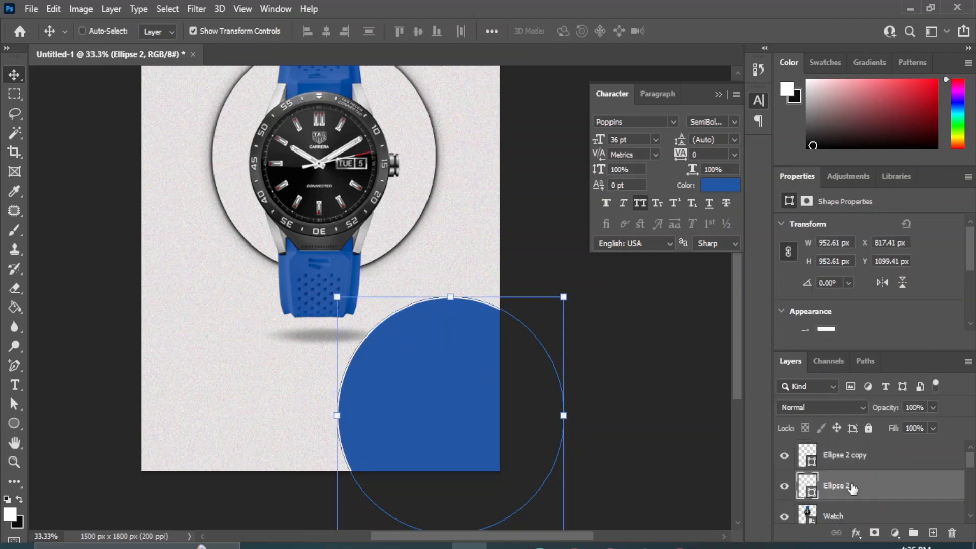
pyautogui.hotkey('ctrl', 'z')
pyautogui.click(700, 399)
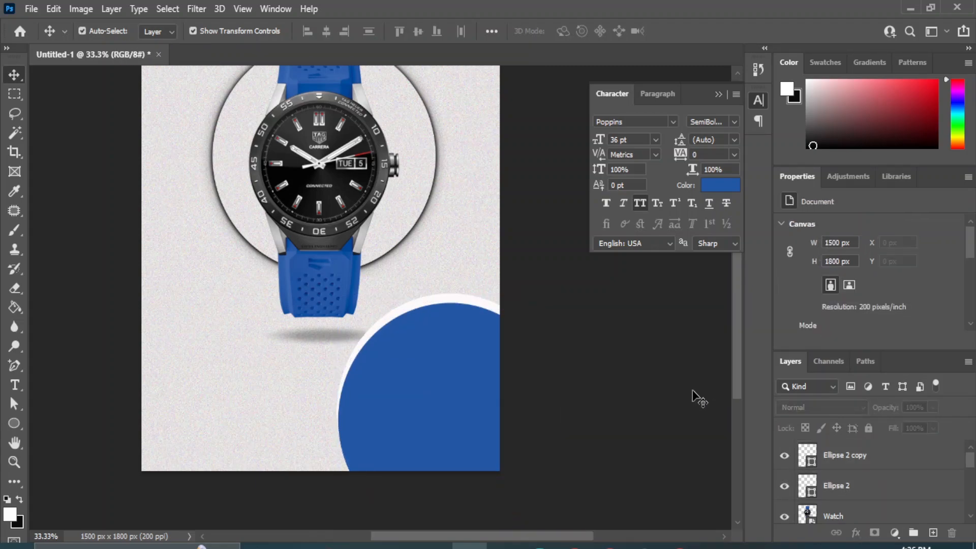
# Nudge the white circle left to about X 781 px so it forms a rim around the blue circle.
pyautogui.click(400, 308)
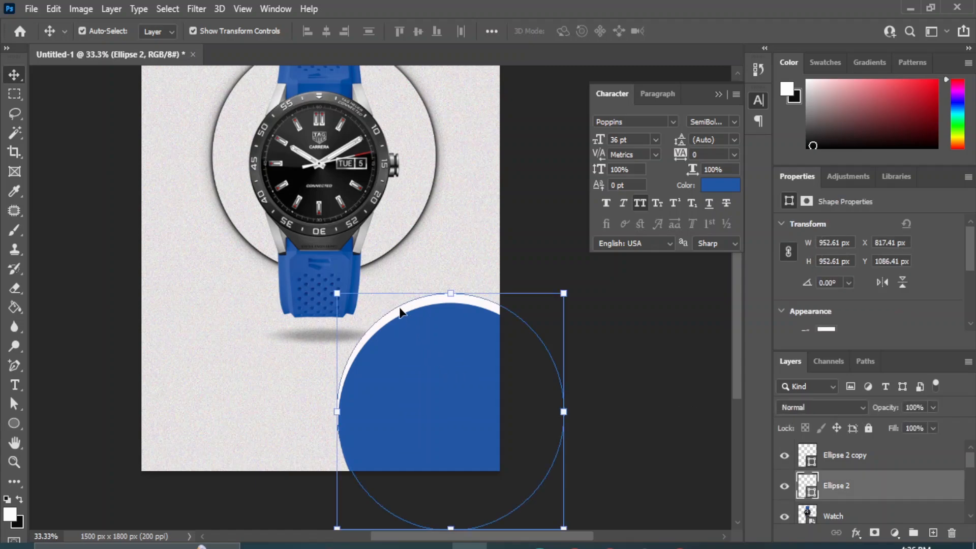
pyautogui.press('Left')
pyautogui.press('Left')
pyautogui.press('Left')
pyautogui.press('Left')
pyautogui.press('Left')
pyautogui.press('Left')
pyautogui.press('Left')
pyautogui.press('Left')
pyautogui.press('Left')
pyautogui.press('Left')
pyautogui.press('Left')
pyautogui.press('Left')
pyautogui.press('Left')
pyautogui.press('Left')
pyautogui.press('Left')
pyautogui.press('Left')
pyautogui.press('Left')
pyautogui.press('Left')
pyautogui.press('Left')
pyautogui.press('Left')
pyautogui.click(640, 333)
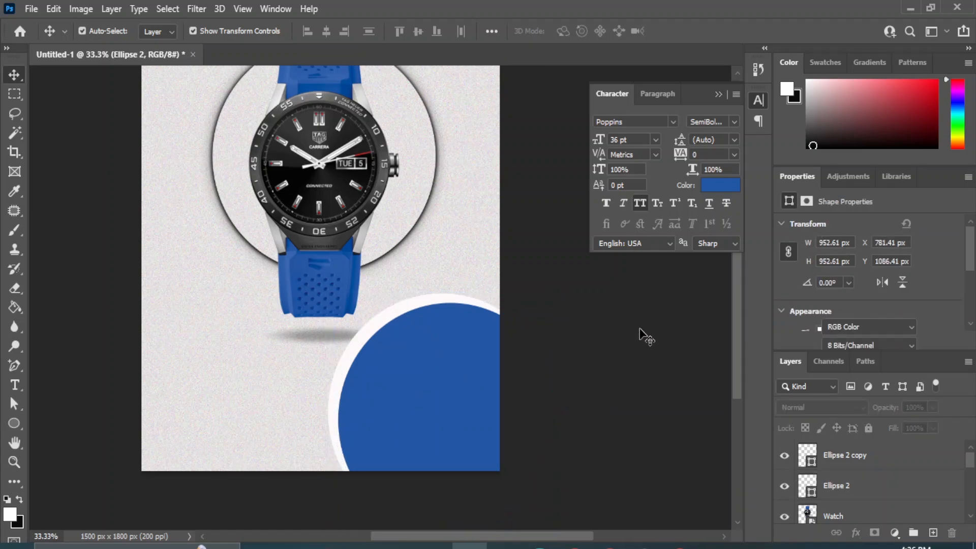
# Add the blue heading "SMART WATCH" in horizontal type and place it below the watch at about X 30 px, Y 1215 px.
pyautogui.moveTo(390, 139); pyautogui.dragTo(418, 183)
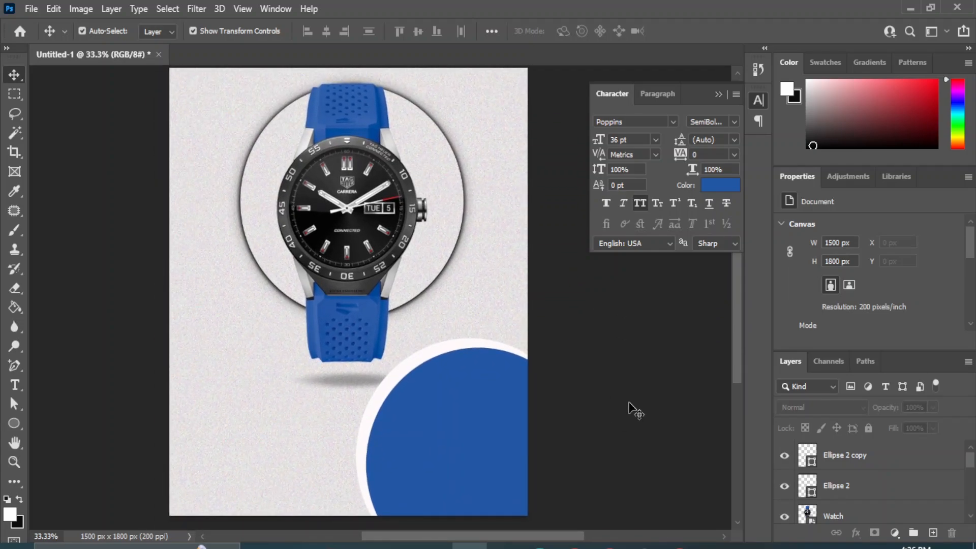
pyautogui.click(14, 385)
pyautogui.click(76, 383)
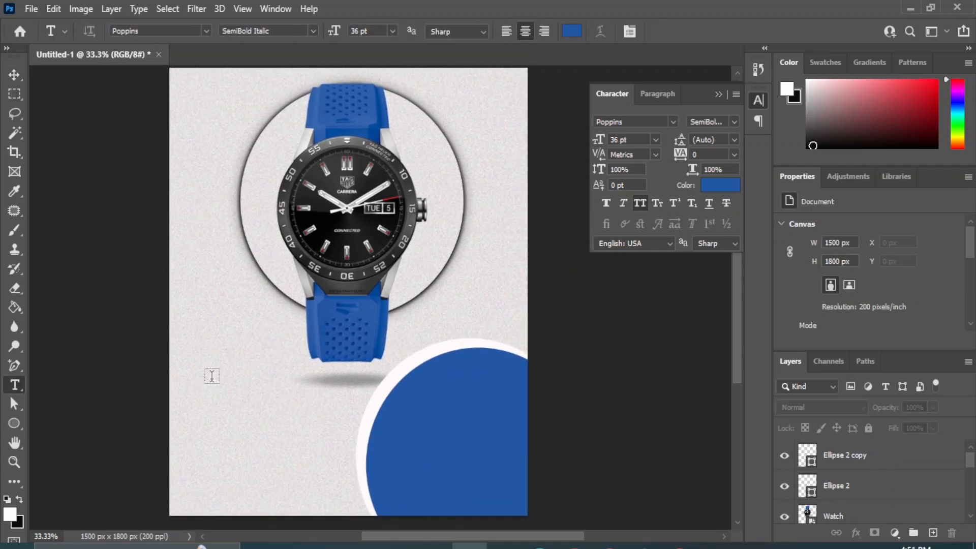
pyautogui.click(212, 377)
pyautogui.write('S')
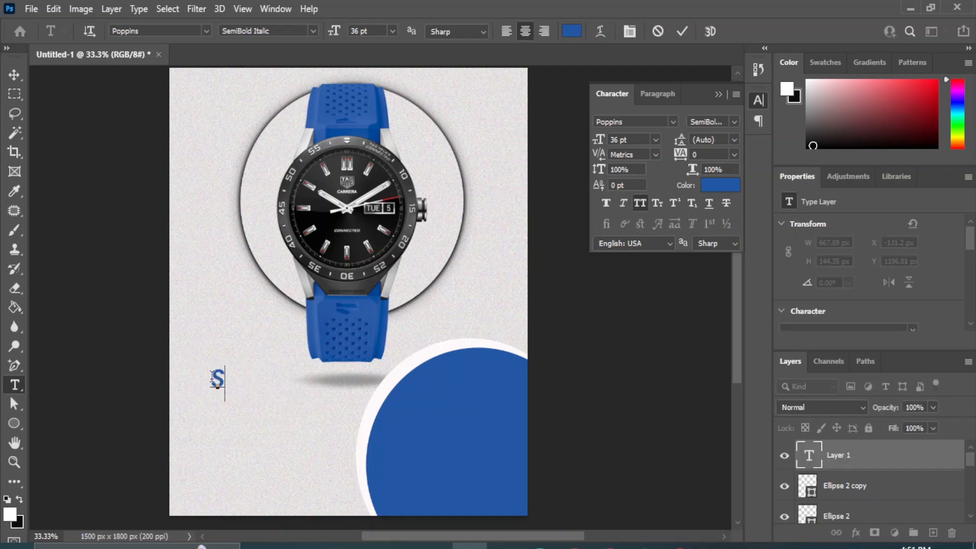
pyautogui.write('MART')
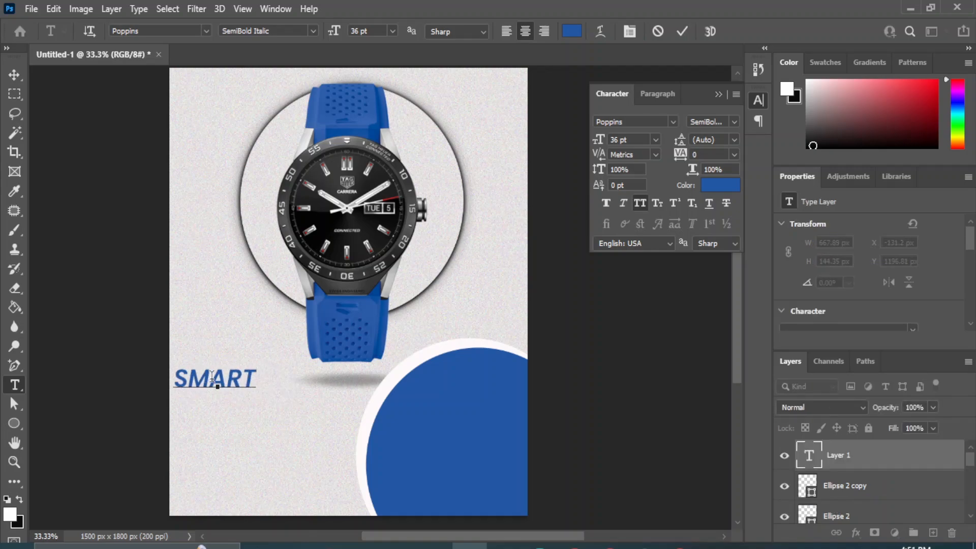
pyautogui.write(' WATCH')
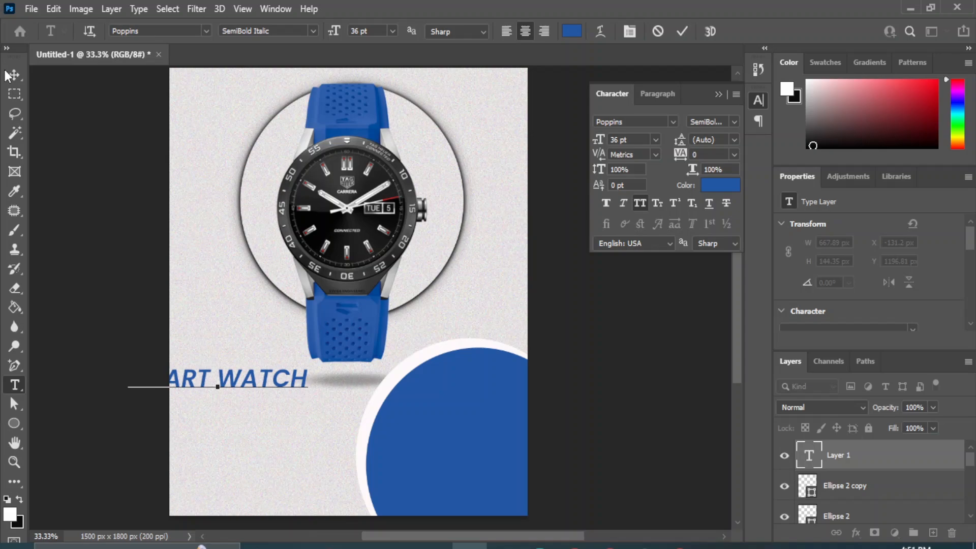
pyautogui.click(8, 76)
pyautogui.moveTo(251, 383); pyautogui.dragTo(282, 387)
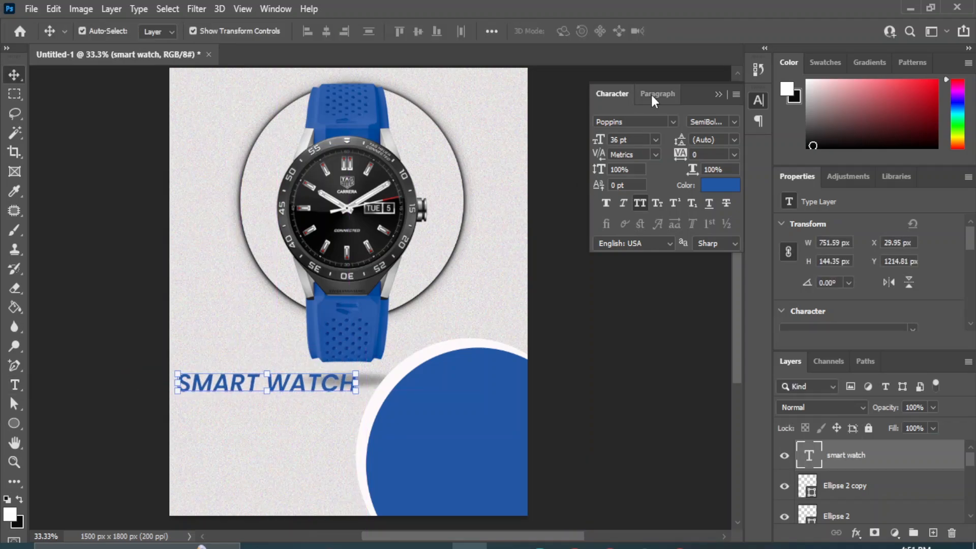
# Set the "SMART WATCH" heading's font style to Poppins Black and its size to 34 pt.
pyautogui.click(734, 121)
pyautogui.click(751, 375)
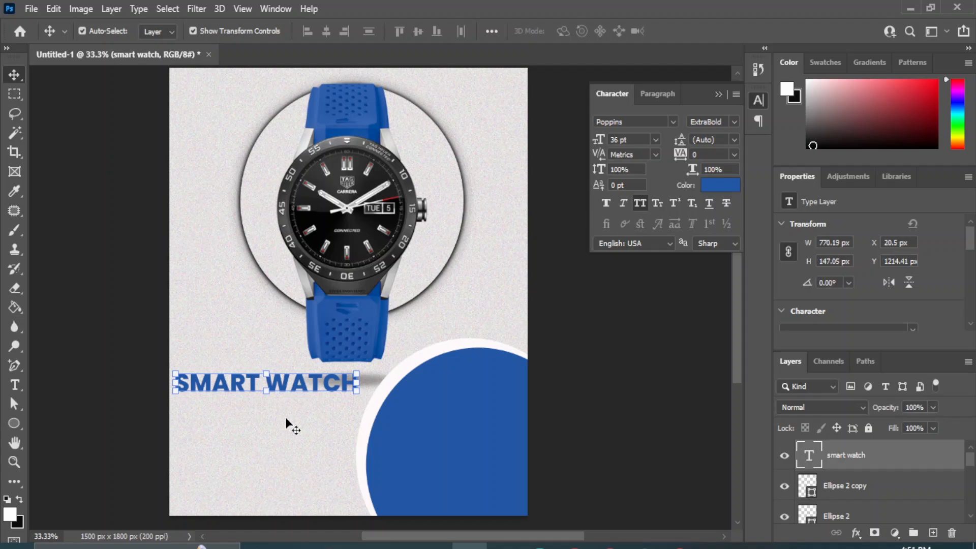
pyautogui.click(734, 121)
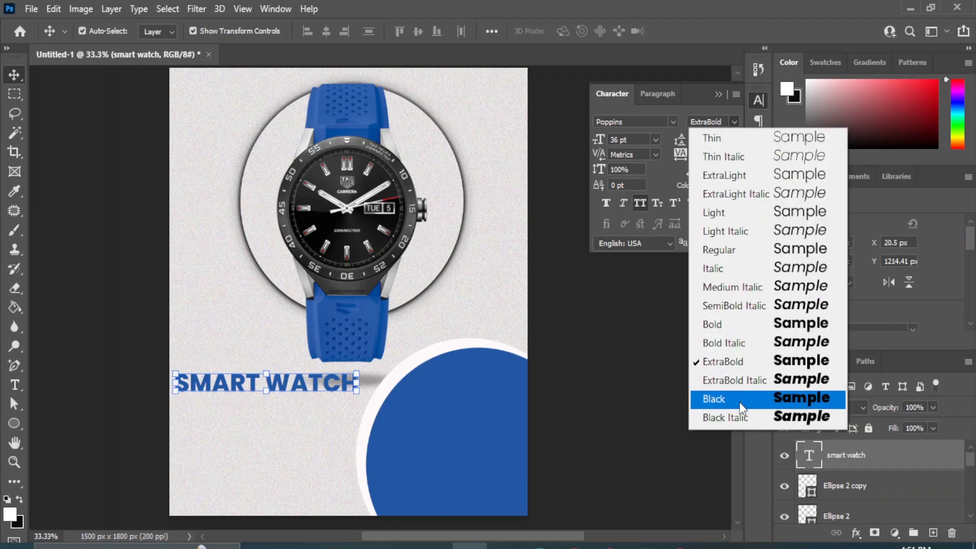
pyautogui.click(742, 403)
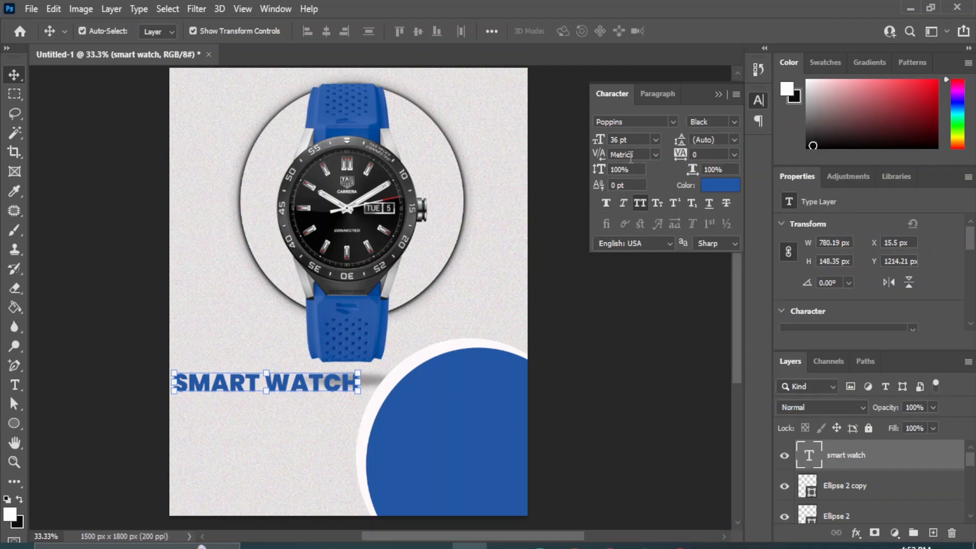
pyautogui.write('3')
pyautogui.press('Return')
pyautogui.click(564, 320)
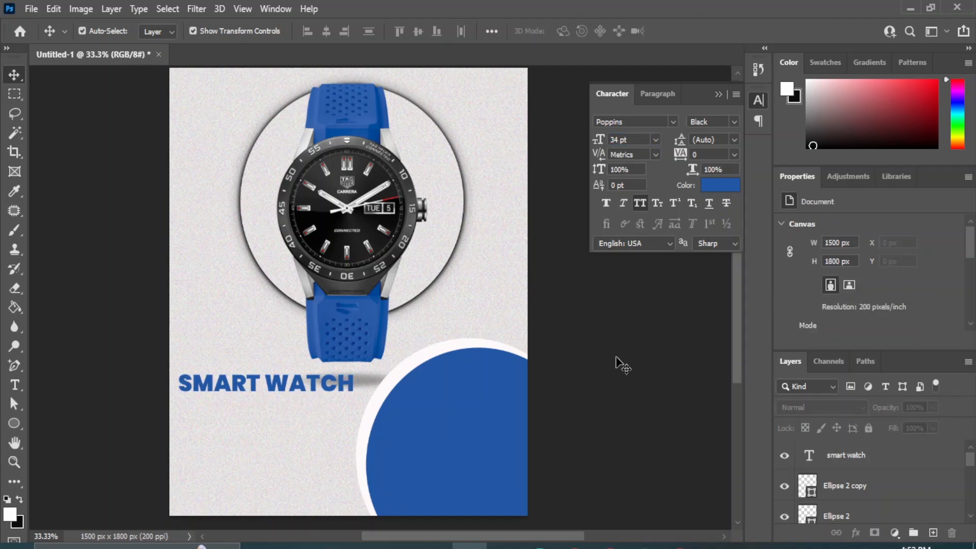
# Nudge the "SMART WATCH" heading down slightly.
pyautogui.hotkey('ctrl', '+')
pyautogui.moveTo(330, 344); pyautogui.dragTo(407, 257)
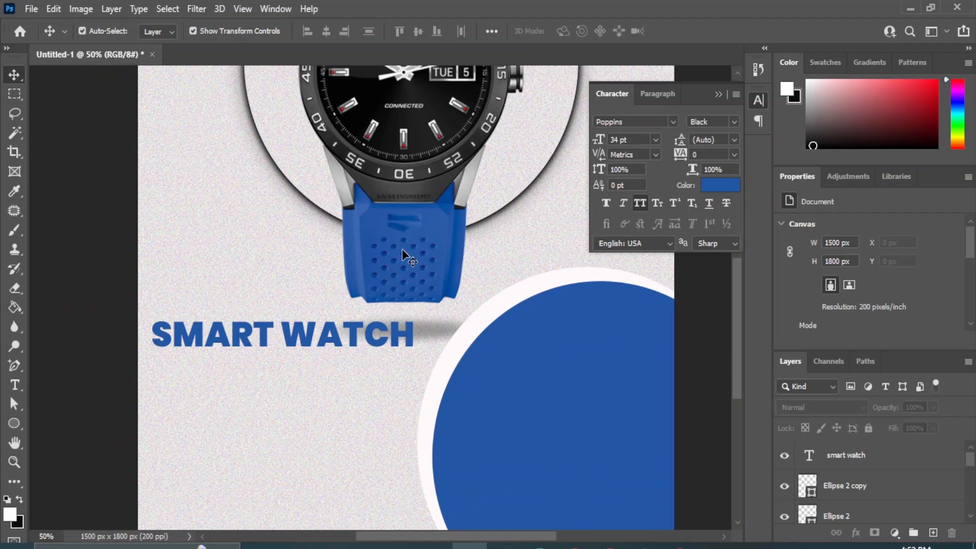
pyautogui.click(288, 338)
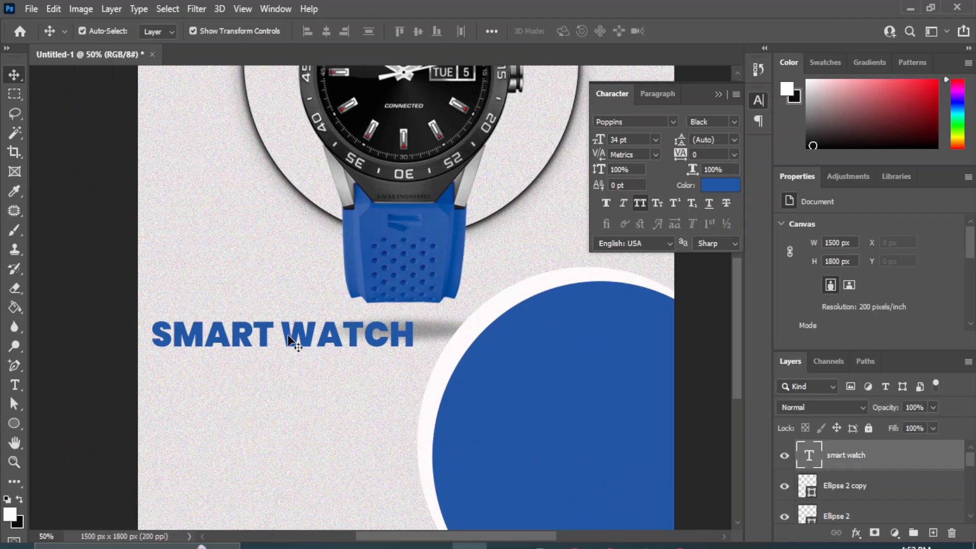
pyautogui.click(711, 391)
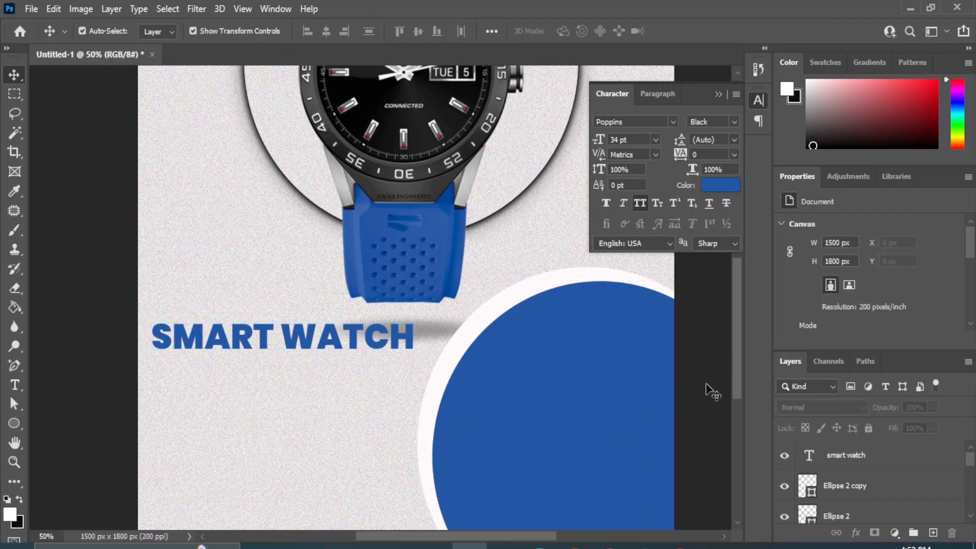
# Add the tagline "CHOOSE YOUR BEST PRODUCT" in horizontal type below the "SMART WATCH" heading.
pyautogui.rightClick(14, 385)
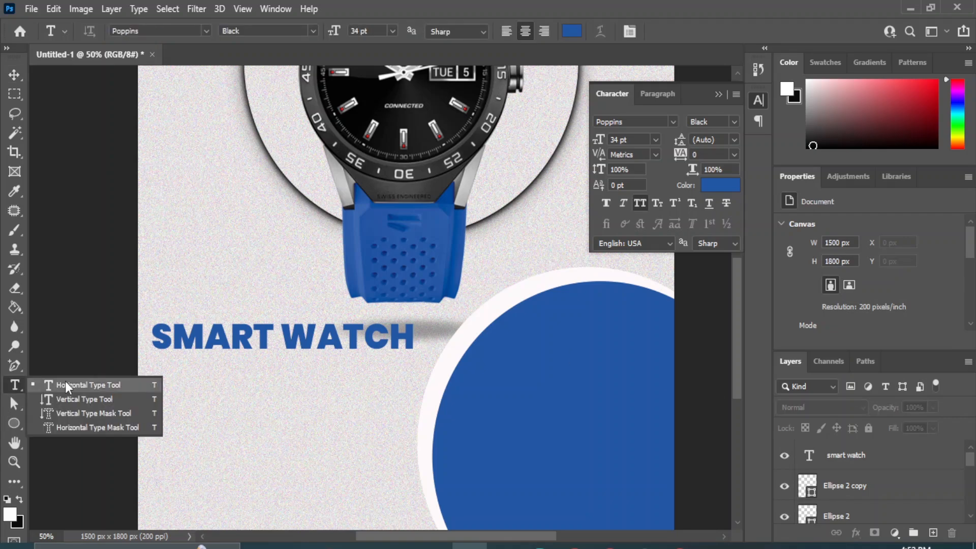
pyautogui.click(65, 386)
pyautogui.click(241, 425)
pyautogui.write('ch')
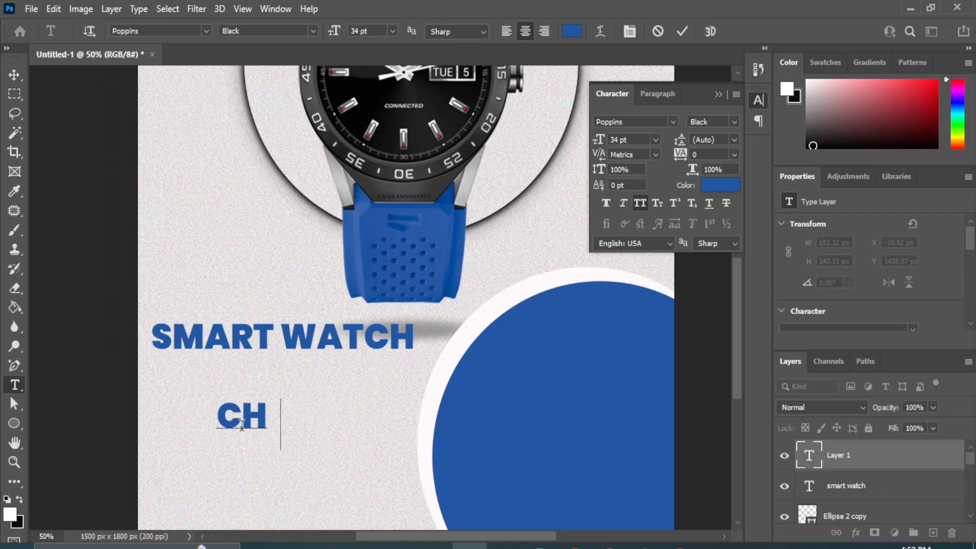
pyautogui.write('oose your')
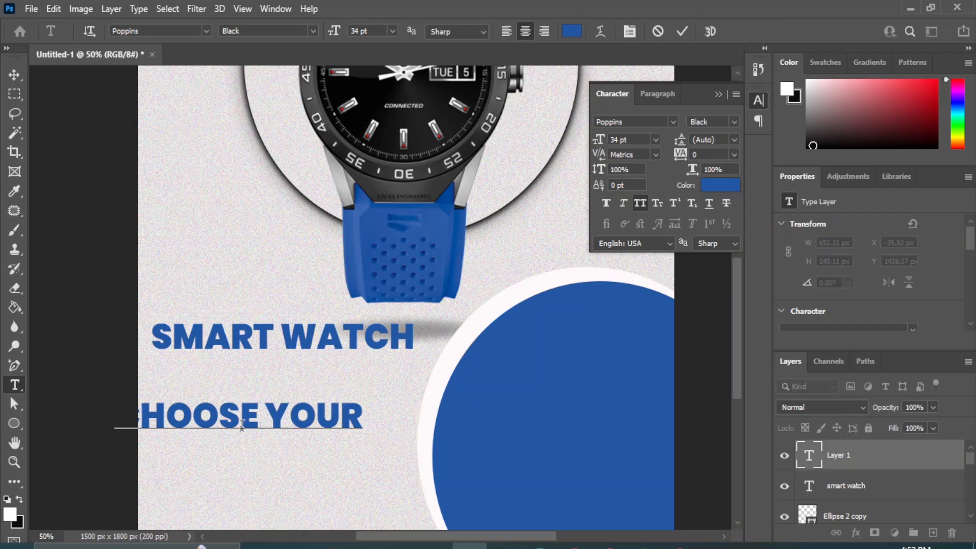
pyautogui.write(' best pro')
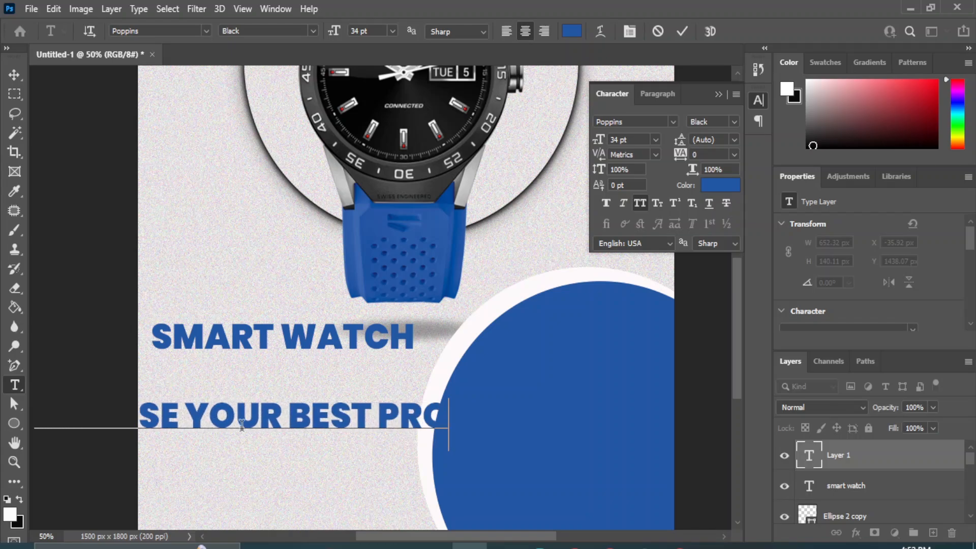
pyautogui.write('duct')
pyautogui.click(14, 75)
# Set the tagline to Poppins Italic at 18 pt and move it directly beneath the heading, at about X 20 px, Y 1325 px.
pyautogui.click(734, 121)
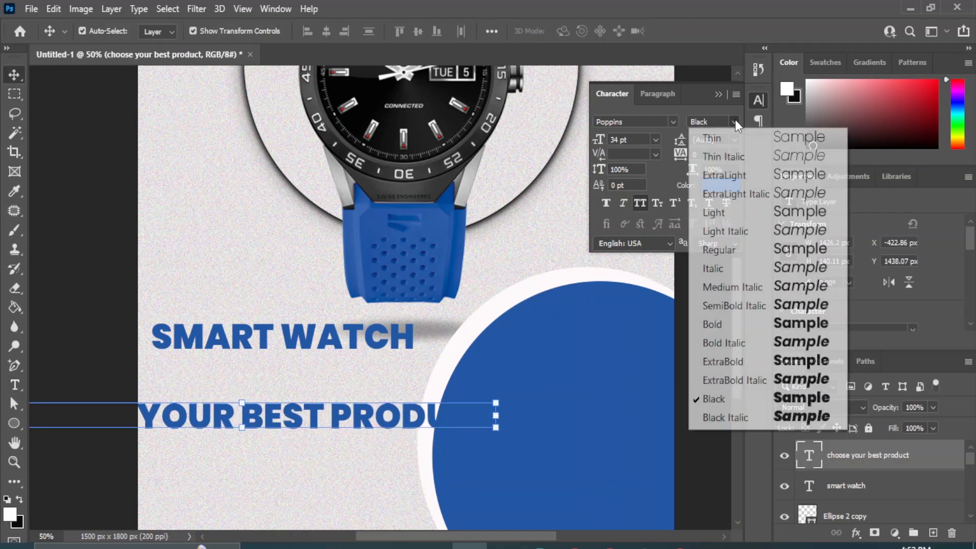
pyautogui.click(719, 271)
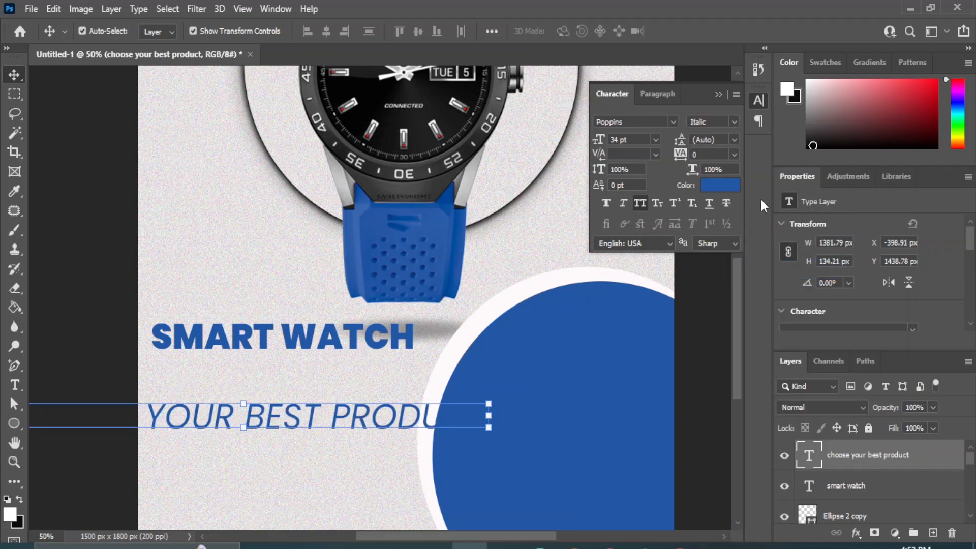
pyautogui.click(656, 140)
pyautogui.click(633, 262)
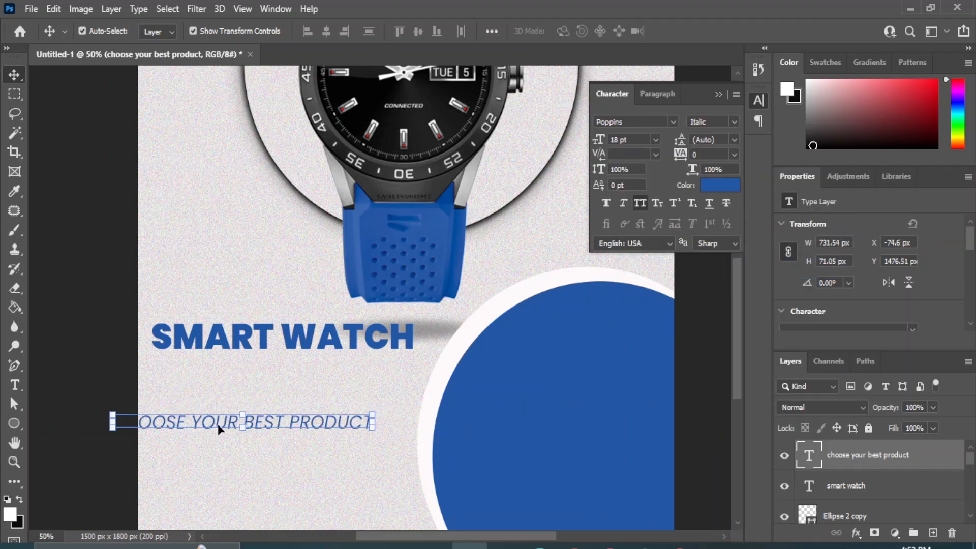
pyautogui.moveTo(222, 423); pyautogui.dragTo(260, 372)
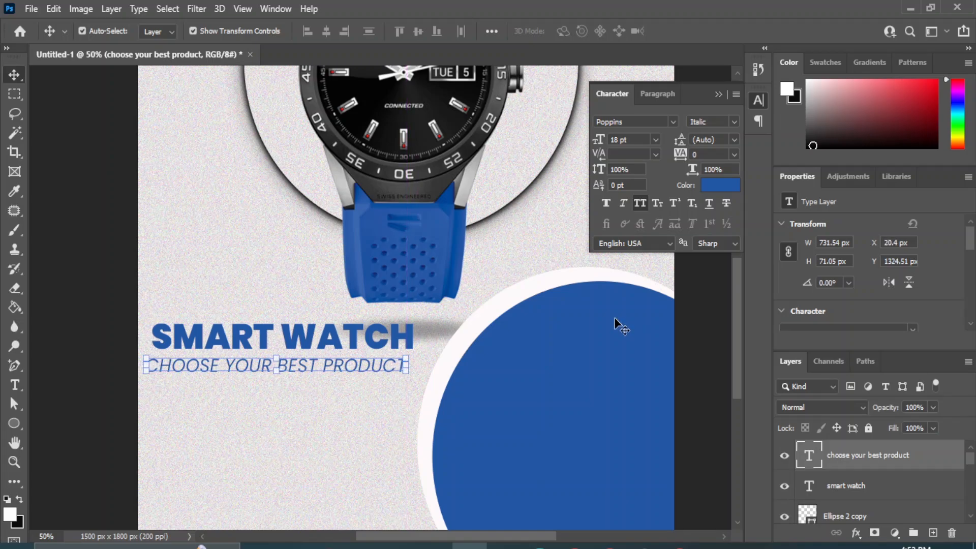
# Set the tagline's size to 14 pt and nudge it up about 4 px.
pyautogui.click(656, 139)
pyautogui.click(633, 248)
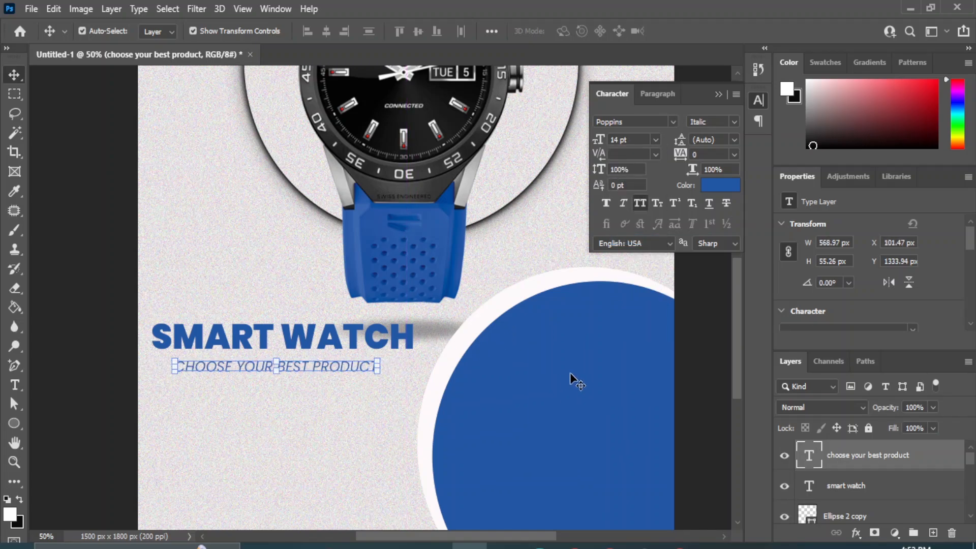
pyautogui.press('Up')
pyautogui.press('Up')
pyautogui.press('Up')
pyautogui.press('Up')
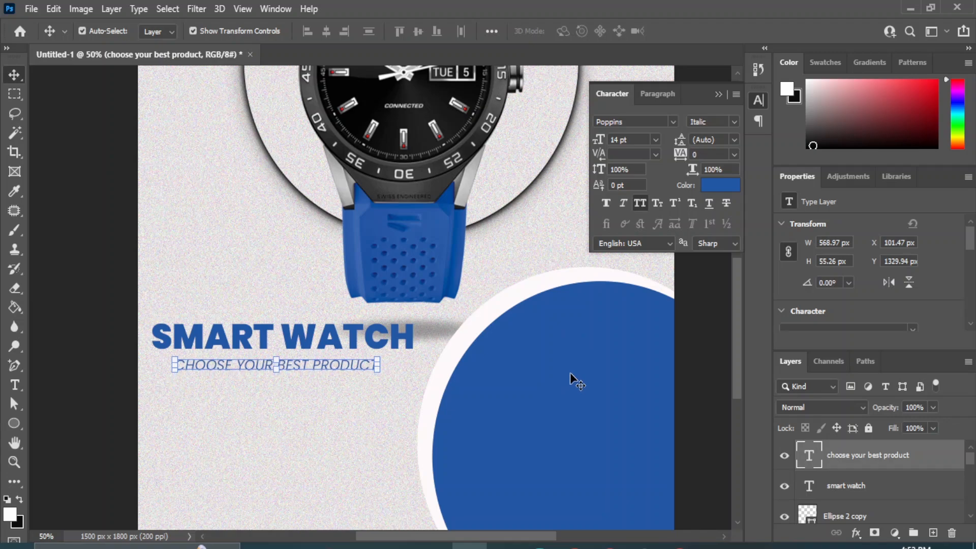
# Centre the tagline horizontally with the "SMART WATCH" heading.
pyautogui.keyDown('shift'); pyautogui.click(844, 487); pyautogui.keyUp('shift')
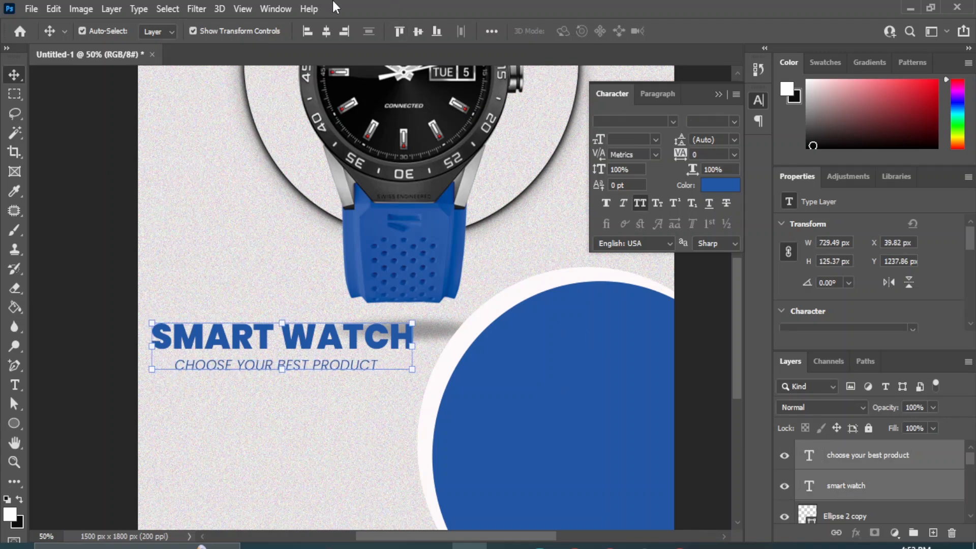
pyautogui.click(716, 381)
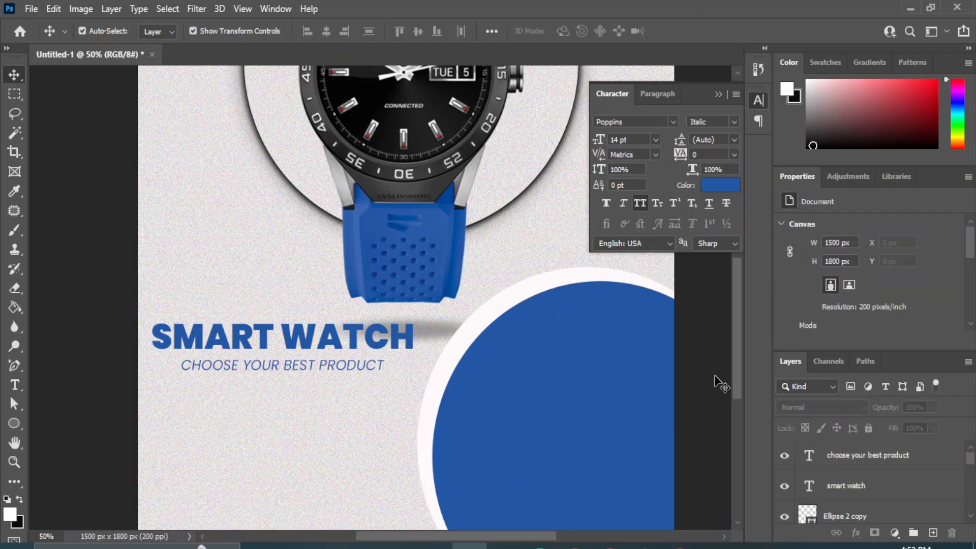
pyautogui.click(15, 423)
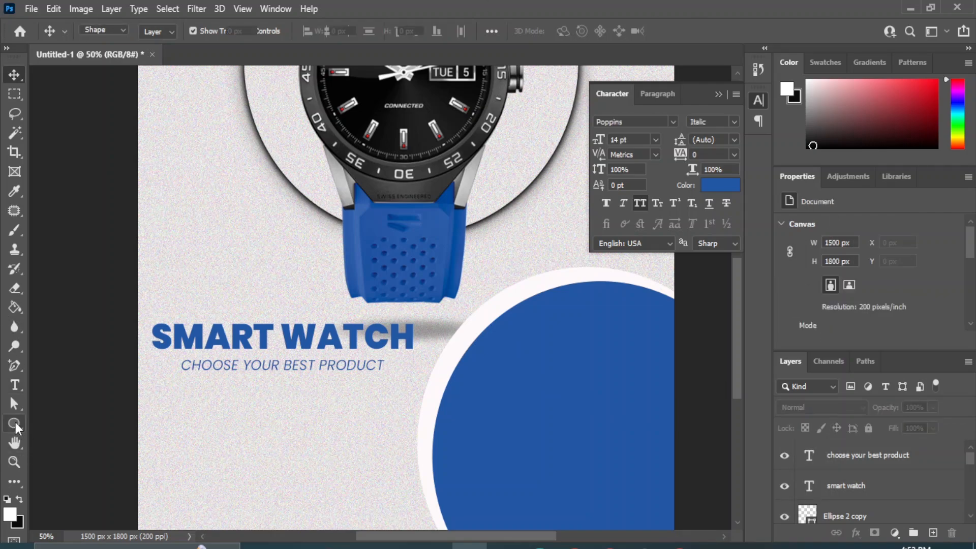
pyautogui.rightClick(14, 423)
pyautogui.click(14, 74)
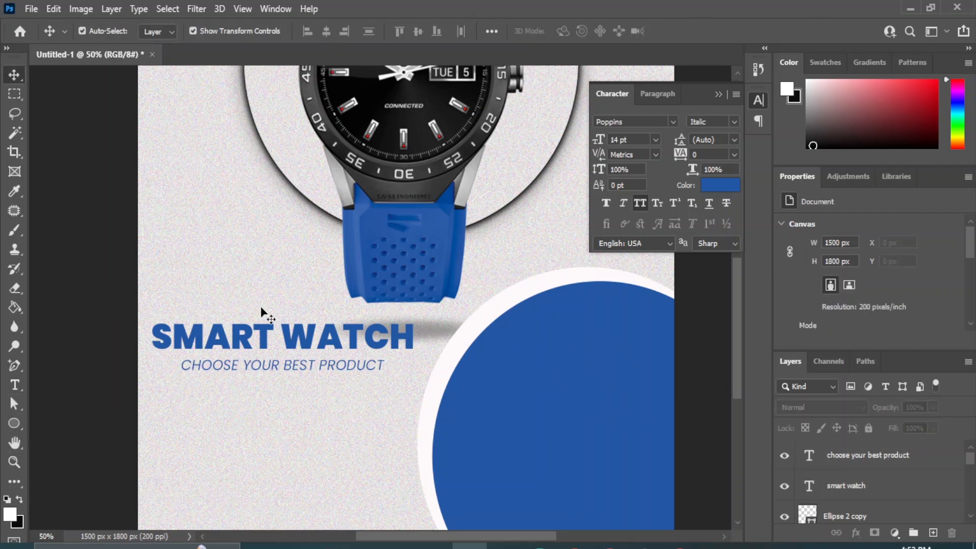
# Add the text "SHOP NOW" in horizontal type below the tagline and place it at about X 236 px, Y 1647 px.
pyautogui.click(15, 385)
pyautogui.click(76, 385)
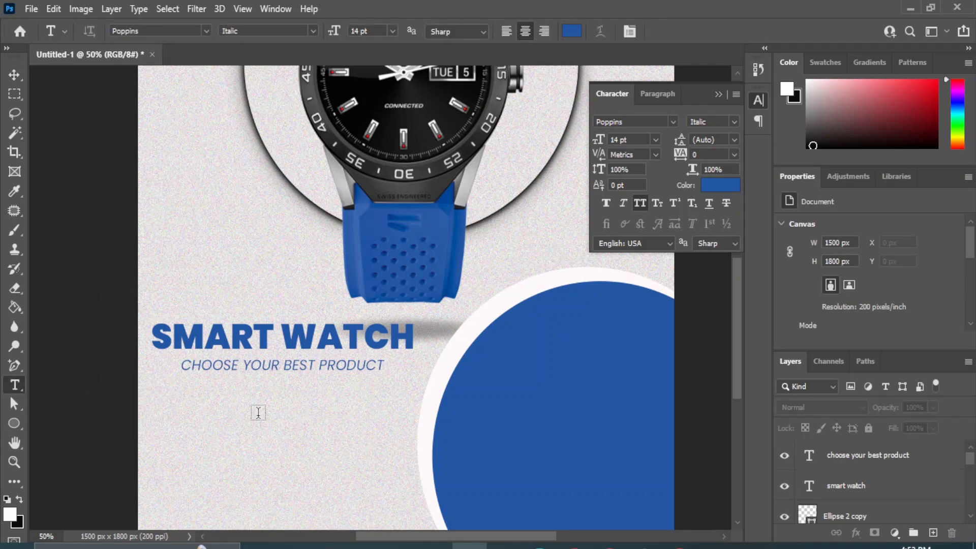
pyautogui.click(206, 464)
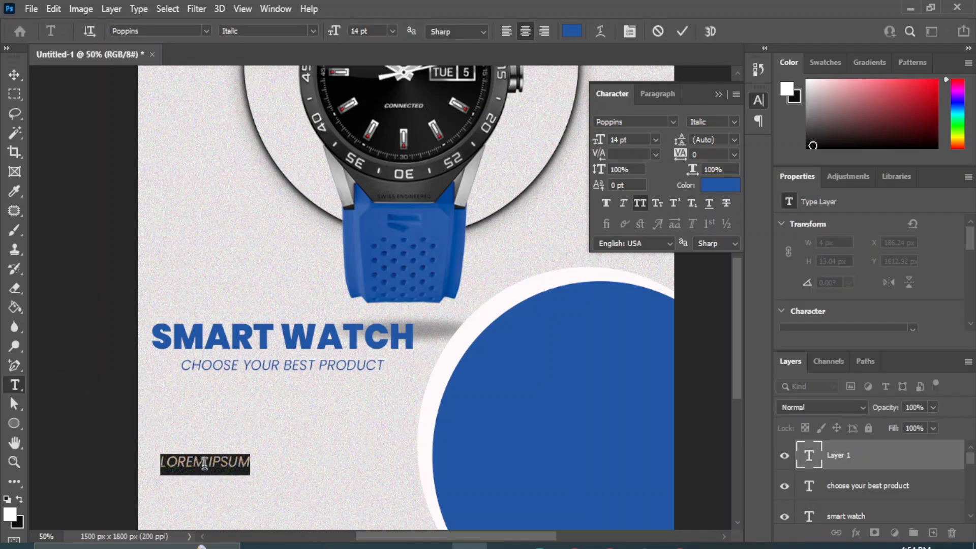
pyautogui.press('BackSpace')
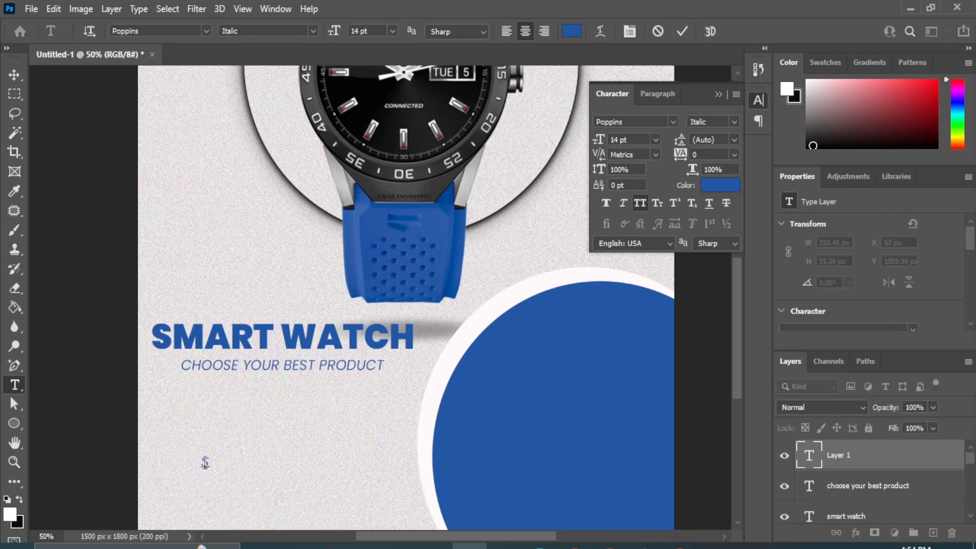
pyautogui.write('SHOP NOW')
pyautogui.click(14, 74)
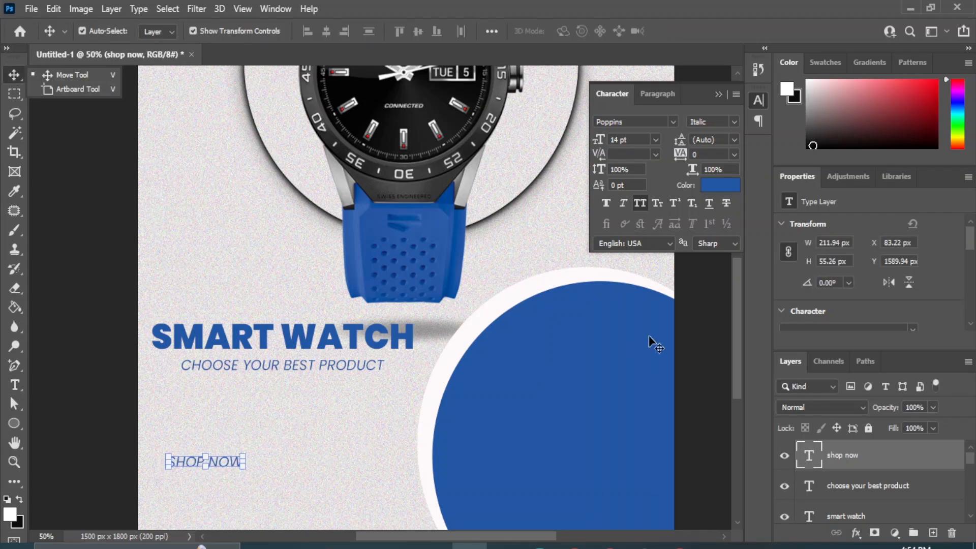
pyautogui.moveTo(191, 465); pyautogui.dragTo(310, 496)
# Draw a white rectangle about 286 x 58 px over the "SHOP NOW" text and place its layer below the text layer.
pyautogui.rightClick(15, 424)
pyautogui.click(71, 424)
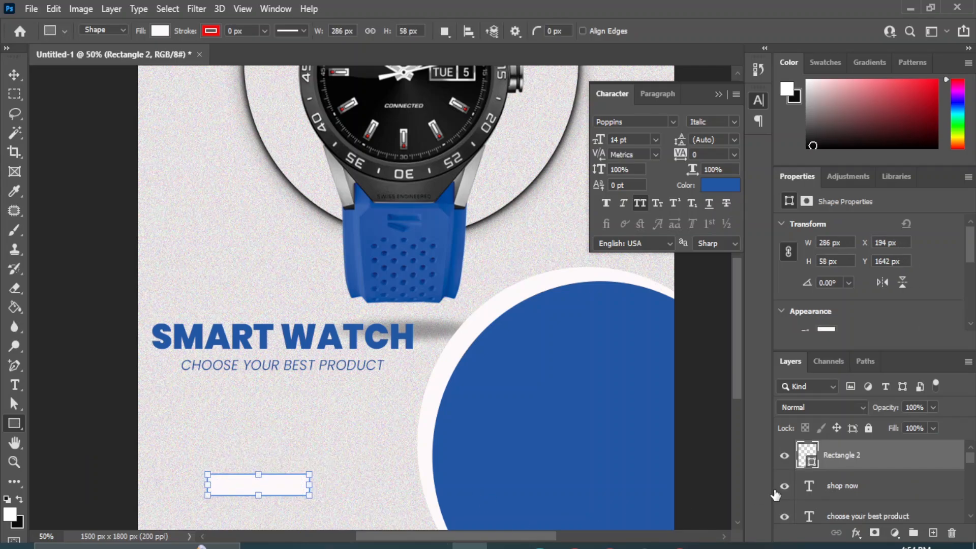
pyautogui.moveTo(853, 467); pyautogui.dragTo(856, 496)
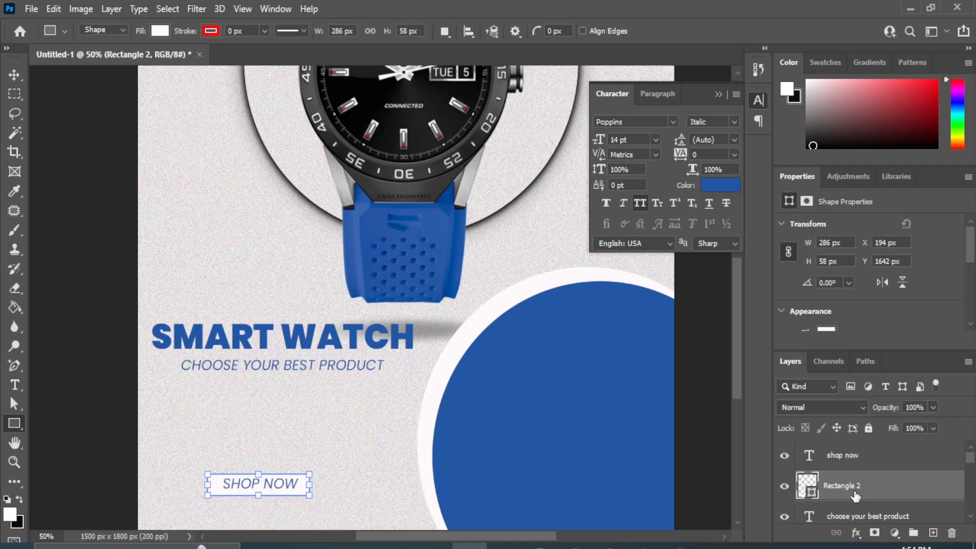
# Recolour the "SHOP NOW" text with the white sampled from the rim around the large blue circle.
pyautogui.click(839, 460)
pyautogui.click(721, 185)
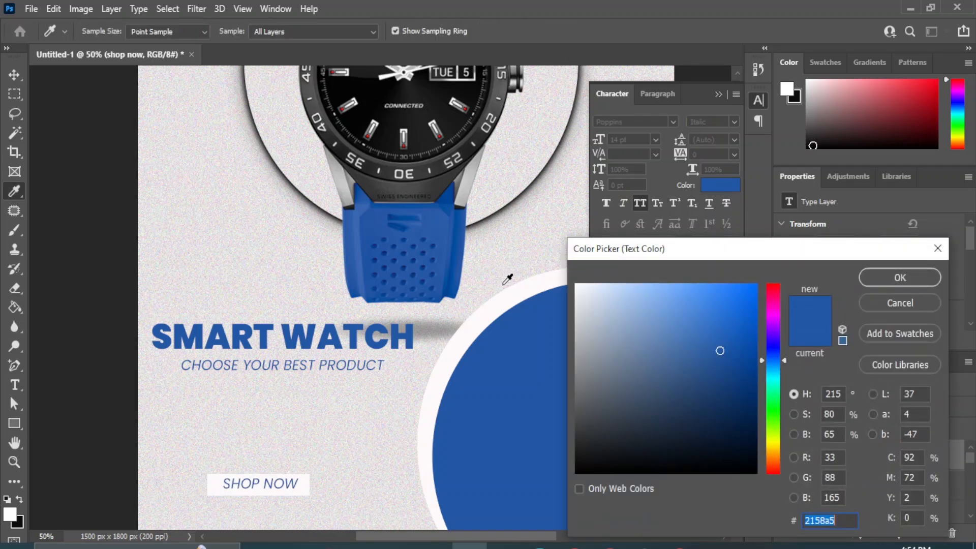
pyautogui.click(491, 298)
pyautogui.click(931, 275)
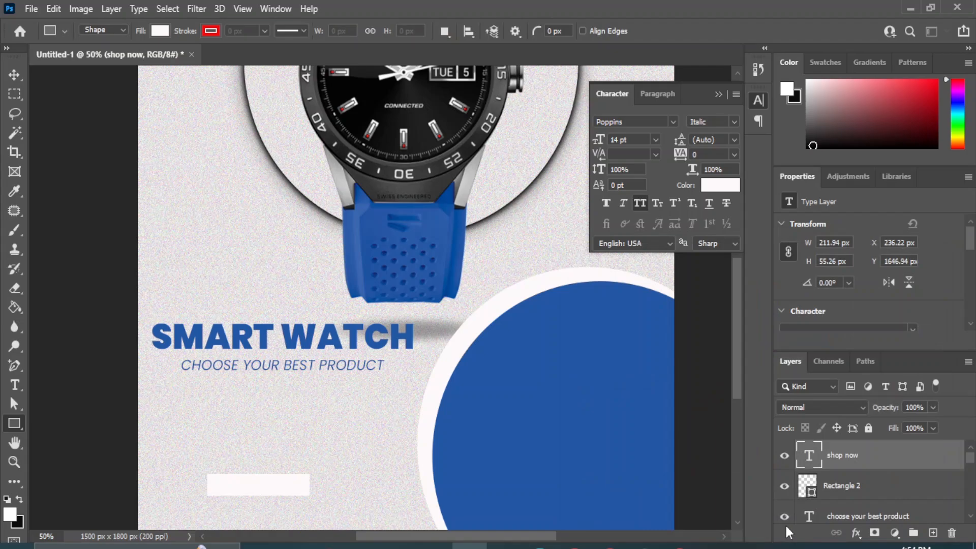
# Fill the rectangle behind "SHOP NOW" with blue #1852a2 sampled from the watch strap and round its corners to 29 px.
pyautogui.doubleClick(809, 485)
pyautogui.click(460, 243)
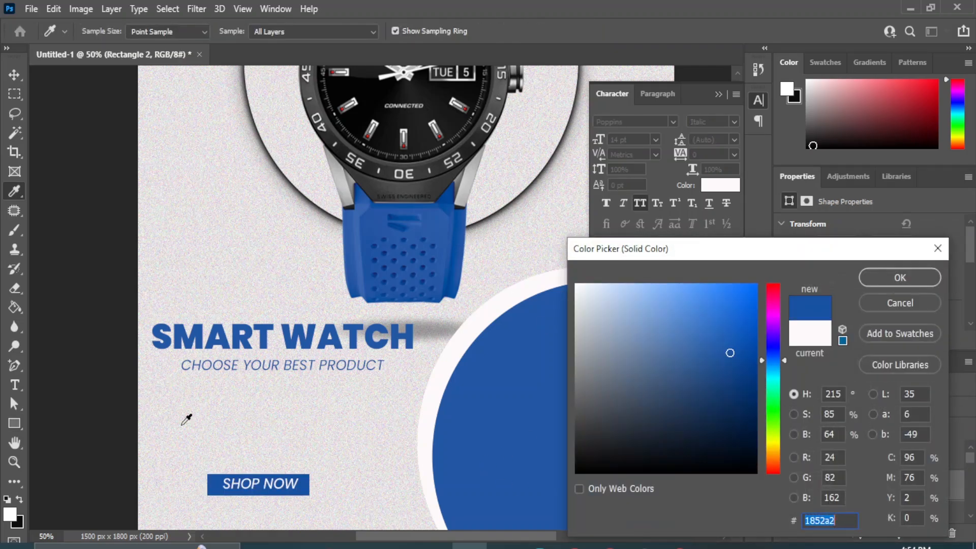
pyautogui.click(901, 279)
pyautogui.scroll(-3, 843, 312)
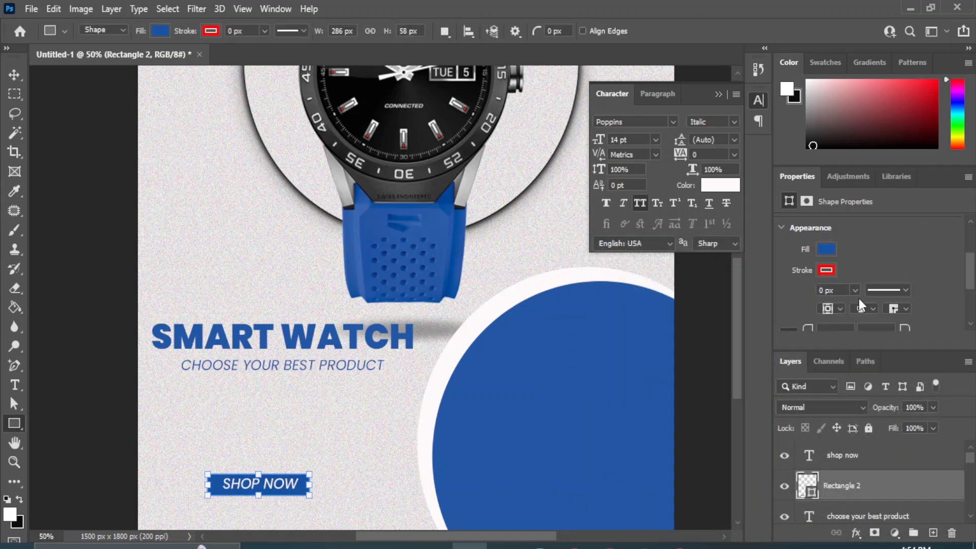
pyautogui.moveTo(824, 293); pyautogui.dragTo(858, 295)
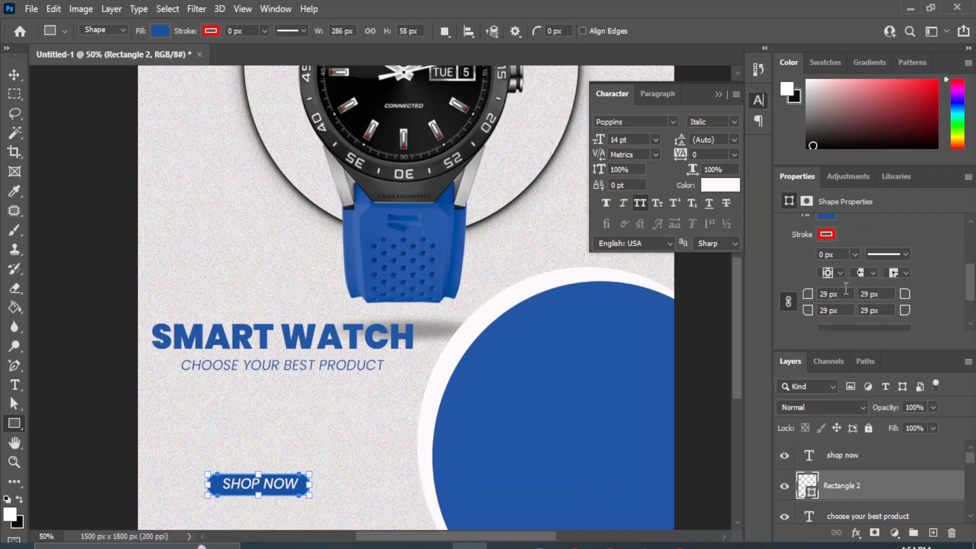
# Align the "SHOP NOW" text and the rounded rectangle on their horizontal and vertical centres.
pyautogui.keyDown('shift'); pyautogui.click(841, 456); pyautogui.keyUp('shift')
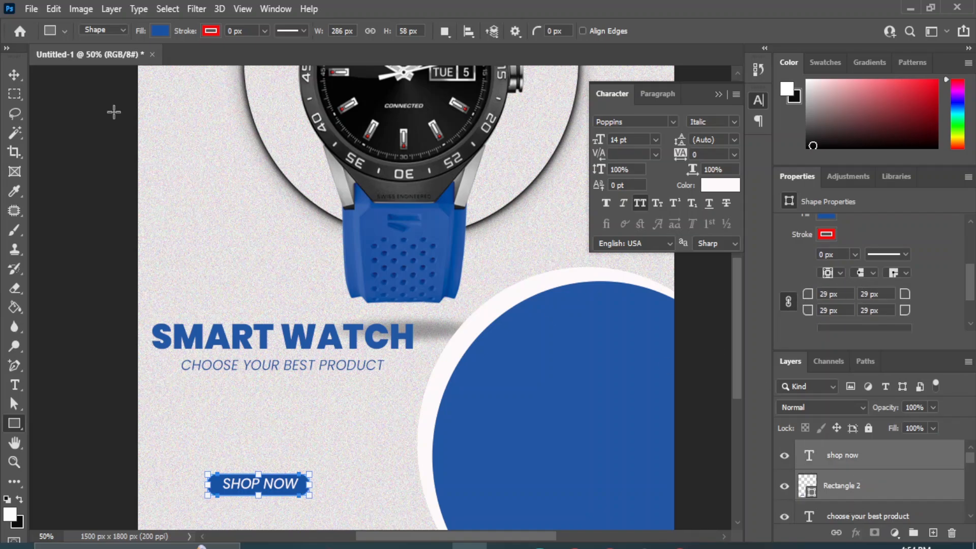
pyautogui.press('v')
pyautogui.click(326, 31)
pyautogui.click(418, 31)
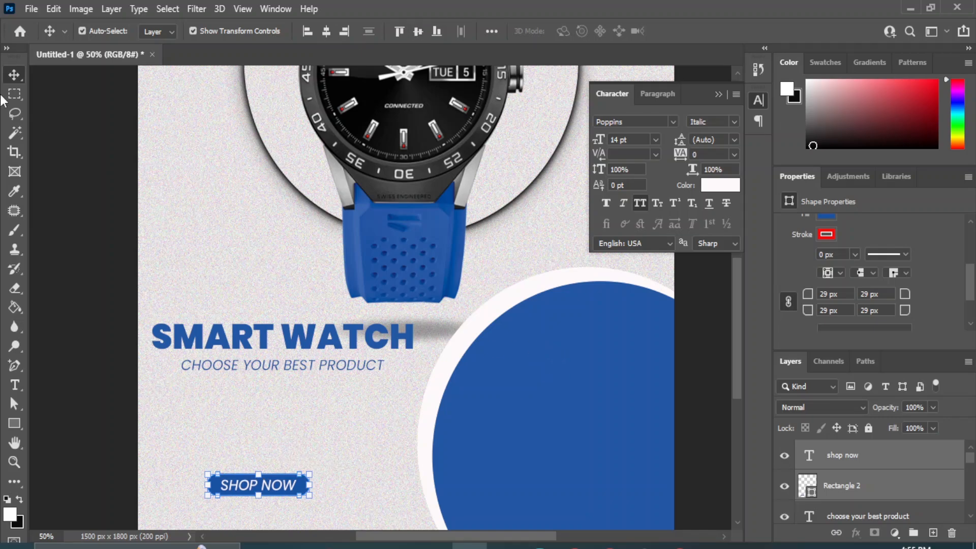
# Move the "SHOP NOW" text and its rounded rectangle up together by about 40 px.
pyautogui.click(337, 295)
pyautogui.moveTo(363, 341); pyautogui.dragTo(351, 281)
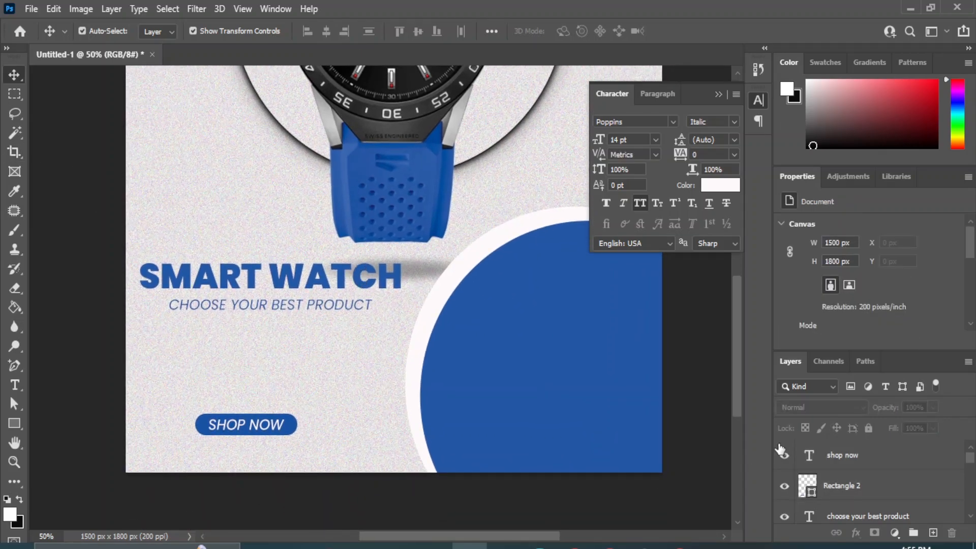
pyautogui.click(849, 487)
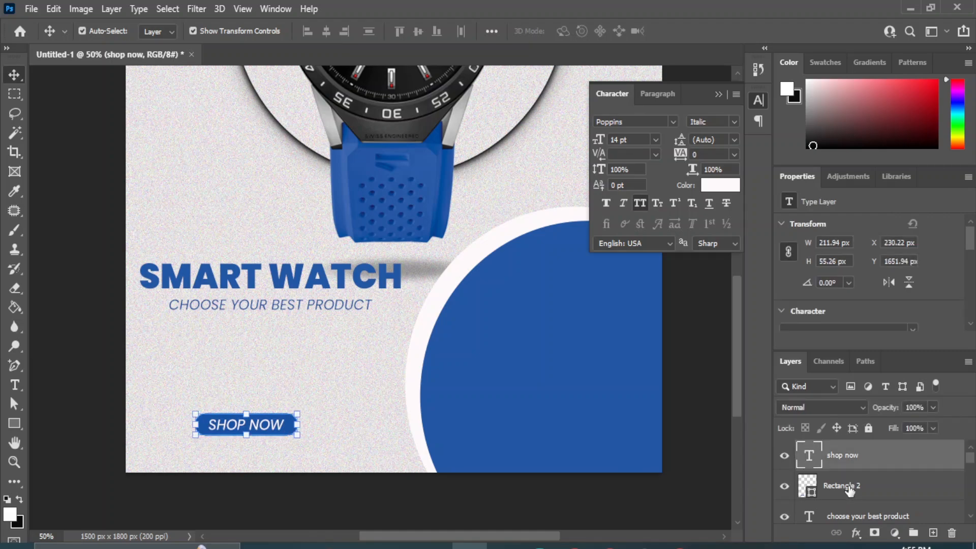
pyautogui.keyDown('shift'); pyautogui.click(847, 489); pyautogui.keyUp('shift')
pyautogui.hotkey('shift', 'Up')
pyautogui.hotkey('shift', 'Up')
pyautogui.hotkey('shift', 'Up')
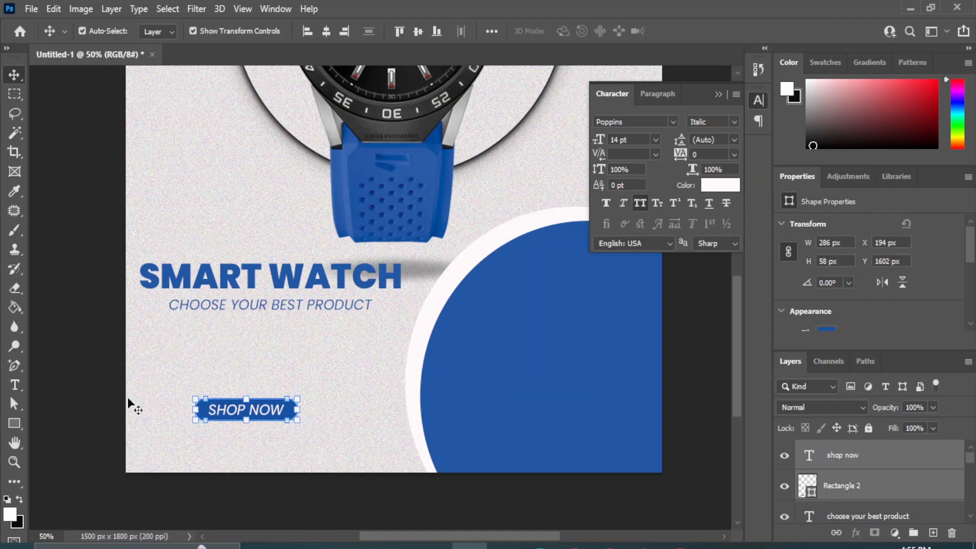
pyautogui.click(62, 391)
# Duplicate the "SHOP NOW" text layer and move the copy just below the button, to about X 230 px, Y 1690 px.
pyautogui.click(246, 411)
pyautogui.moveTo(914, 461); pyautogui.dragTo(933, 532)
pyautogui.moveTo(236, 411); pyautogui.dragTo(235, 438)
# Recolour the copied "SHOP NOW" text with the blue sampled from the button.
pyautogui.click(732, 185)
pyautogui.click(489, 332)
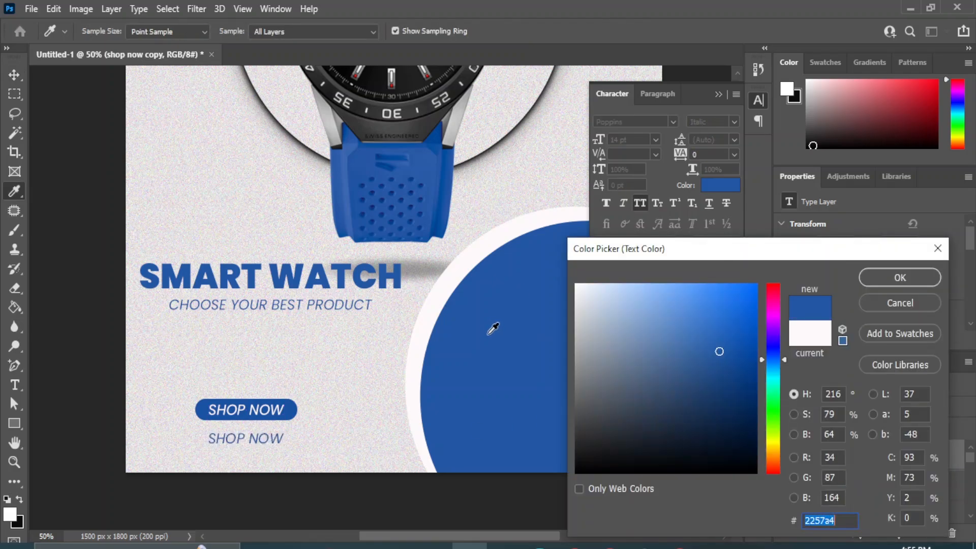
pyautogui.click(294, 408)
pyautogui.click(900, 277)
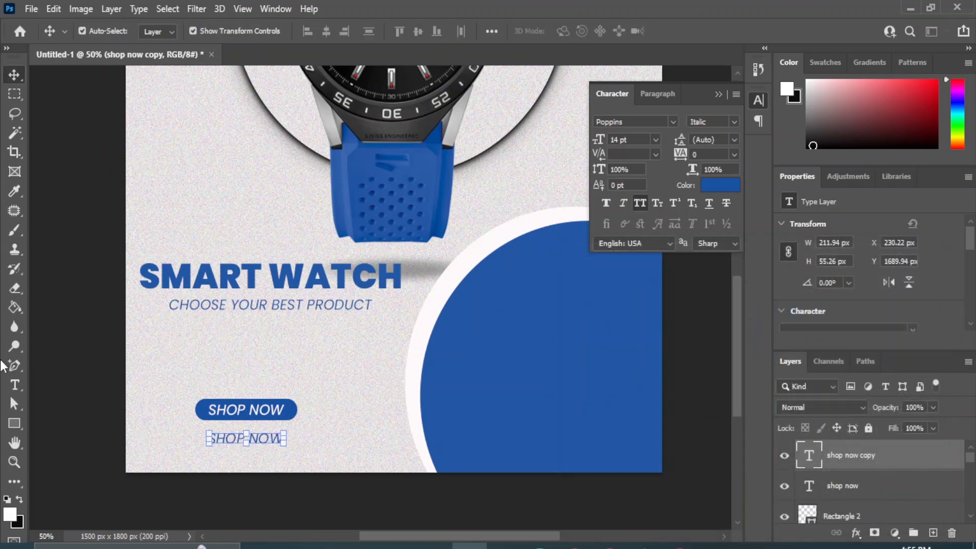
pyautogui.rightClick(14, 385)
pyautogui.click(72, 387)
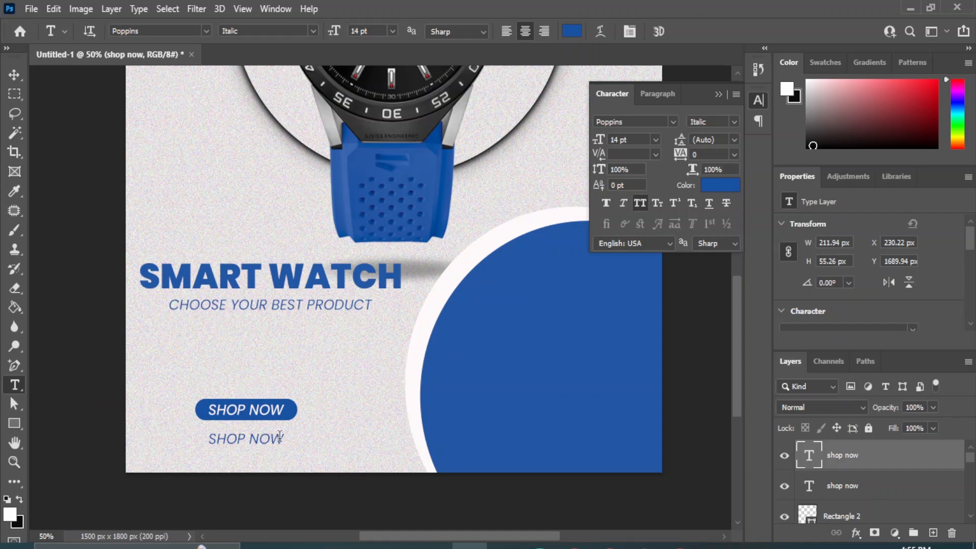
pyautogui.moveTo(279, 436); pyautogui.dragTo(182, 438)
pyautogui.write('www')
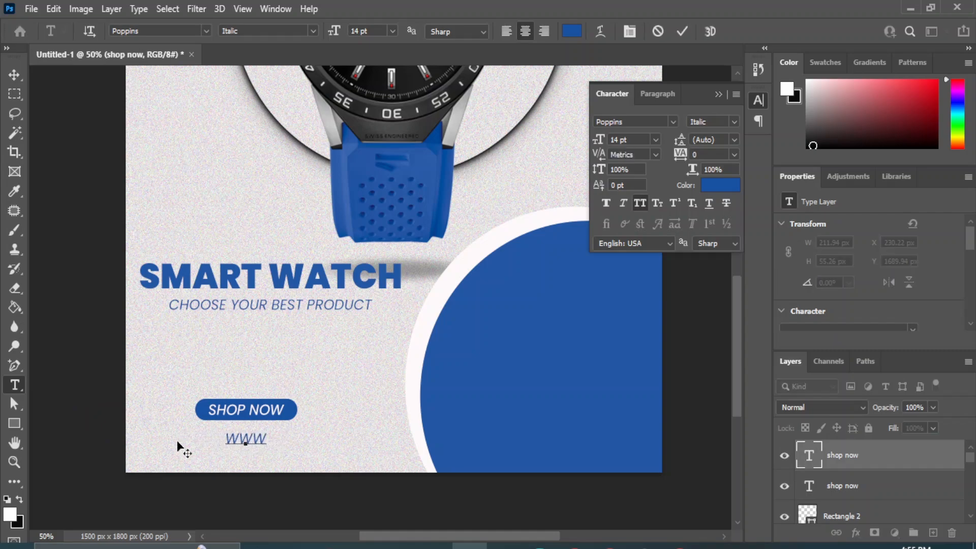
pyautogui.write('.shopp')
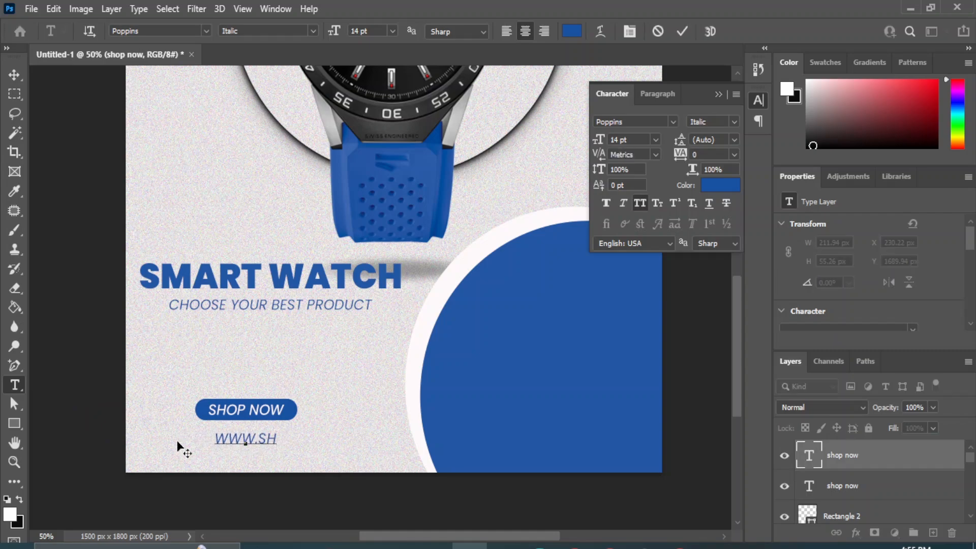
pyautogui.write('ing.com')
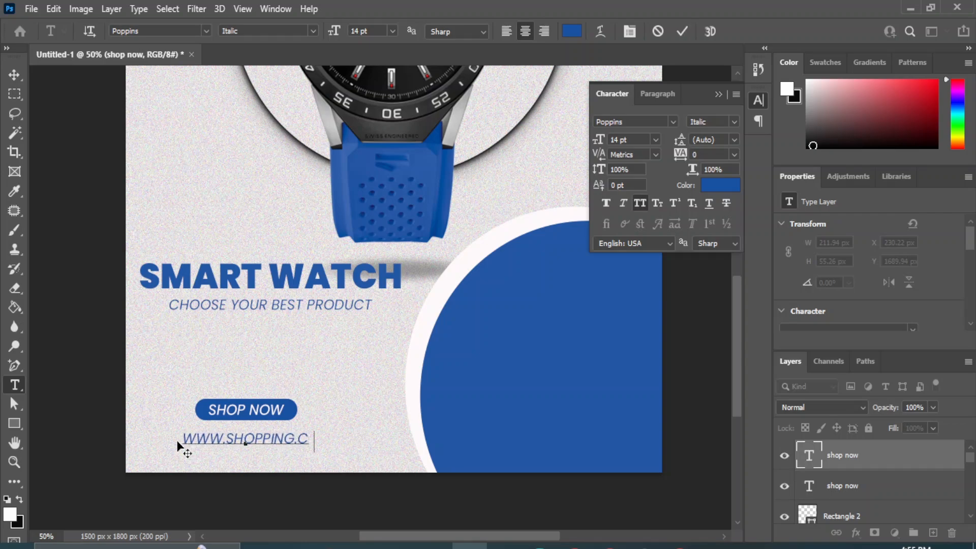
pyautogui.click(13, 75)
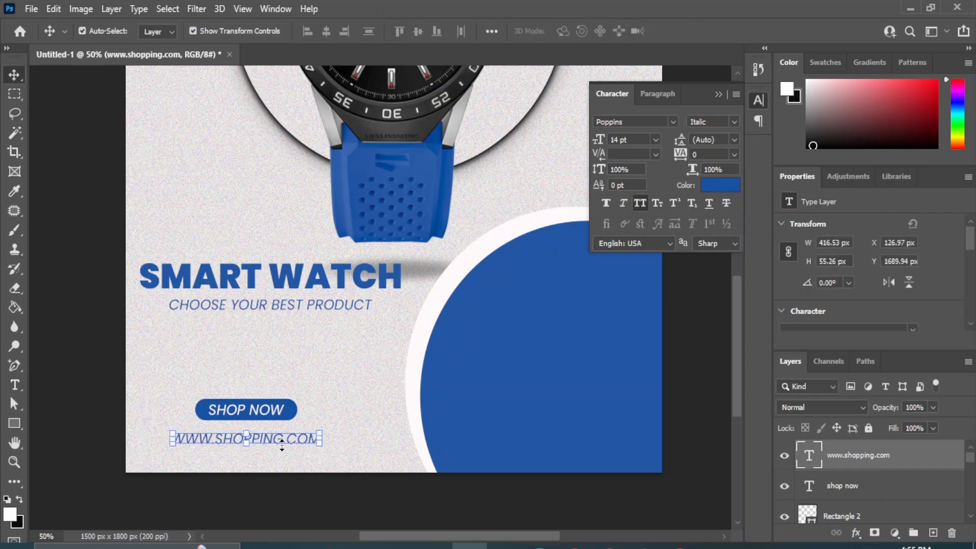
# Turn off all caps for the web address, set its size to 12 pt and nudge it up 10 px.
pyautogui.click(640, 204)
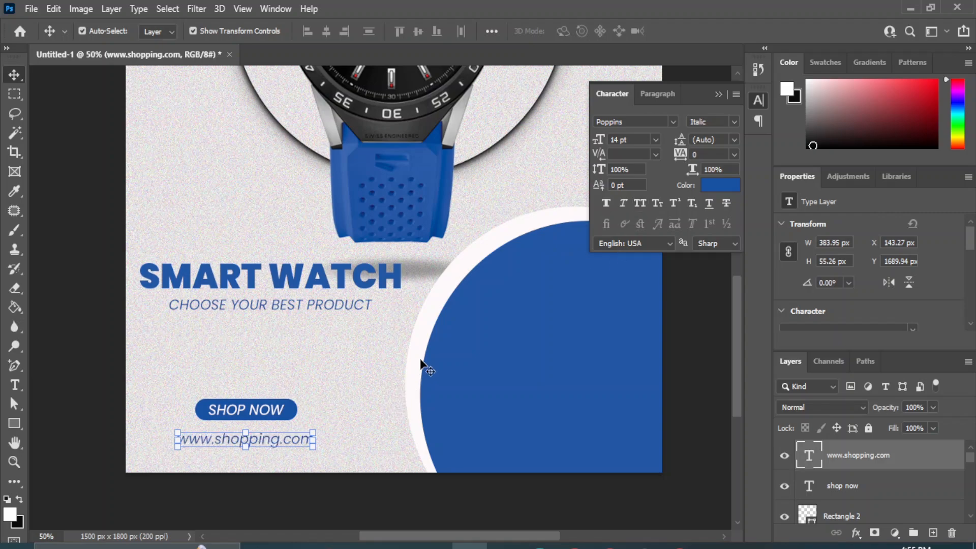
pyautogui.click(656, 140)
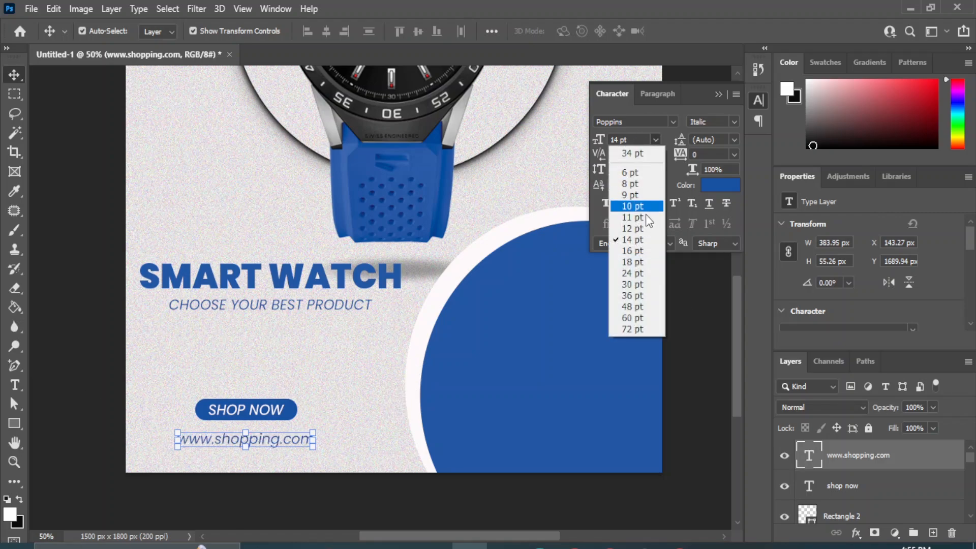
pyautogui.click(636, 230)
pyautogui.hotkey('shift', 'Up')
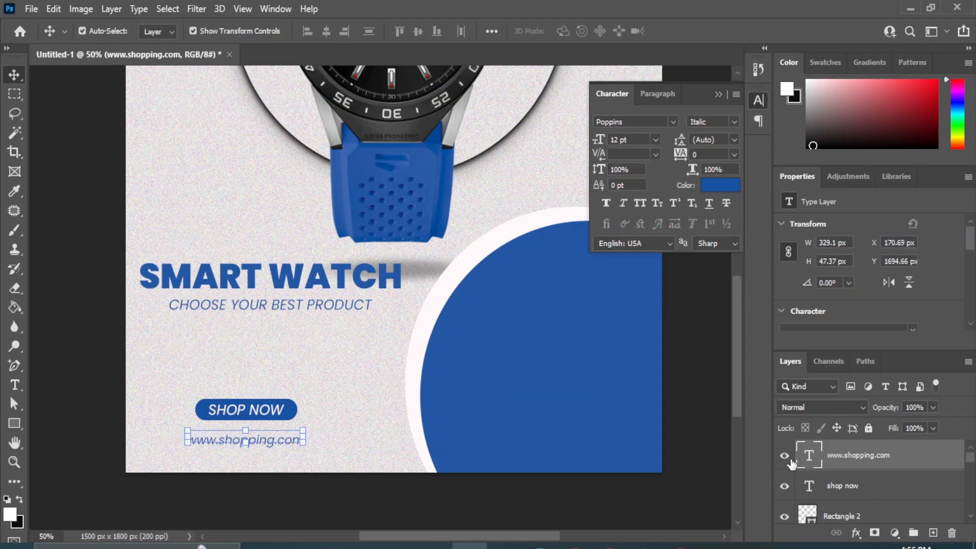
# Align the web address, "SHOP NOW" text and rounded rectangle on their horizontal centres, and move them down together by 20 px.
pyautogui.keyDown('shift'); pyautogui.click(860, 517); pyautogui.keyUp('shift')
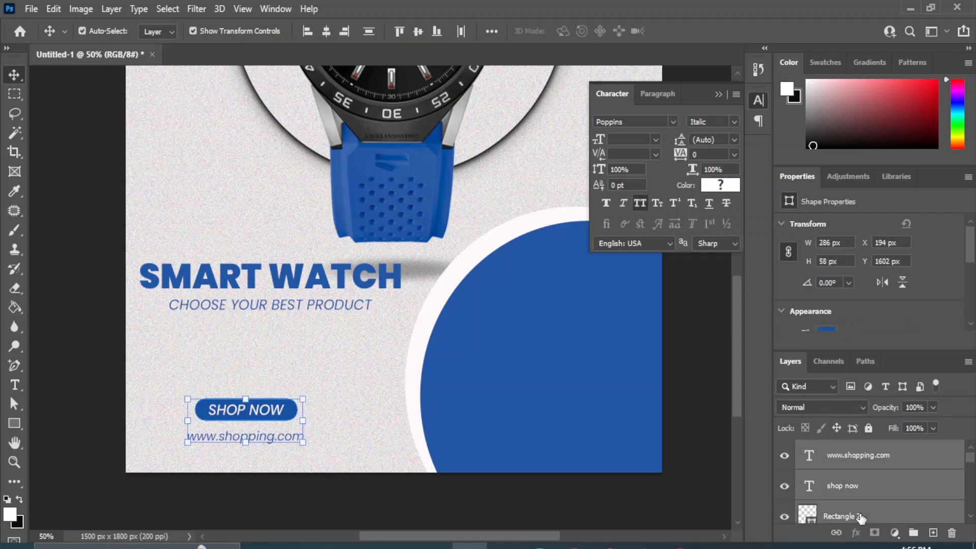
pyautogui.click(326, 31)
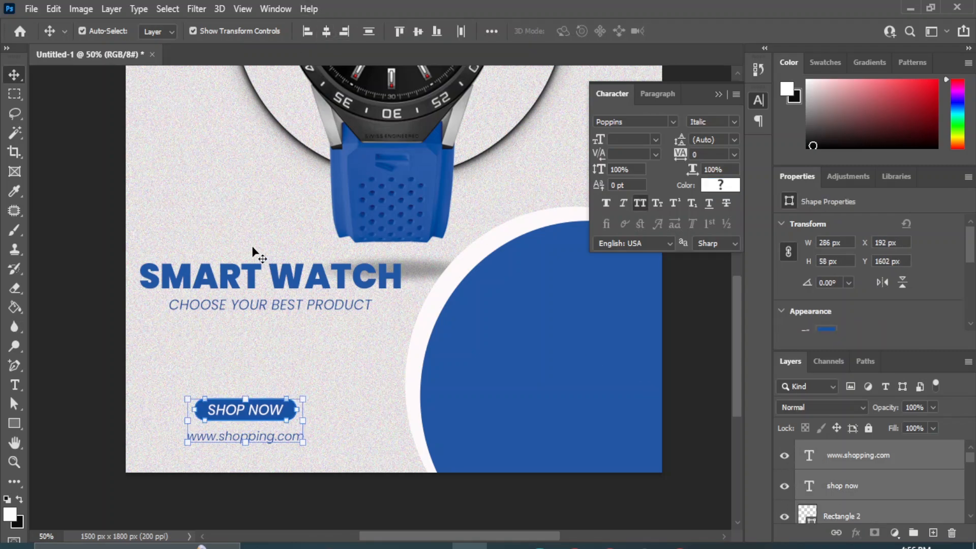
pyautogui.hotkey('shift', 'Down')
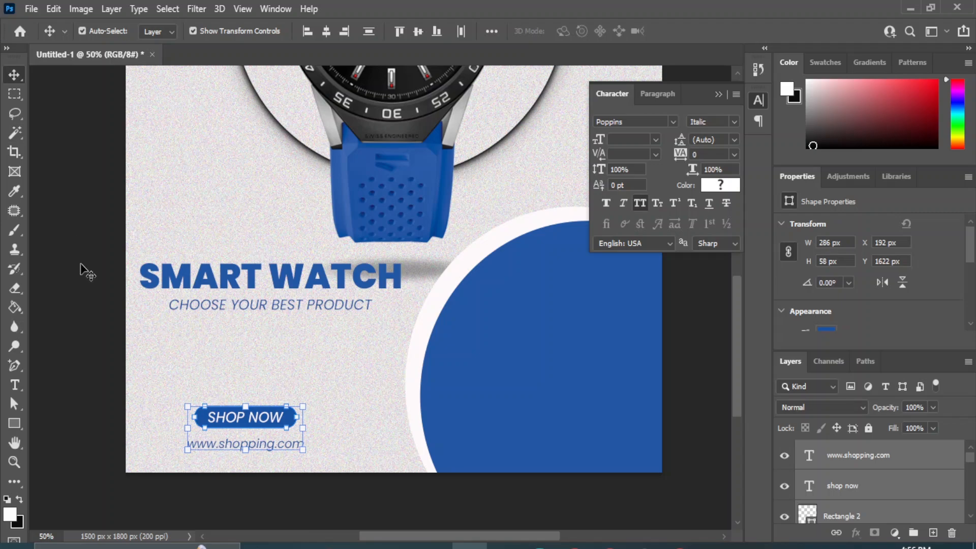
pyautogui.click(79, 278)
# Move the "SMART WATCH" heading and its tagline down together by about 90 px.
pyautogui.click(251, 277)
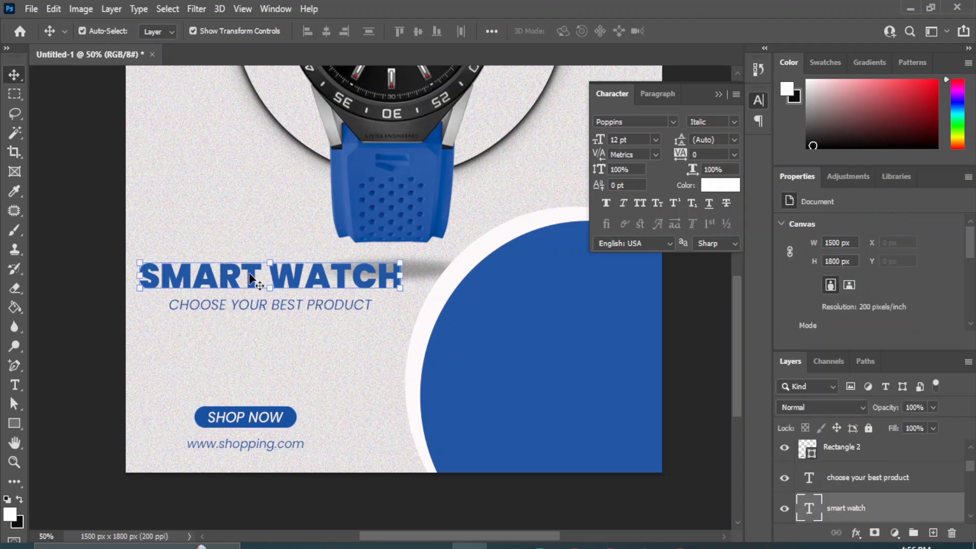
pyautogui.keyDown('shift'); pyautogui.click(832, 476); pyautogui.keyUp('shift')
pyautogui.hotkey('shift', 'Down')
pyautogui.hotkey('shift', 'Down')
pyautogui.hotkey('shift', 'Down')
pyautogui.hotkey('shift', 'Down')
pyautogui.hotkey('shift', 'Down')
pyautogui.hotkey('shift', 'Down')
pyautogui.hotkey('shift', 'Down')
pyautogui.hotkey('shift', 'Down')
pyautogui.hotkey('shift', 'Down')
pyautogui.hotkey('shift', 'Down')
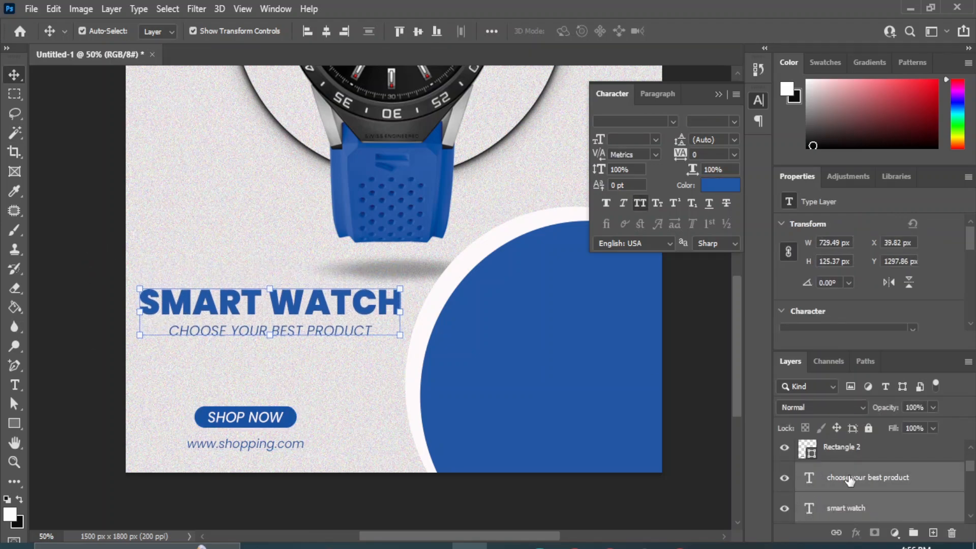
pyautogui.click(103, 360)
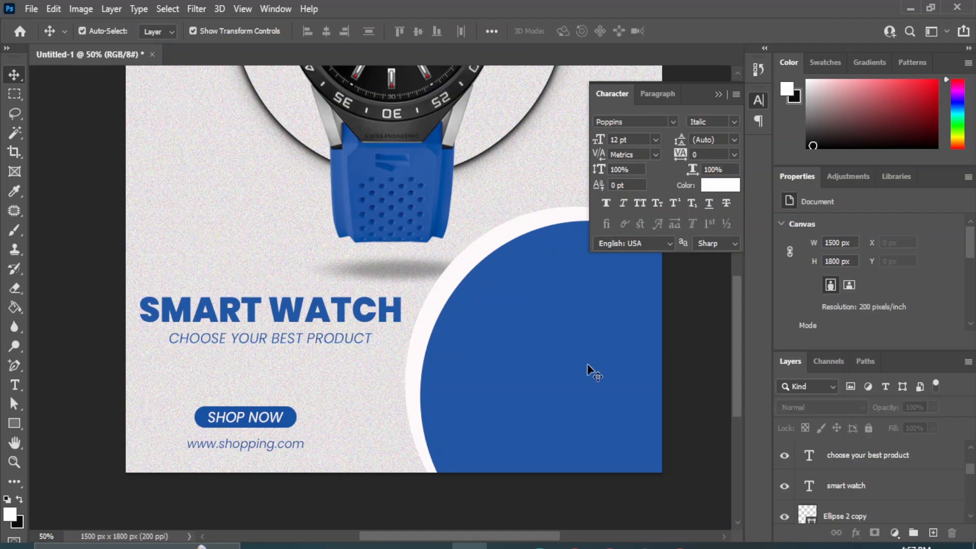
# Align the heading, tagline, shop button and web address layers on their horizontal centres.
pyautogui.scroll(3, 859, 460)
pyautogui.click(844, 460)
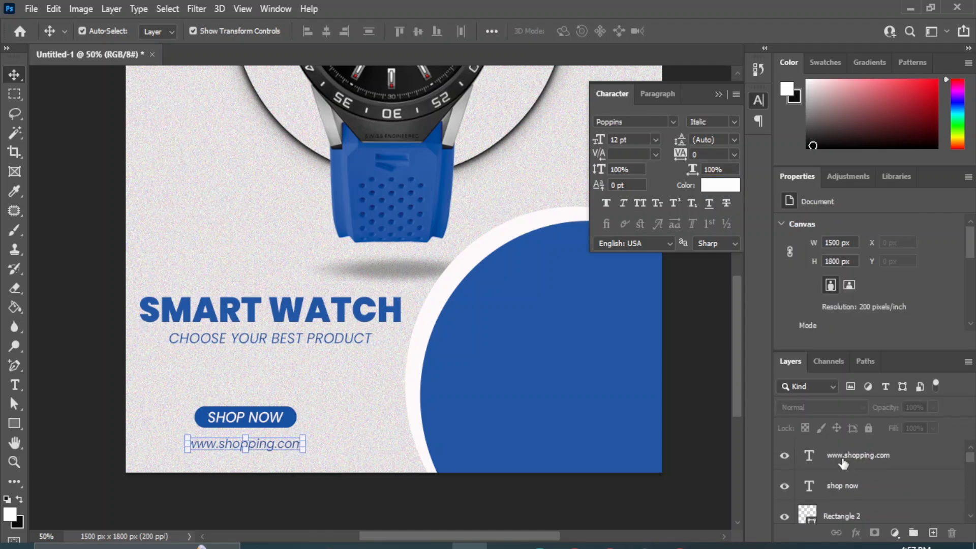
pyautogui.scroll(-3, 880, 473)
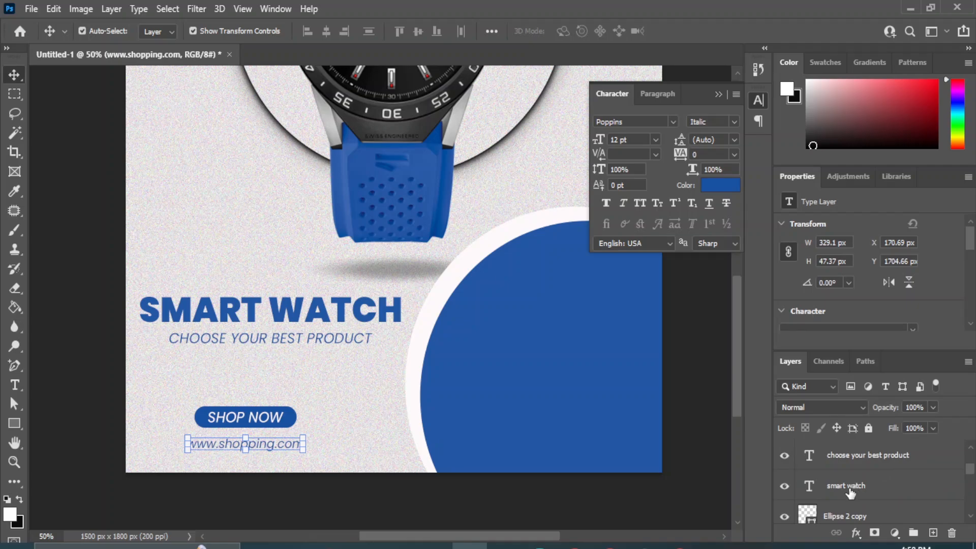
pyautogui.keyDown('shift'); pyautogui.click(847, 487); pyautogui.keyUp('shift')
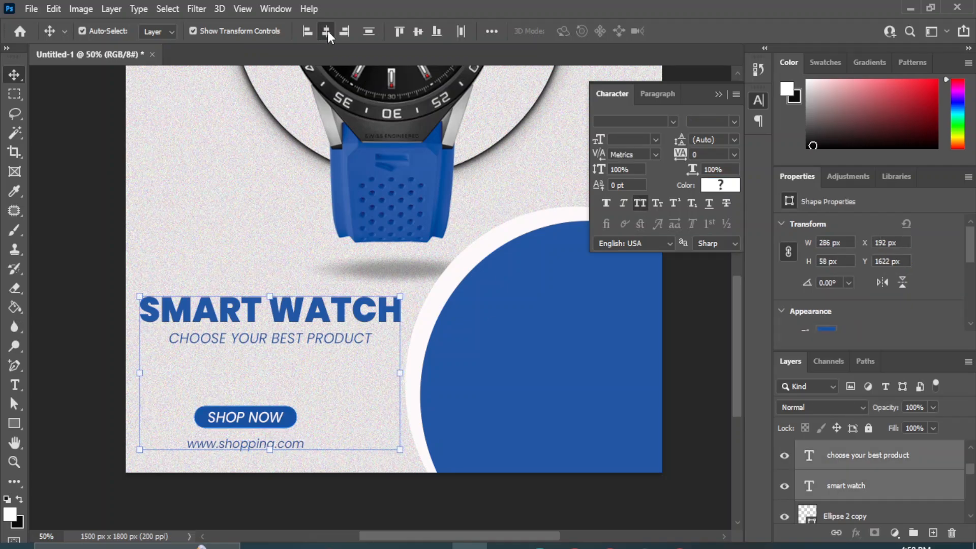
pyautogui.click(327, 32)
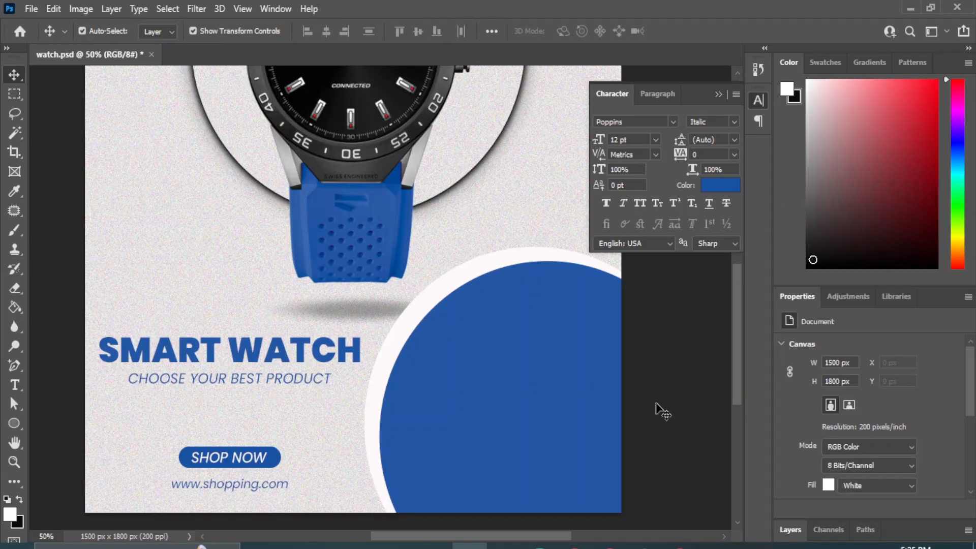
# Add the text "50%" inside the blue circle and recolour it with the white sampled from the circle's outer ring.
pyautogui.click(15, 385)
pyautogui.click(476, 407)
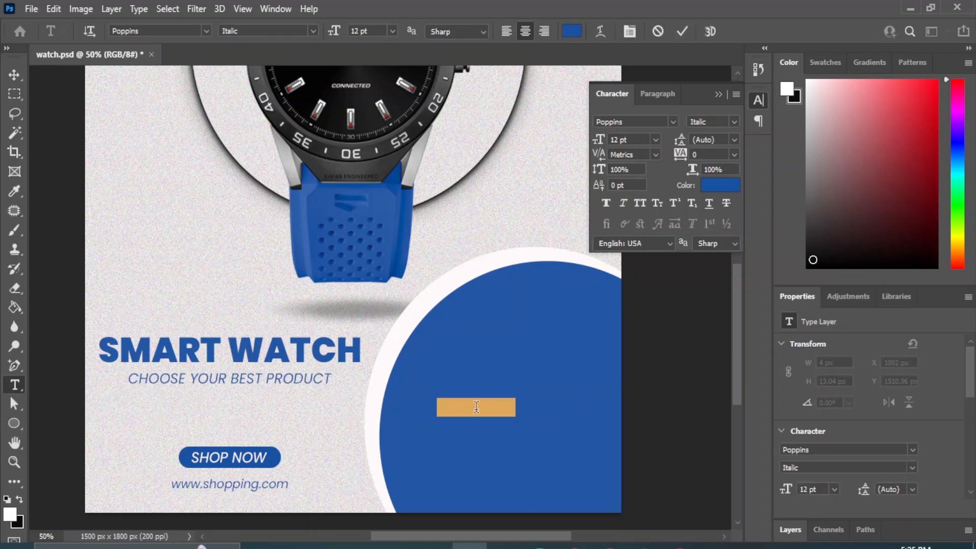
pyautogui.press('BackSpace')
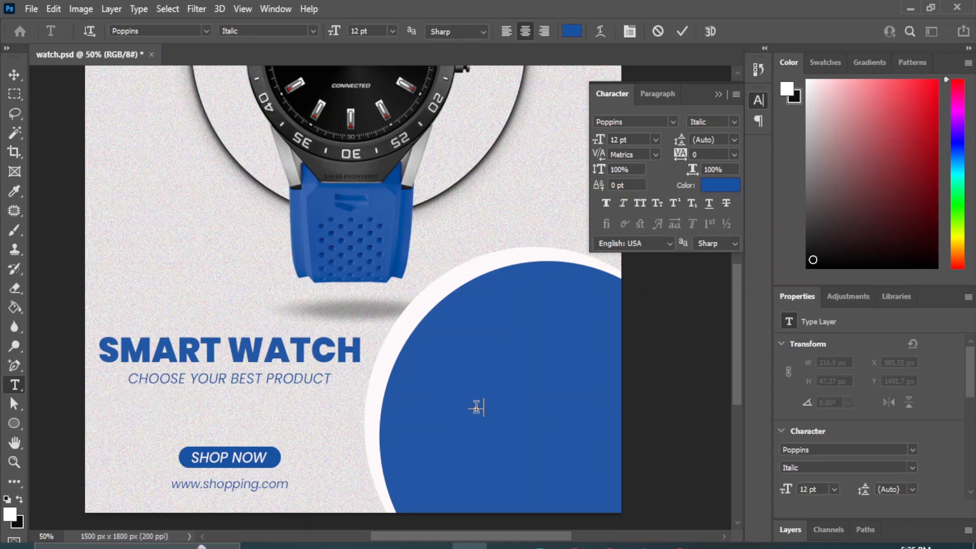
pyautogui.click(14, 74)
pyautogui.click(727, 189)
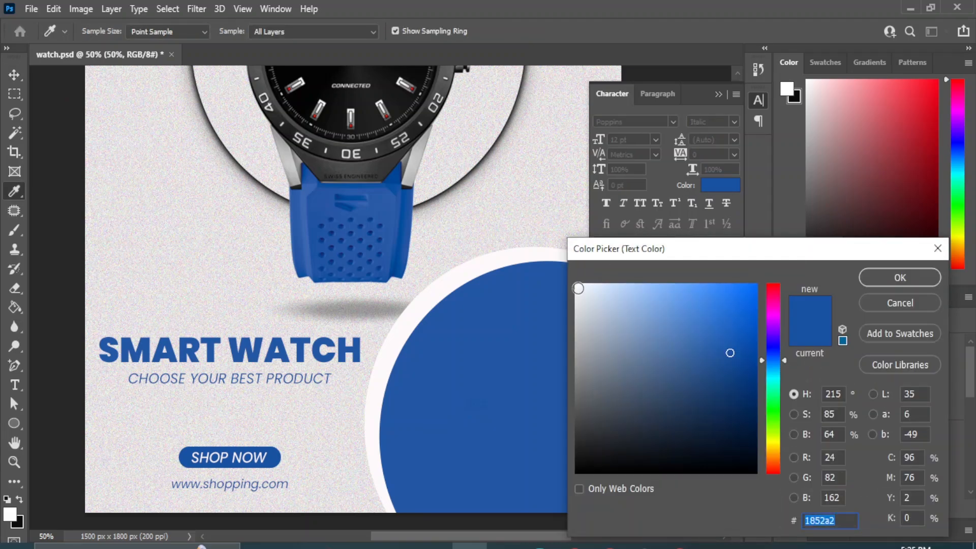
pyautogui.click(380, 399)
pyautogui.click(895, 280)
# Set the "50%" text to 60 pt and place it in the blue circle's upper part, at about X 1068 px, Y 1318 px.
pyautogui.click(656, 139)
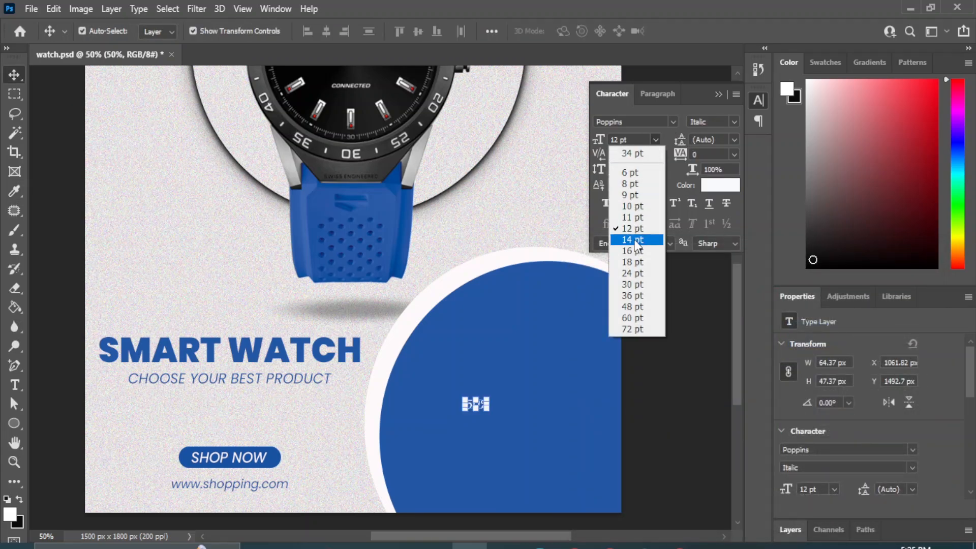
pyautogui.click(658, 302)
pyautogui.moveTo(470, 390); pyautogui.dragTo(517, 366)
pyautogui.click(656, 140)
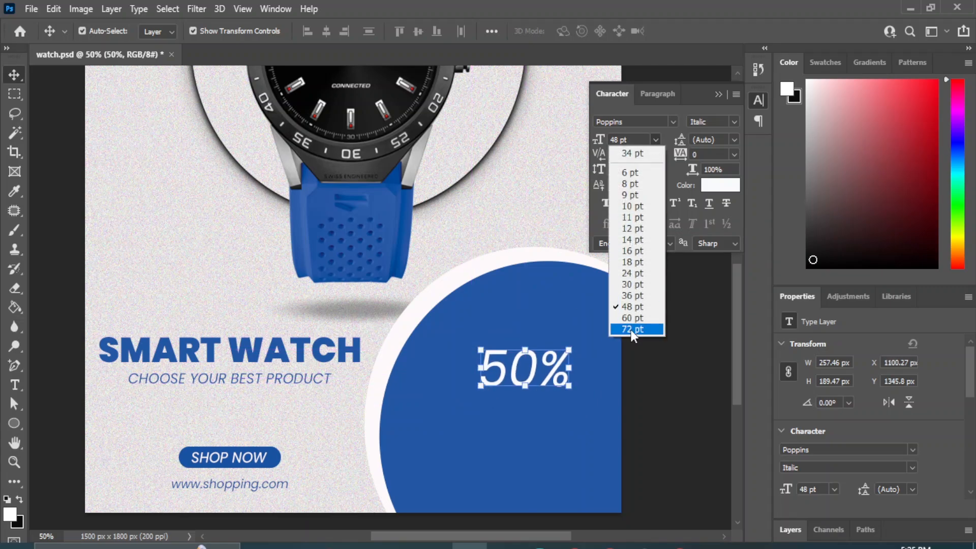
pyautogui.click(636, 321)
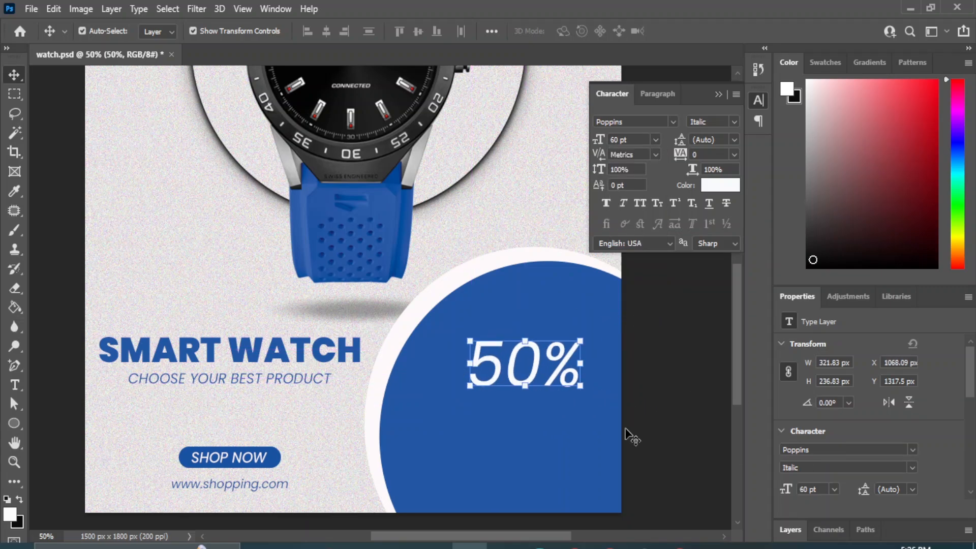
pyautogui.click(636, 432)
# Add the text "off" in all caps below "50%" and move it to about X 1030 px, Y 1475 px.
pyautogui.click(15, 384)
pyautogui.click(481, 452)
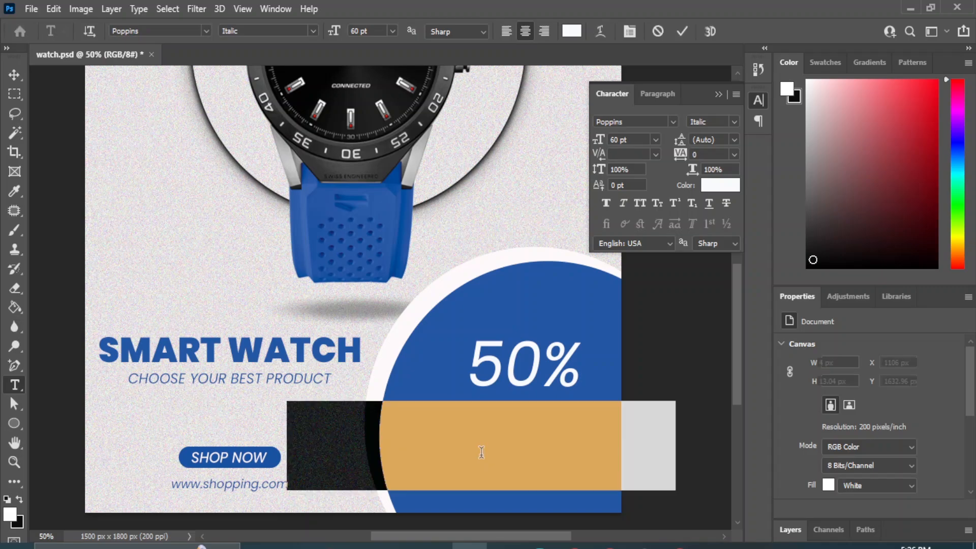
pyautogui.write('off')
pyautogui.click(14, 75)
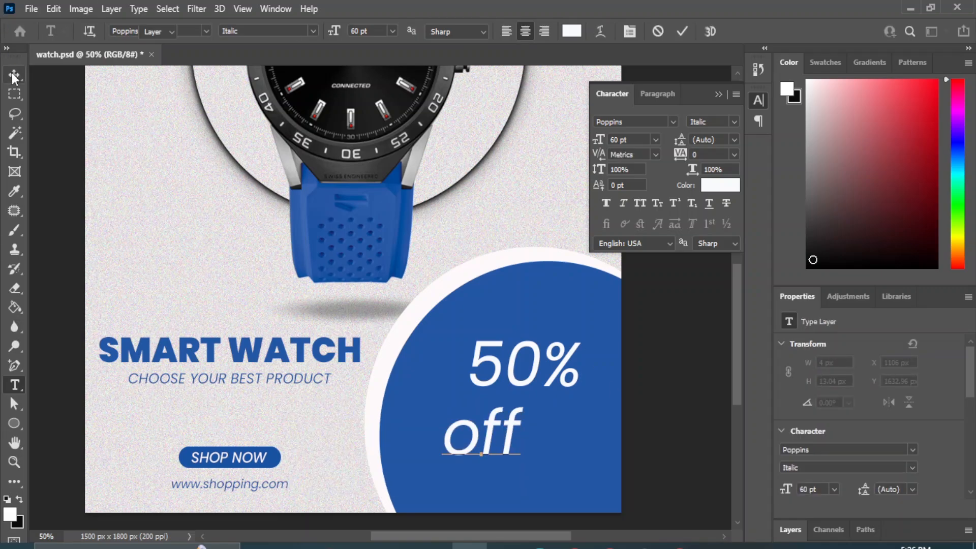
pyautogui.click(640, 203)
pyautogui.moveTo(481, 437); pyautogui.dragTo(507, 428)
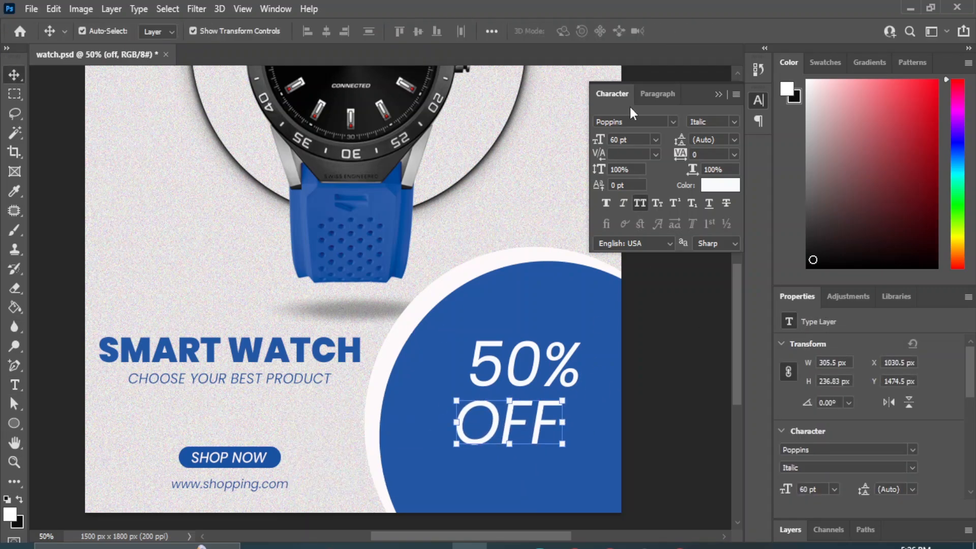
# Set the "OFF" text to 24 pt and move it just beneath "50%", to about X 1138 px, Y 1473 px.
pyautogui.click(656, 140)
pyautogui.click(644, 277)
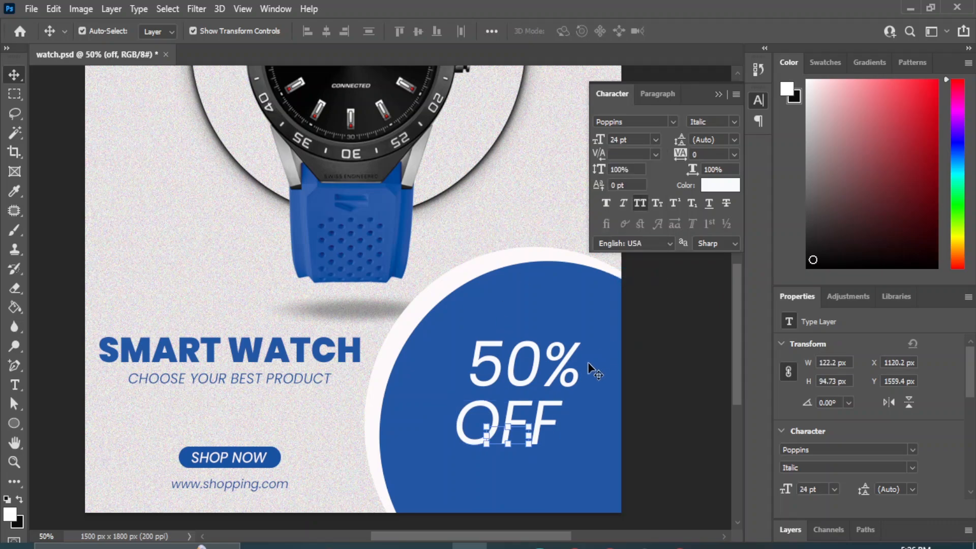
pyautogui.click(672, 435)
pyautogui.moveTo(511, 438); pyautogui.dragTo(518, 405)
# Align the "OFF" and "50%" text layers on their horizontal centres.
pyautogui.click(790, 530)
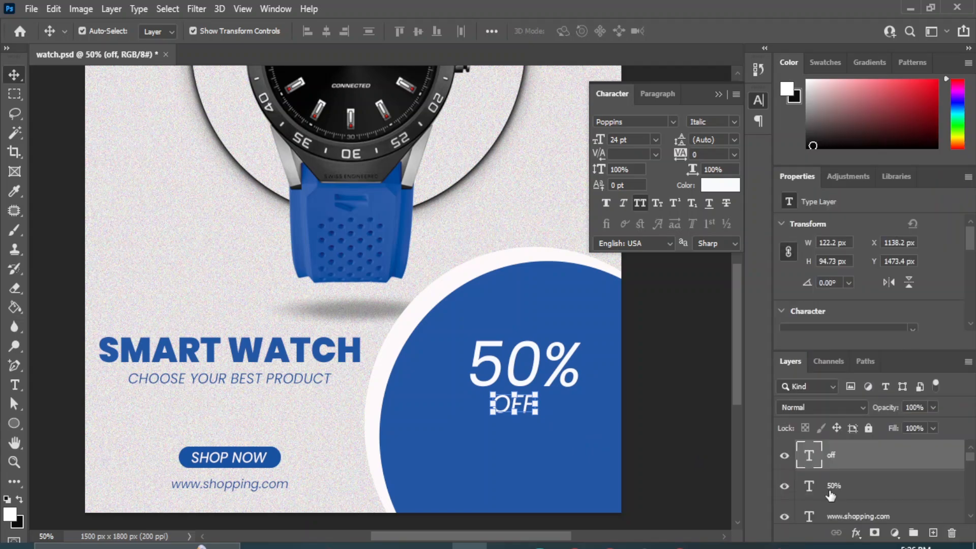
pyautogui.keyDown('shift'); pyautogui.click(851, 491); pyautogui.keyUp('shift')
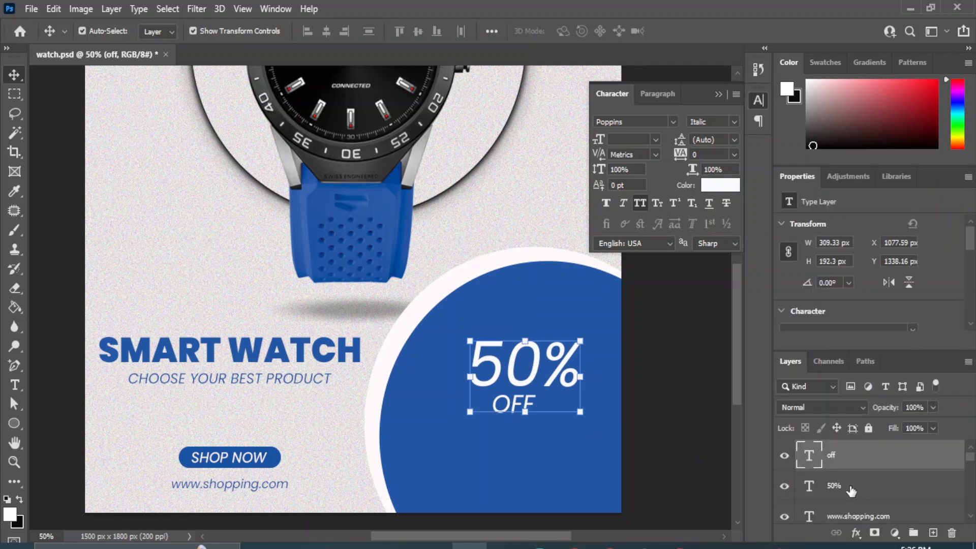
pyautogui.click(326, 32)
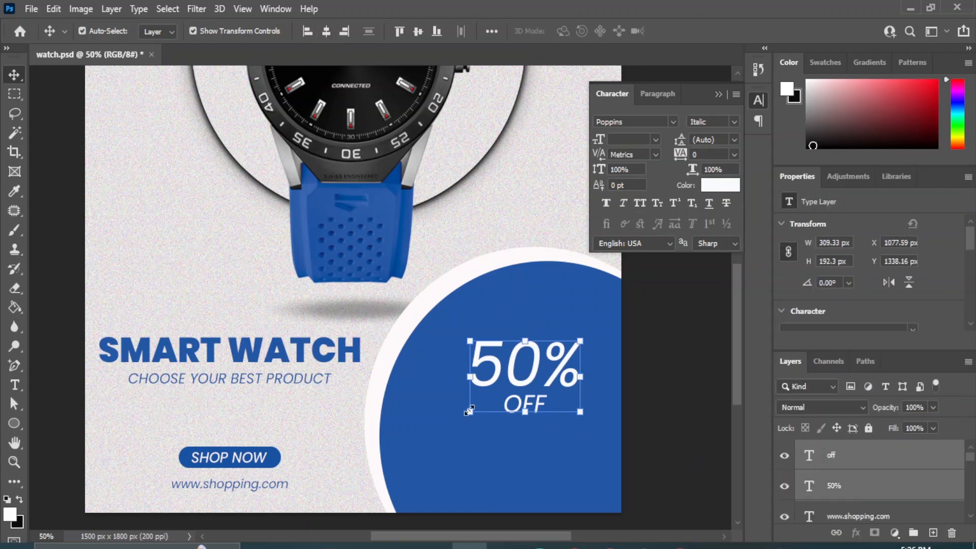
# Scale the "50%" and "OFF" texts up together to about 140% within the blue circle.
pyautogui.moveTo(469, 410); pyautogui.dragTo(438, 431)
pyautogui.moveTo(585, 338); pyautogui.dragTo(593, 329)
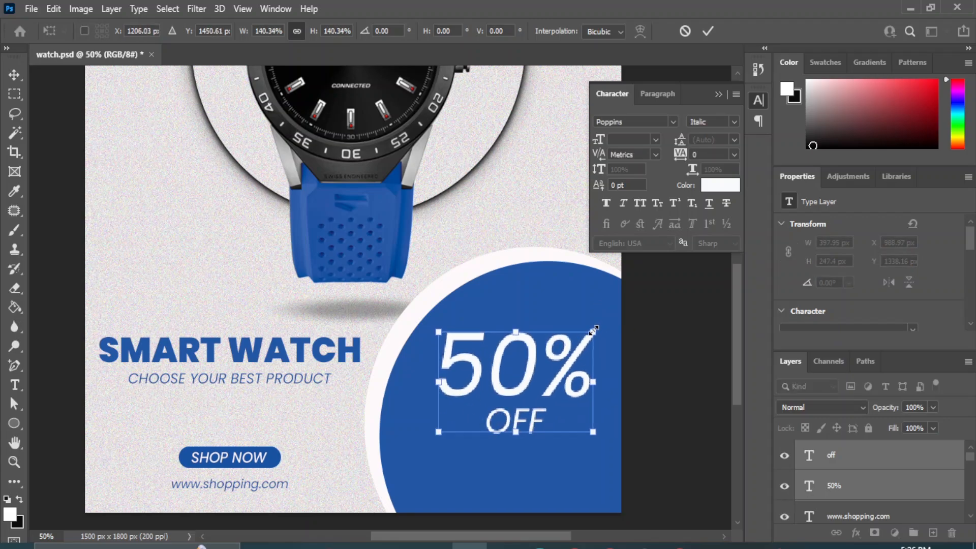
pyautogui.click(683, 405)
pyautogui.click(676, 420)
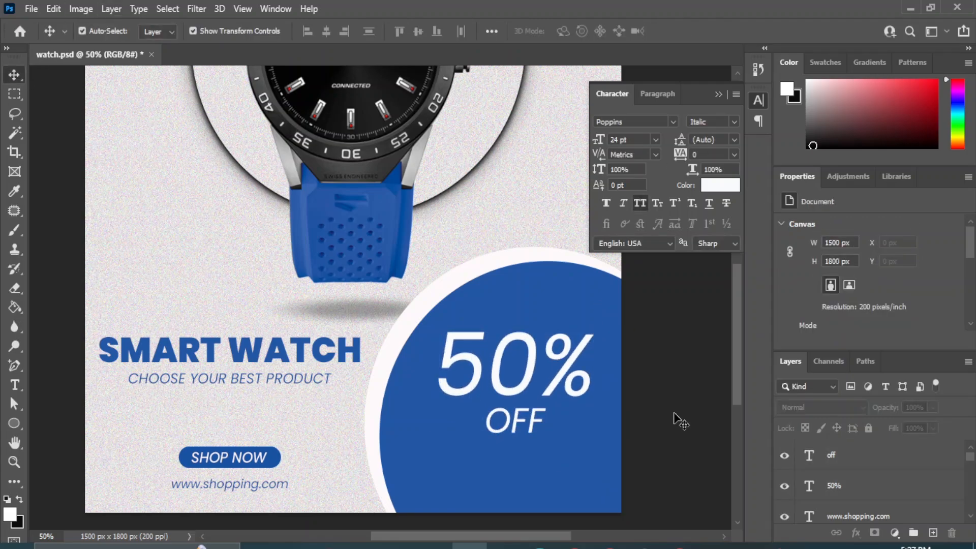
# Draw a small white circle about 12 px wide in the blue circle's lower-left part, at about X 912 px, Y 1687 px.
pyautogui.click(19, 428)
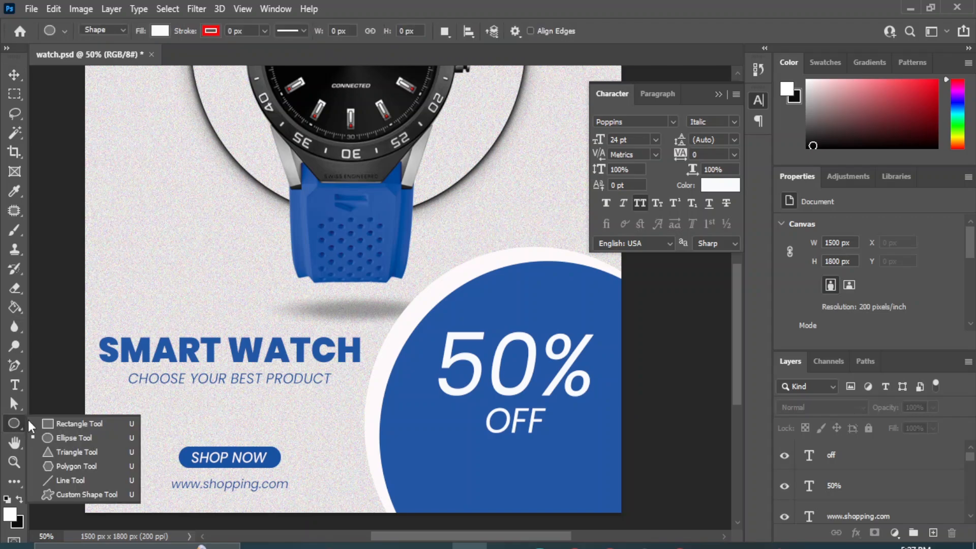
pyautogui.click(67, 440)
pyautogui.moveTo(411, 471); pyautogui.dragTo(415, 474)
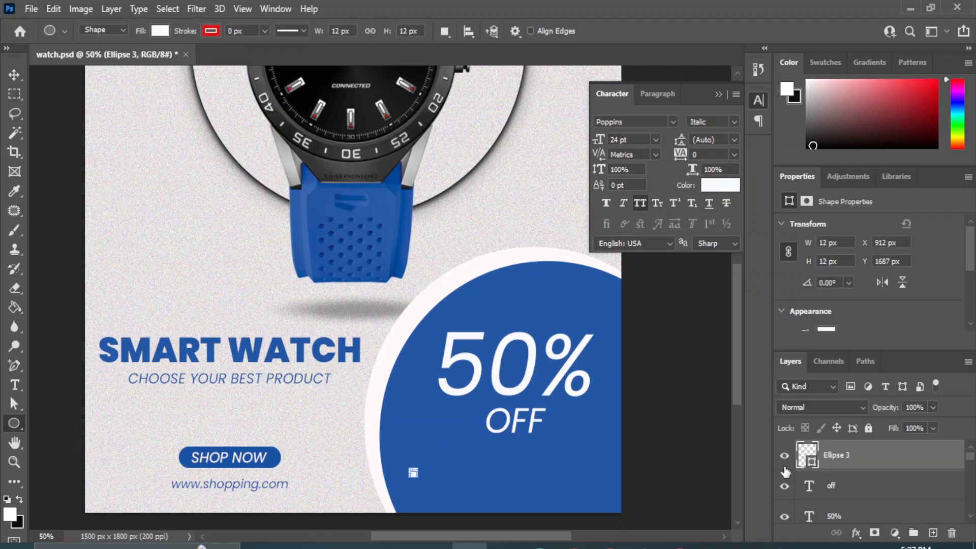
# Duplicate the small white circle three times in a horizontal row, spacing the dots 20 px apart up to X 972 px.
pyautogui.click(8, 77)
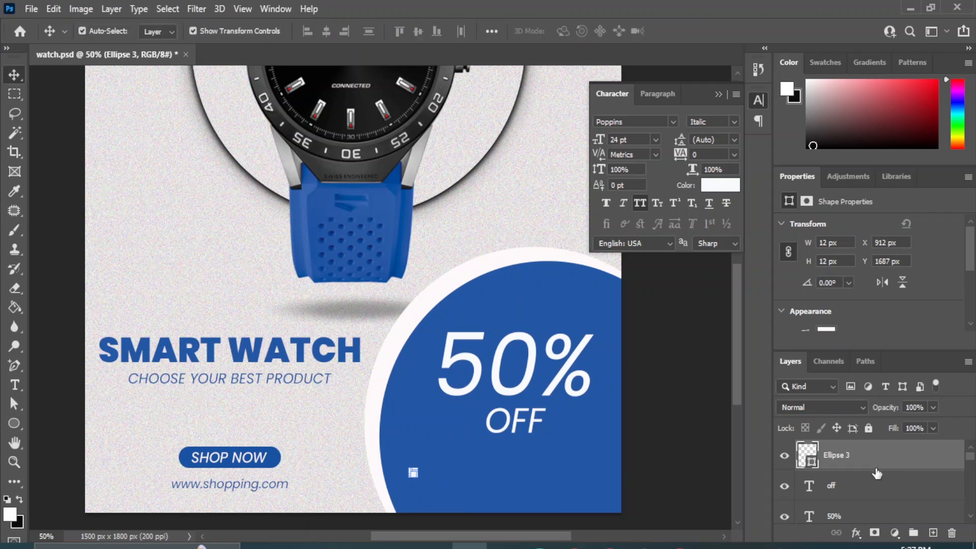
pyautogui.moveTo(878, 473); pyautogui.dragTo(933, 533)
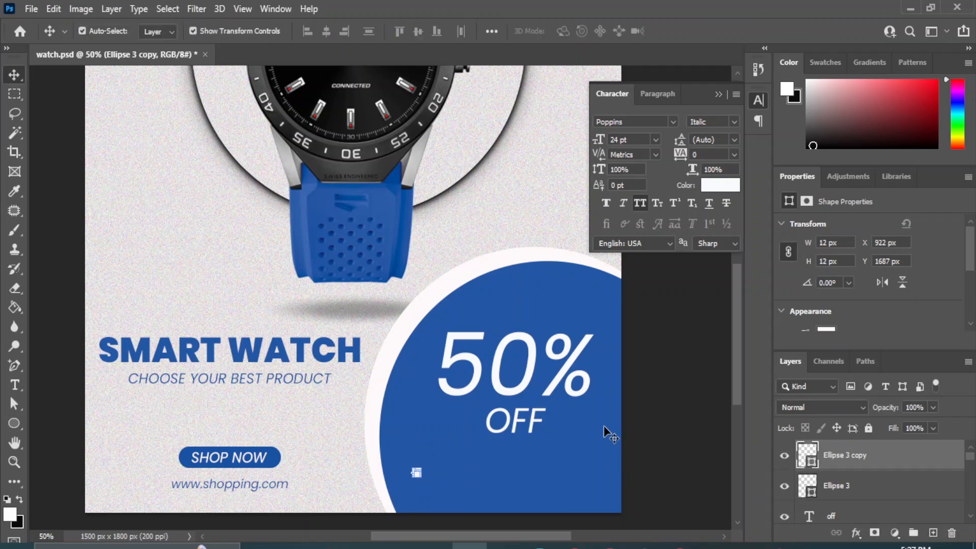
pyautogui.moveTo(886, 464); pyautogui.dragTo(933, 533)
pyautogui.hotkey('shift', 'Right')
pyautogui.hotkey('shift', 'Right')
pyautogui.hotkey('shift', 'Right')
pyautogui.hotkey('shift', 'Right')
pyautogui.press('Delete')
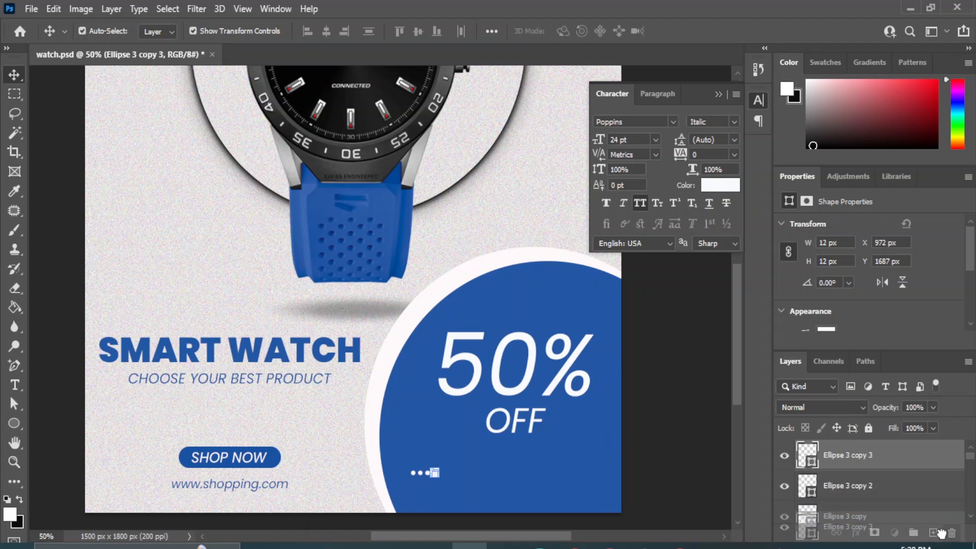
# Add two more dot copies at 20 px spacing, up to X 1012 px, and group all six dots.
pyautogui.moveTo(884, 460); pyautogui.dragTo(933, 533)
pyautogui.hotkey('shift', 'Right')
pyautogui.hotkey('shift', 'Right')
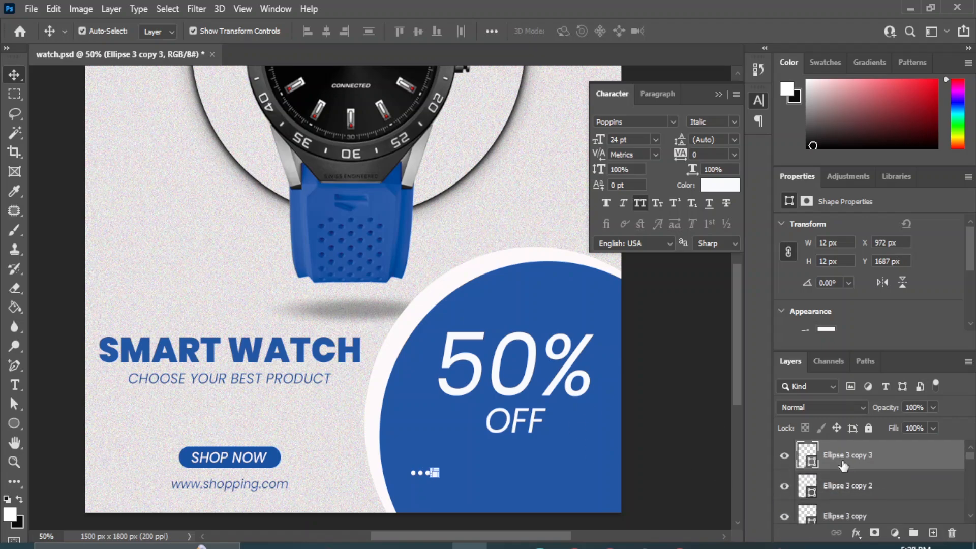
pyautogui.moveTo(927, 461); pyautogui.dragTo(933, 533)
pyautogui.hotkey('shift', 'Right')
pyautogui.hotkey('shift', 'Right')
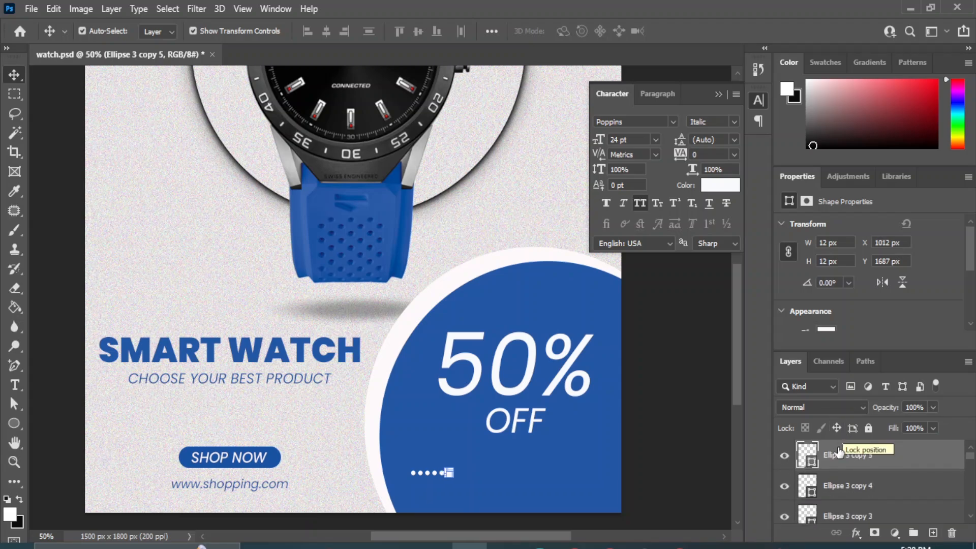
pyautogui.scroll(-3, 883, 483)
pyautogui.keyDown('shift'); pyautogui.click(845, 461); pyautogui.keyUp('shift')
pyautogui.hotkey('ctrl', 'g')
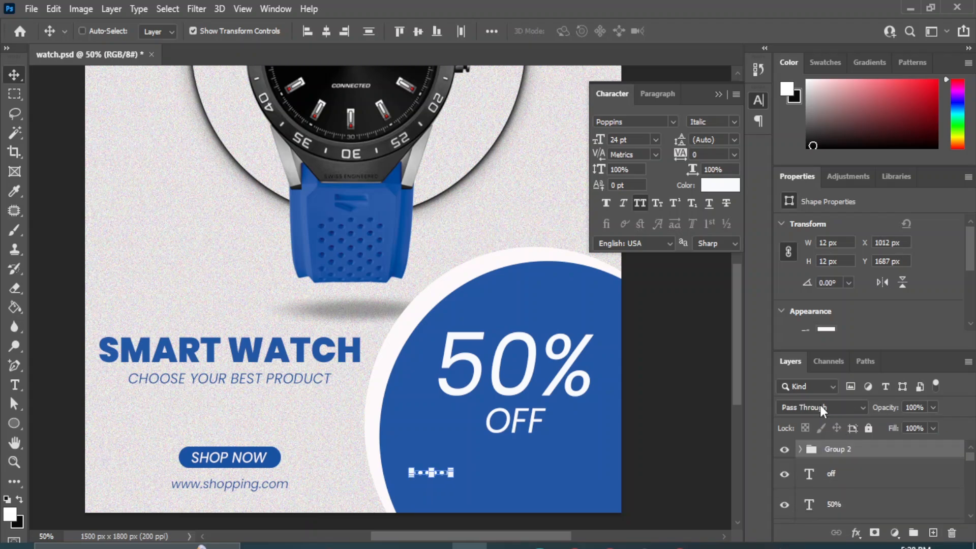
# Duplicate the grouped dot row four times downwards at 20 px spacing to form a five-row grid.
pyautogui.hotkey('ctrl', 'j')
pyautogui.hotkey('ctrl', 'j')
pyautogui.hotkey('shift', 'Down')
pyautogui.hotkey('shift', 'Down')
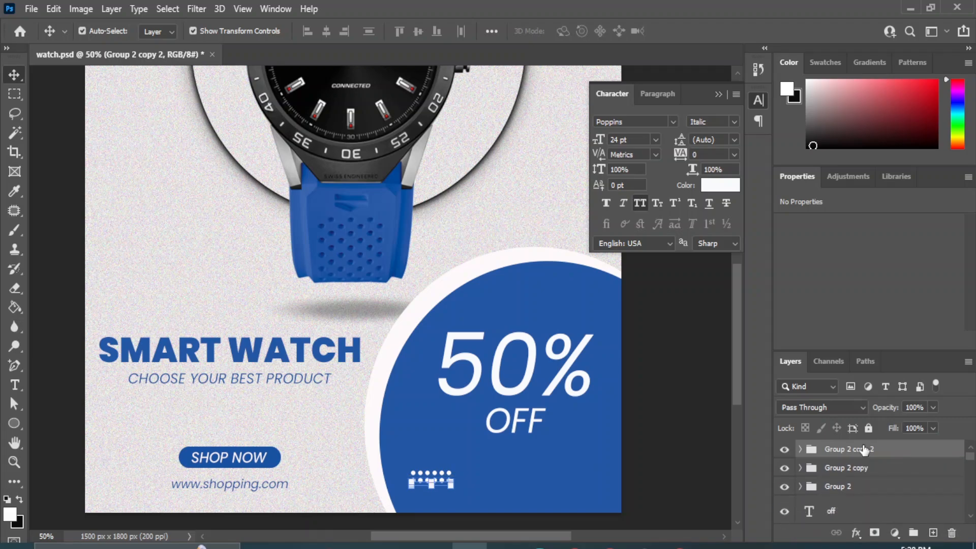
pyautogui.hotkey('ctrl', 'j')
pyautogui.hotkey('shift', 'Down')
pyautogui.hotkey('shift', 'Down')
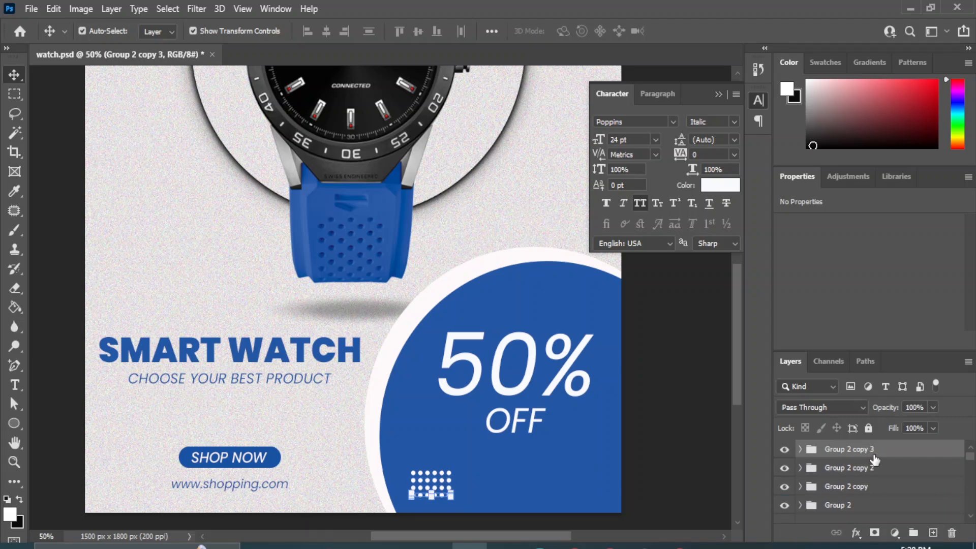
pyautogui.hotkey('ctrl', 'j')
pyautogui.hotkey('shift', 'Down')
pyautogui.hotkey('shift', 'Down')
# Group the five dot rows into a single dot grid group.
pyautogui.scroll(-2, 859, 507)
pyautogui.keyDown('shift'); pyautogui.click(862, 480); pyautogui.keyUp('shift')
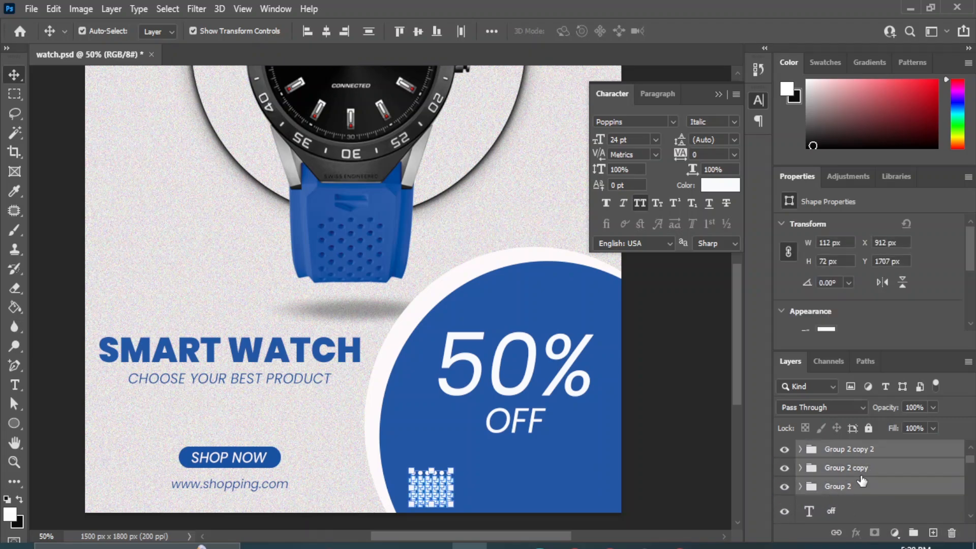
pyautogui.hotkey('ctrl', 'g')
pyautogui.click(433, 489)
pyautogui.click(678, 444)
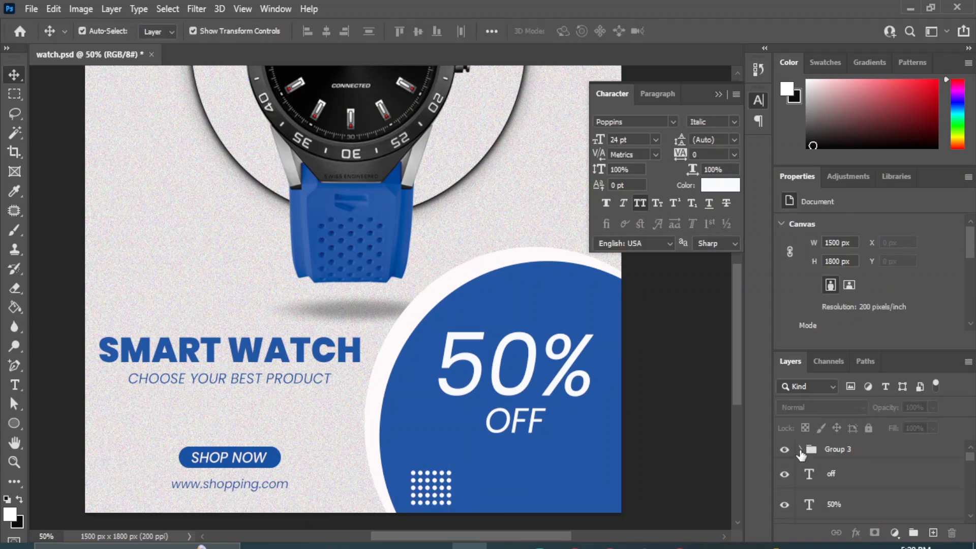
# Move the dot grid group to the right and slightly up, beneath the "OFF" text.
pyautogui.click(841, 452)
pyautogui.hotkey('shift', 'Right')
pyautogui.hotkey('shift', 'Right')
pyautogui.hotkey('shift', 'Right')
pyautogui.hotkey('shift', 'Right')
pyautogui.hotkey('shift', 'Right')
pyautogui.hotkey('shift', 'Right')
pyautogui.hotkey('shift', 'Right')
pyautogui.hotkey('shift', 'Right')
pyautogui.hotkey('shift', 'Right')
pyautogui.hotkey('shift', 'Right')
pyautogui.hotkey('shift', 'Right')
pyautogui.hotkey('shift', 'Right')
pyautogui.hotkey('shift', 'Right')
pyautogui.hotkey('shift', 'Right')
pyautogui.hotkey('shift', 'Right')
pyautogui.hotkey('shift', 'Right')
pyautogui.hotkey('shift', 'Right')
pyautogui.hotkey('shift', 'Right')
pyautogui.hotkey('shift', 'Right')
pyautogui.hotkey('shift', 'Right')
pyautogui.hotkey('shift', 'Right')
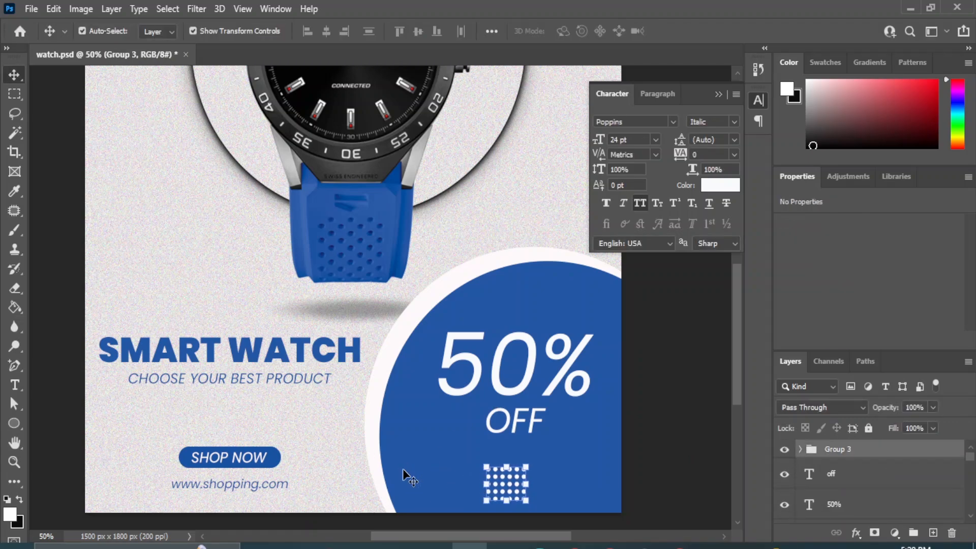
pyautogui.hotkey('shift', 'Up')
pyautogui.hotkey('shift', 'Up')
pyautogui.hotkey('shift', 'Right')
pyautogui.hotkey('shift', 'Right')
pyautogui.hotkey('shift', 'Right')
pyautogui.hotkey('shift', 'Right')
pyautogui.hotkey('shift', 'Right')
pyautogui.hotkey('shift', 'Right')
# Rotate the dot grid group to a slanted angle beneath "OFF" and deselect it.
pyautogui.moveTo(559, 506); pyautogui.dragTo(519, 516)
pyautogui.press('Return')
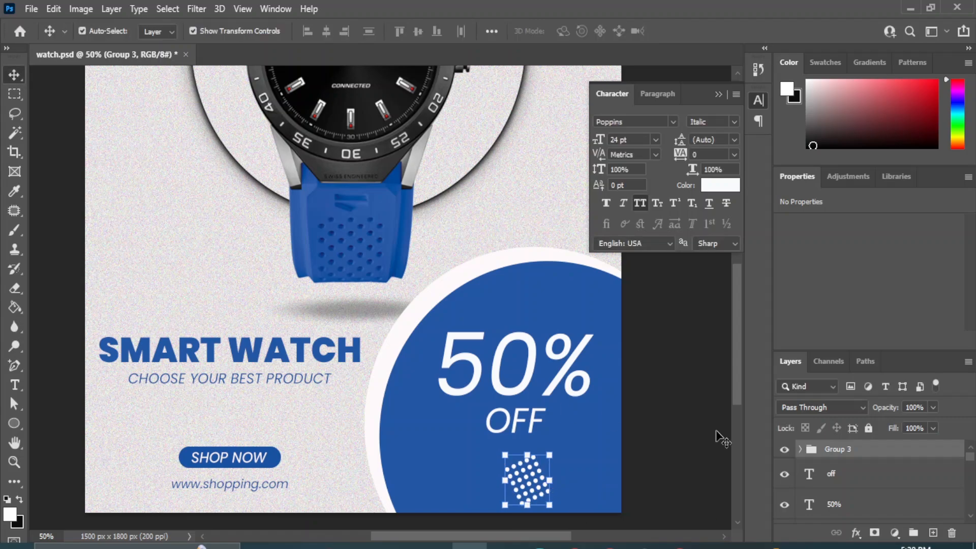
pyautogui.click(714, 431)
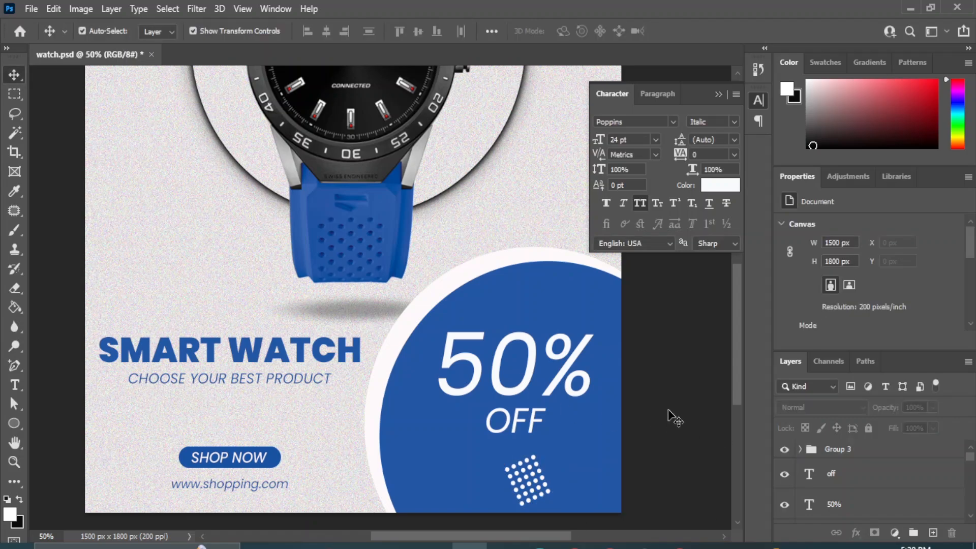
# Draw a circle about 106 px wide near the blue circle's left edge, at about X 882 px, Y 1579 px.
pyautogui.click(17, 425)
pyautogui.click(71, 438)
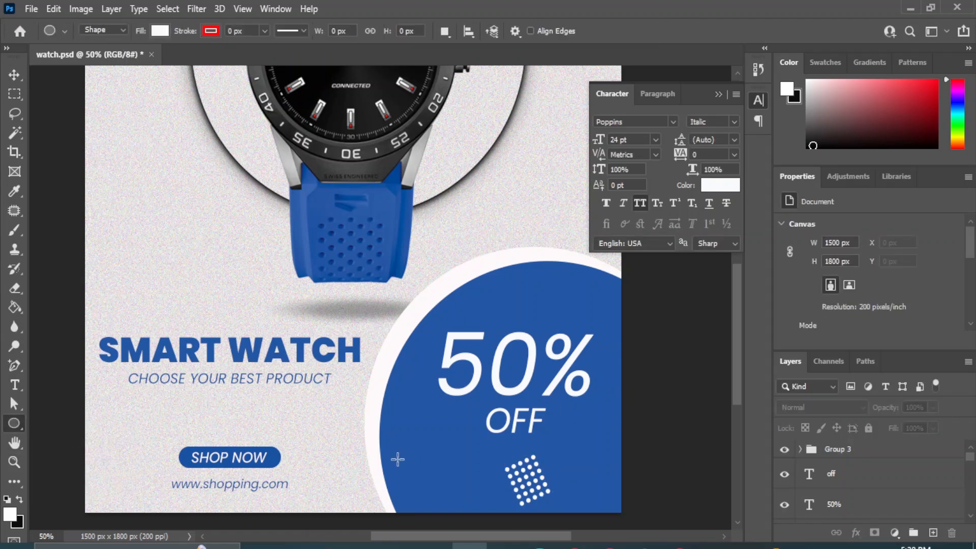
pyautogui.moveTo(401, 431); pyautogui.dragTo(439, 469)
# Give the new circle no fill and a white 3 px stroke.
pyautogui.click(161, 30)
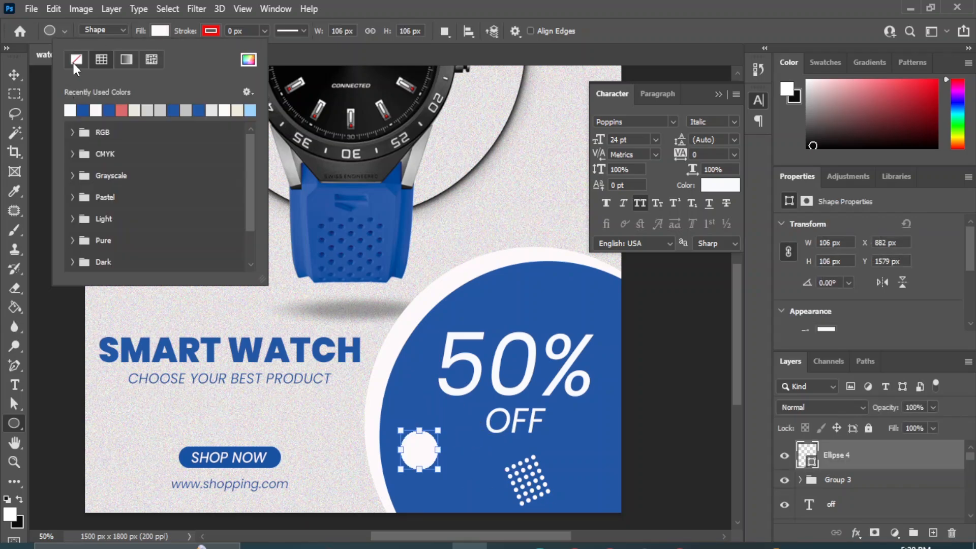
pyautogui.click(77, 59)
pyautogui.click(217, 31)
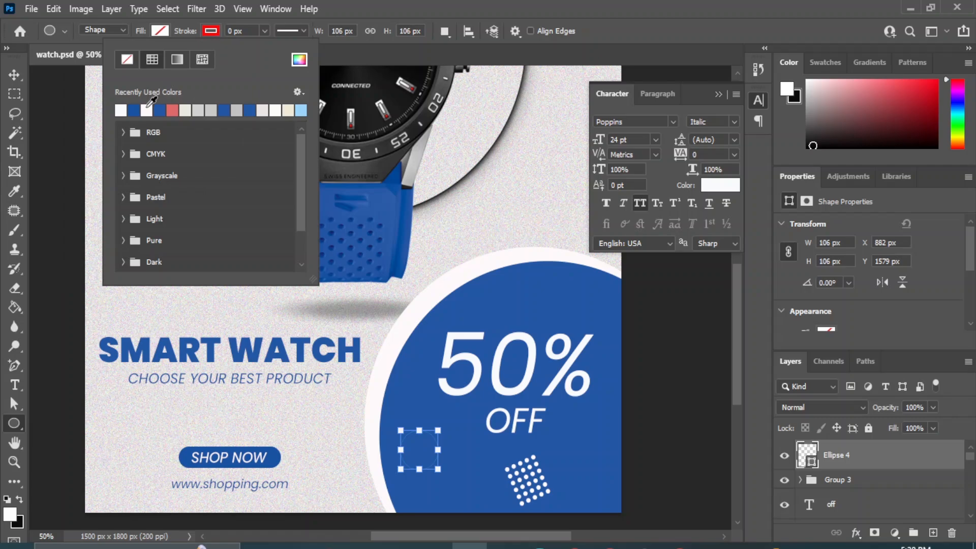
pyautogui.click(265, 28)
pyautogui.click(229, 31)
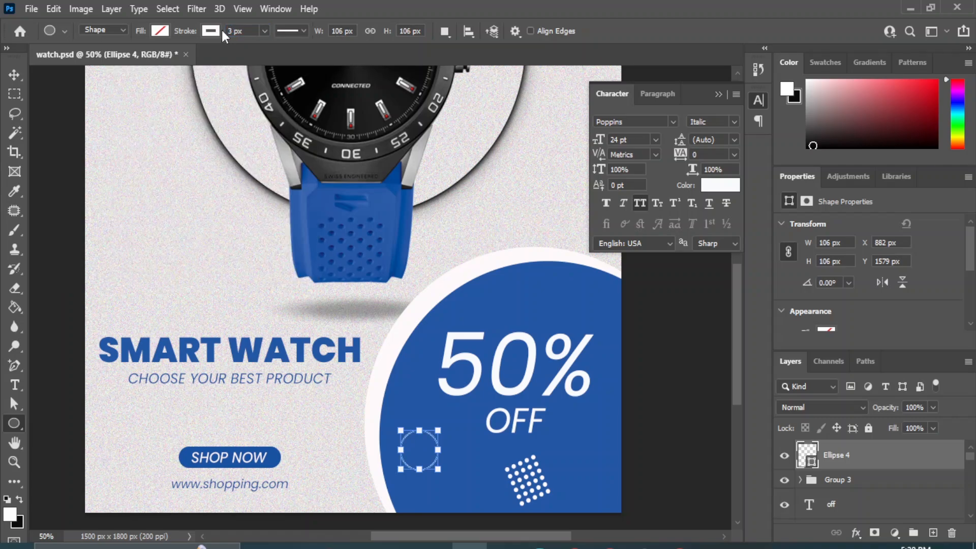
# Duplicate the white ring twice, scaling the copies down to about 86 px and 61 px wide.
pyautogui.click(15, 75)
pyautogui.moveTo(880, 460); pyautogui.dragTo(931, 532)
pyautogui.moveTo(438, 429); pyautogui.dragTo(431, 437)
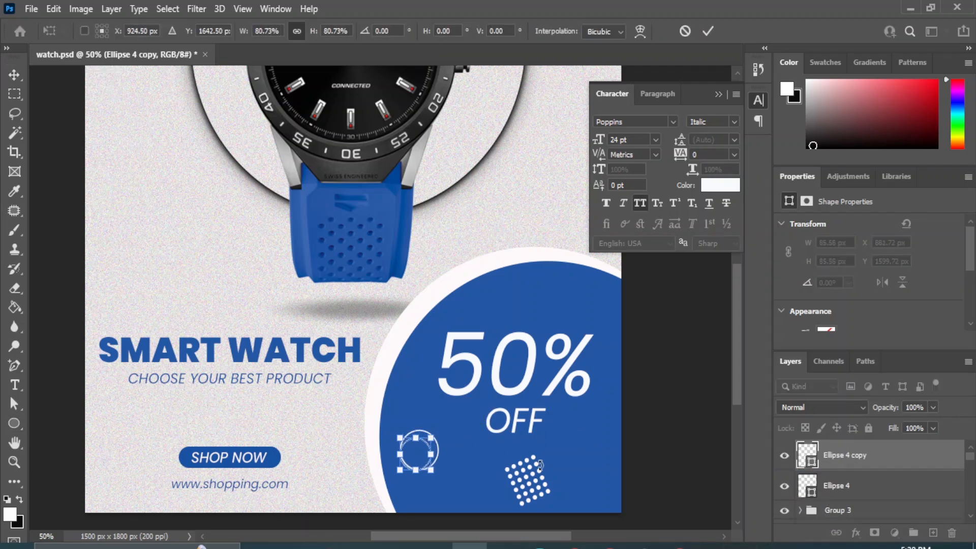
pyautogui.press('Return')
pyautogui.moveTo(859, 455); pyautogui.dragTo(931, 532)
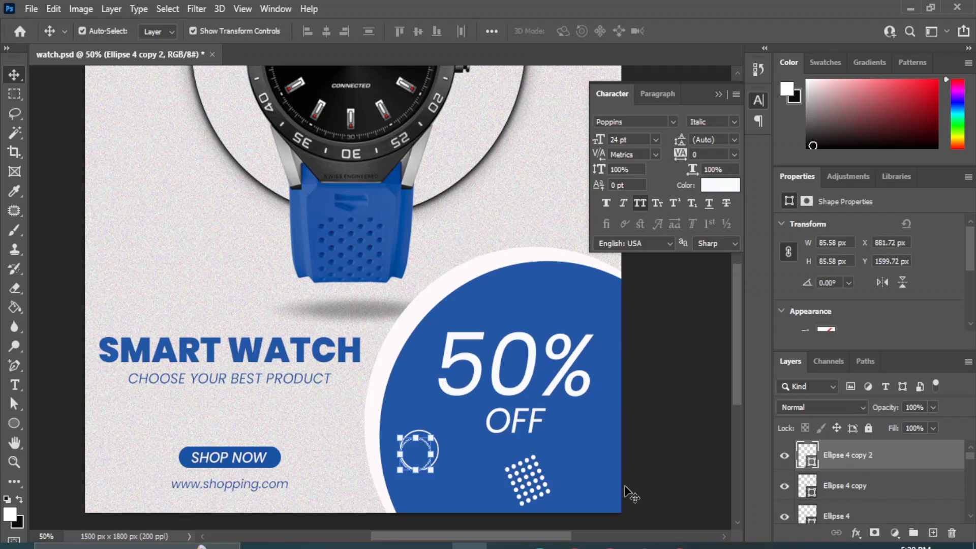
pyautogui.moveTo(429, 433); pyautogui.dragTo(423, 444)
pyautogui.press('Return')
# Align the three white rings on their horizontal and vertical centres.
pyautogui.keyDown('shift'); pyautogui.click(832, 516); pyautogui.keyUp('shift')
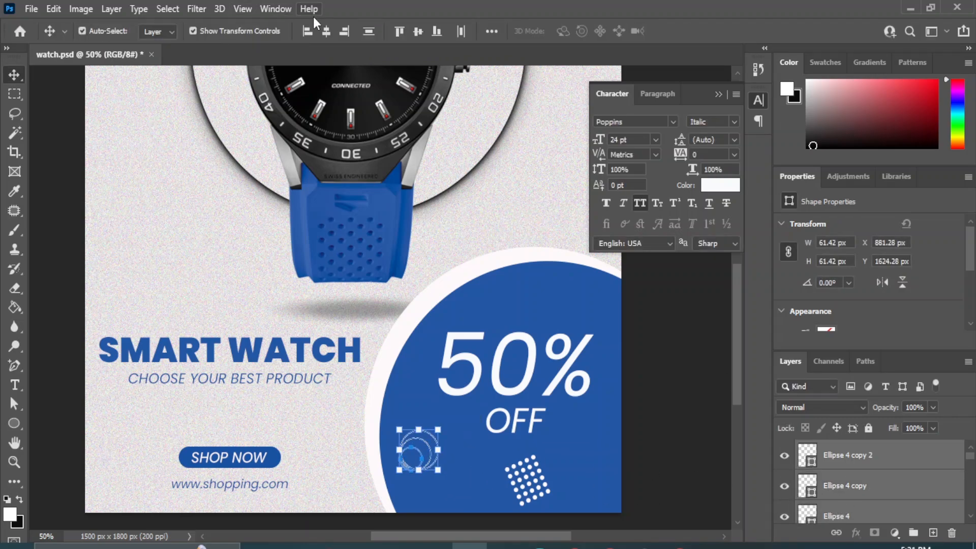
pyautogui.click(327, 31)
pyautogui.click(416, 32)
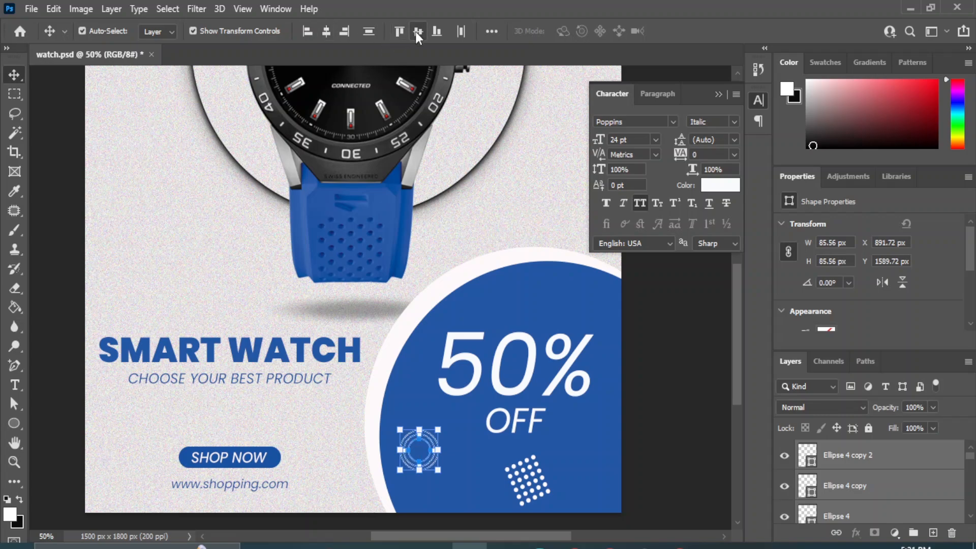
# Move the three concentric rings to about X 922 px, Y 1619 px and group them.
pyautogui.hotkey('shift', 'Down')
pyautogui.hotkey('shift', 'Down')
pyautogui.hotkey('shift', 'Down')
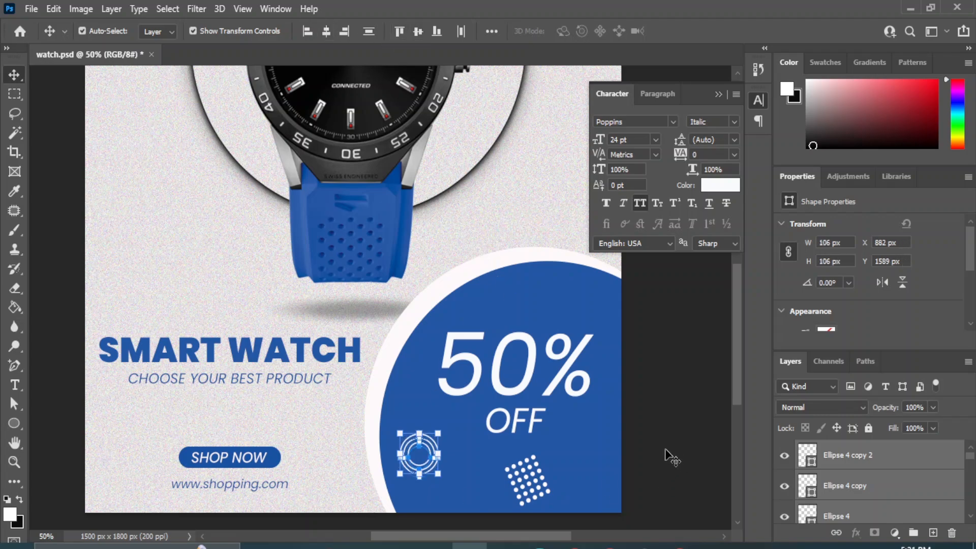
pyautogui.hotkey('shift', 'Right')
pyautogui.hotkey('shift', 'Right')
pyautogui.hotkey('shift', 'Right')
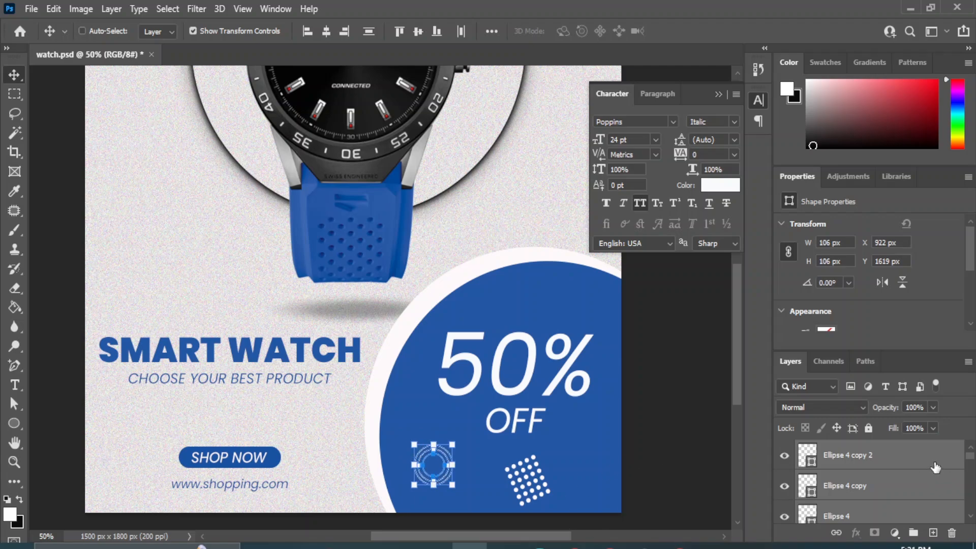
pyautogui.hotkey('ctrl', 'g')
# Duplicate the ring group and place the copy on the grey background near the poster's right edge, beside the watch.
pyautogui.moveTo(433, 450); pyautogui.dragTo(550, 154)
pyautogui.scroll(5, 464, 235)
pyautogui.hscroll(1, 462, 384)
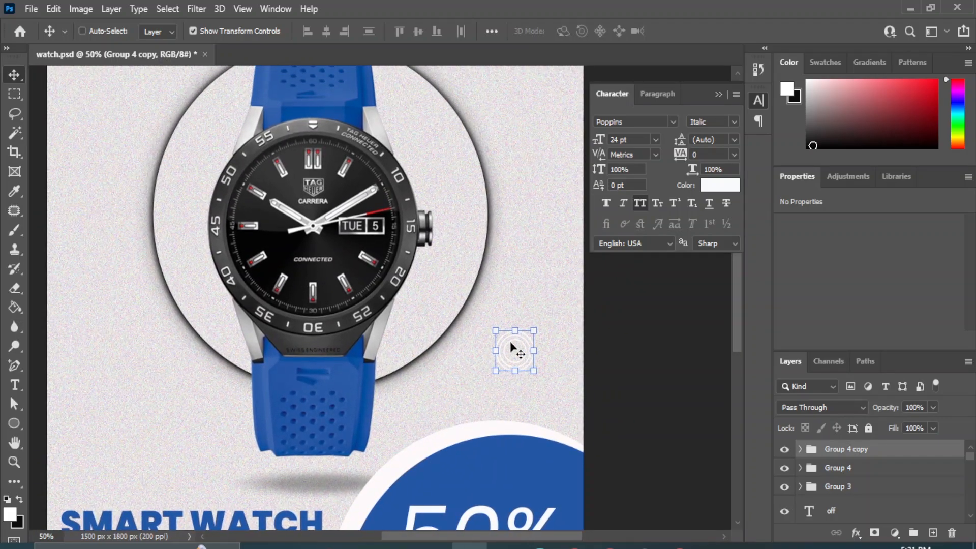
pyautogui.moveTo(511, 346); pyautogui.dragTo(551, 275)
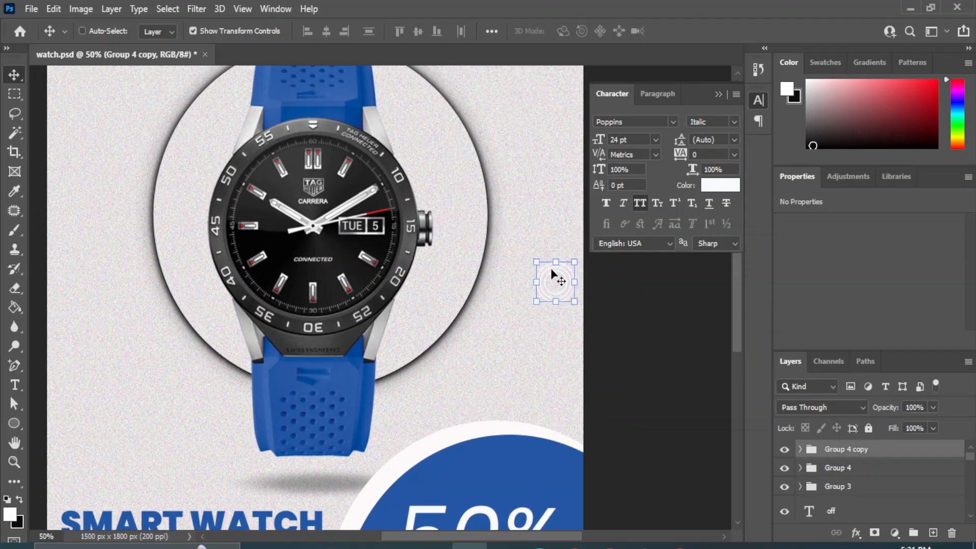
# Change the stroke colour of all three rings in the copied group to the poster's blue.
pyautogui.click(800, 450)
pyautogui.click(844, 476)
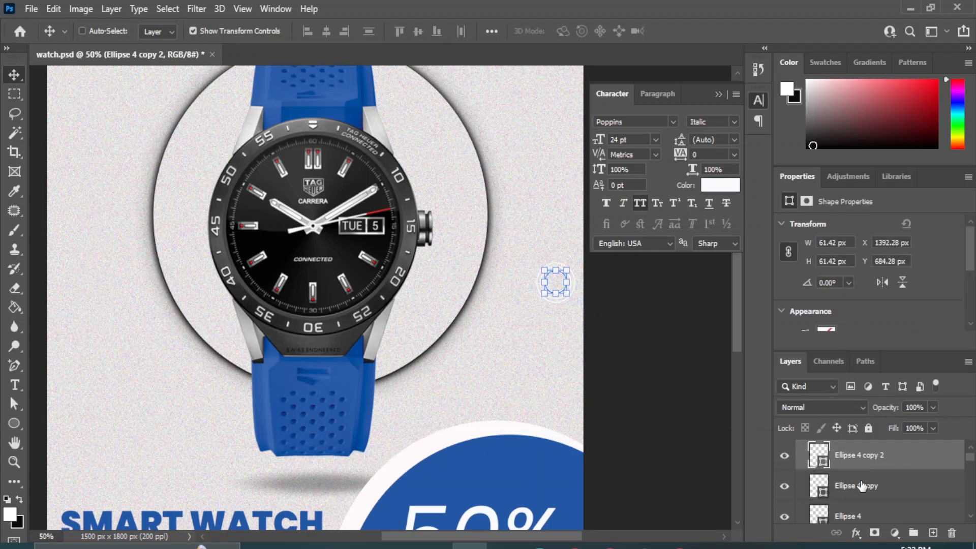
pyautogui.keyDown('shift'); pyautogui.click(845, 518); pyautogui.keyUp('shift')
pyautogui.scroll(-2, 873, 284)
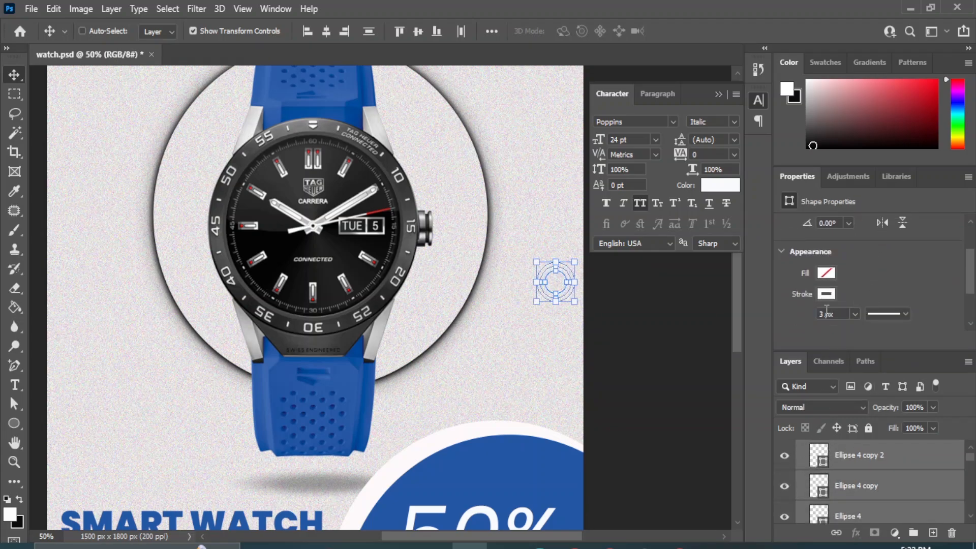
pyautogui.click(827, 293)
pyautogui.click(806, 367)
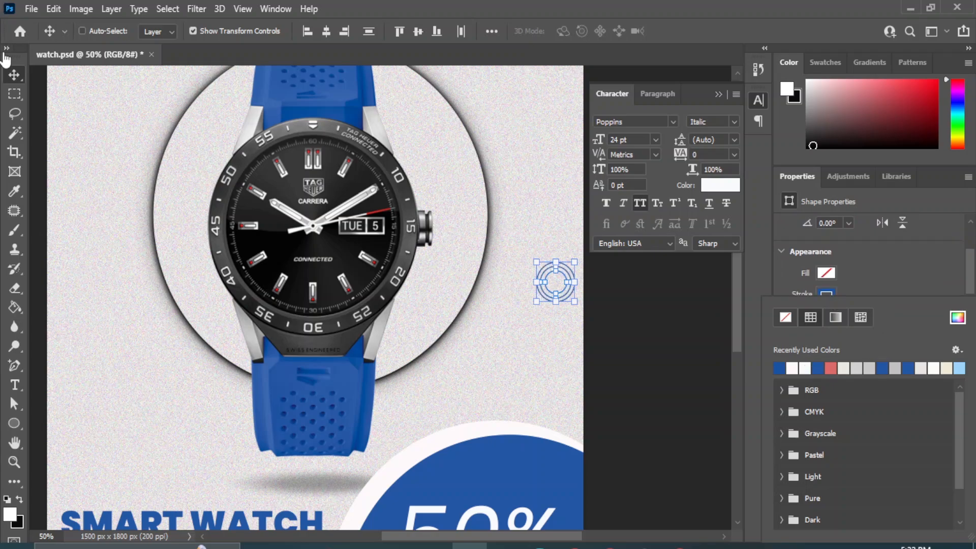
pyautogui.click(14, 74)
pyautogui.scroll(1, 904, 484)
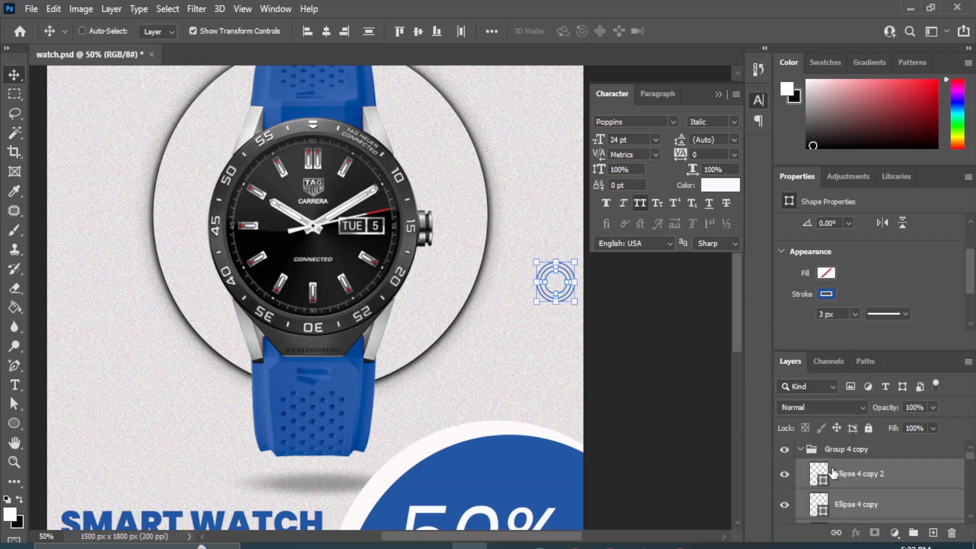
# Duplicate the blue ring group, move the copy partly over the poster's left edge and enlarge it.
pyautogui.click(802, 451)
pyautogui.hotkey('ctrl', 'j')
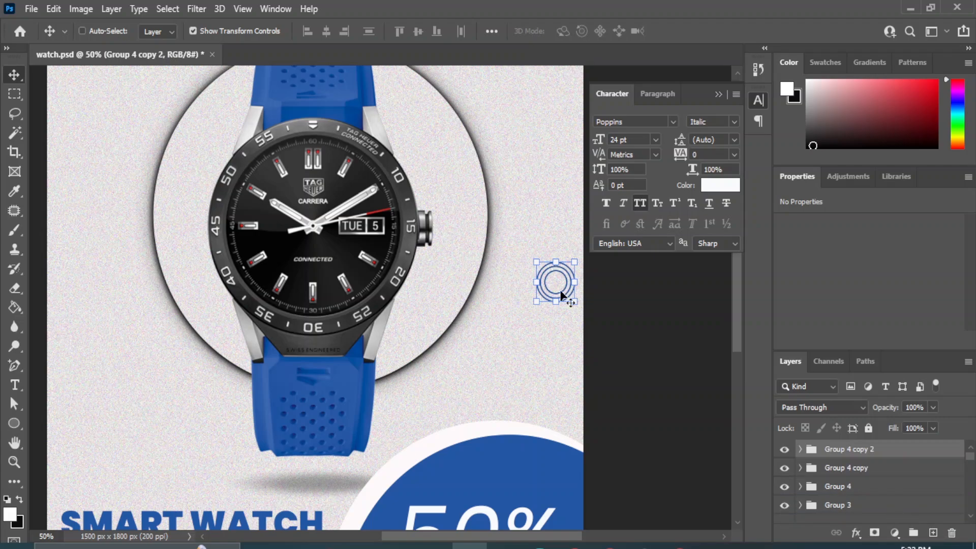
pyautogui.moveTo(549, 278); pyautogui.dragTo(60, 240)
pyautogui.press('Return')
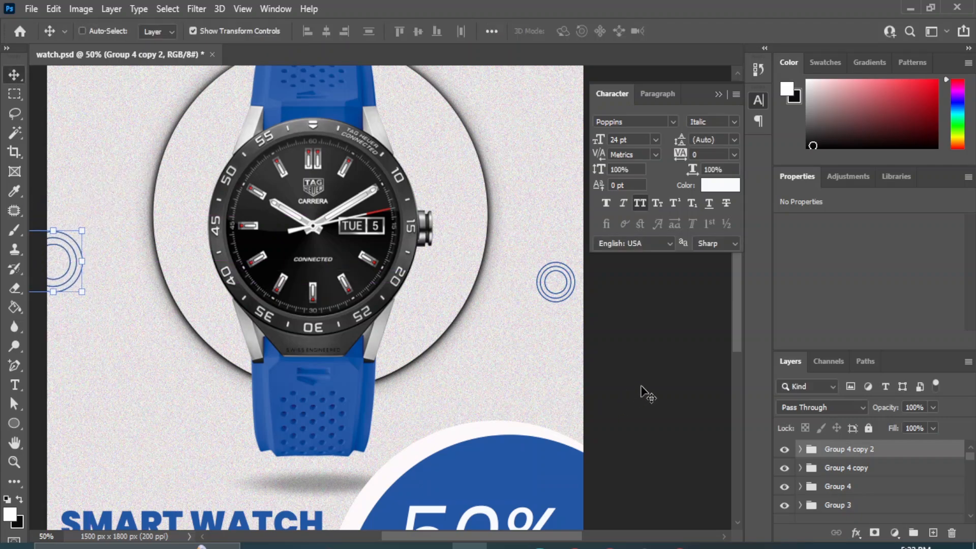
# Duplicate the blue ring group beside the watch, scale the copy to about 53%, and place it above the SMART WATCH title.
pyautogui.hotkey('ctrl', '-')
pyautogui.moveTo(338, 332); pyautogui.dragTo(334, 315)
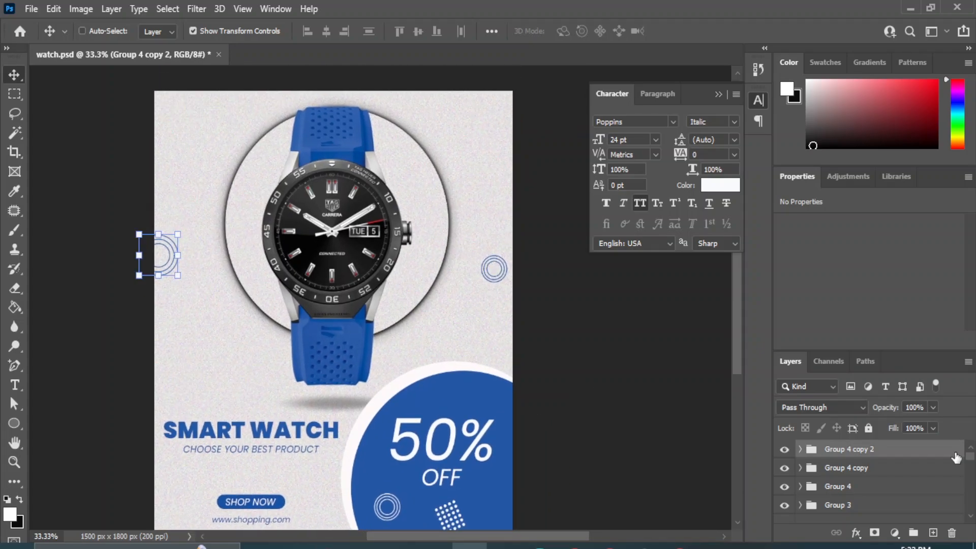
pyautogui.click(873, 469)
pyautogui.hotkey('ctrl', 'j')
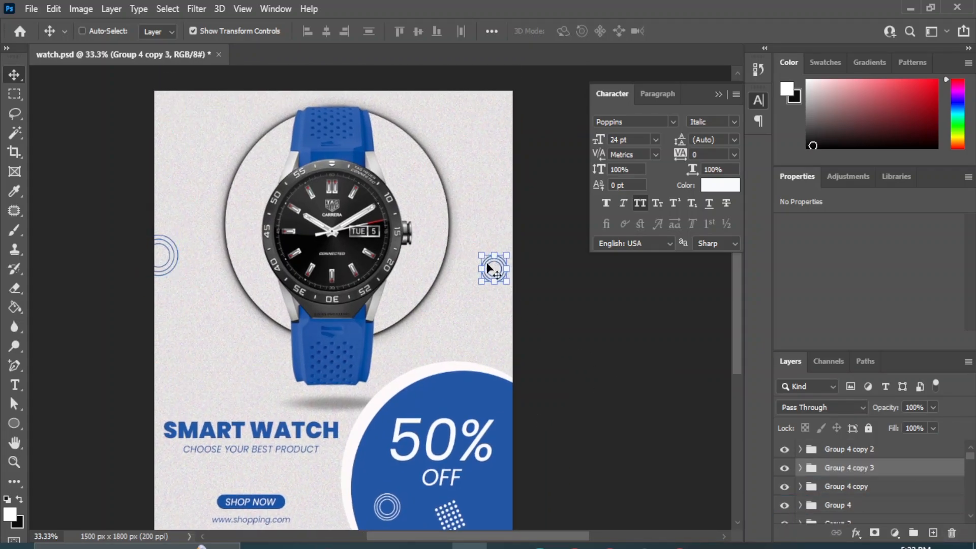
pyautogui.hotkey('ctrl', 't')
pyautogui.hotkey('ctrl', 'z')
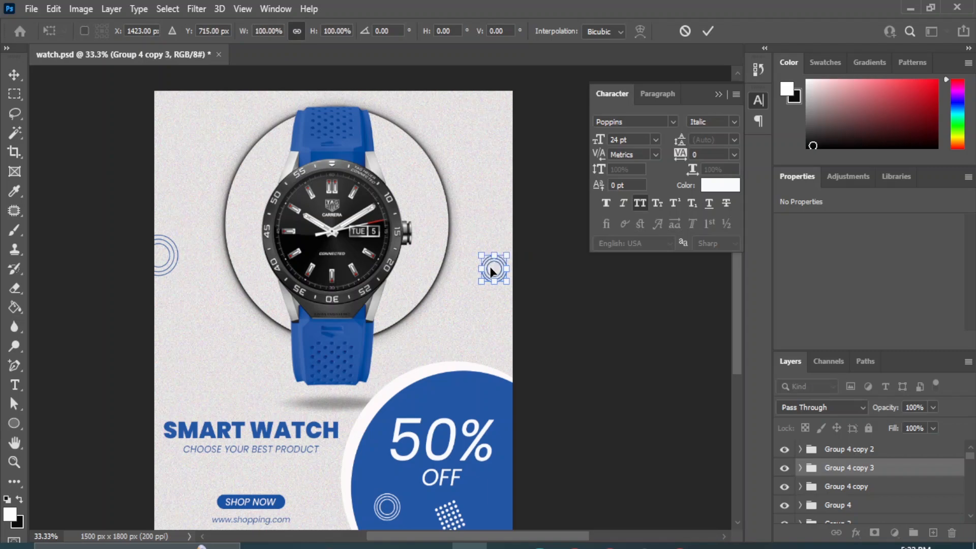
pyautogui.click(14, 75)
pyautogui.moveTo(507, 261); pyautogui.dragTo(220, 363)
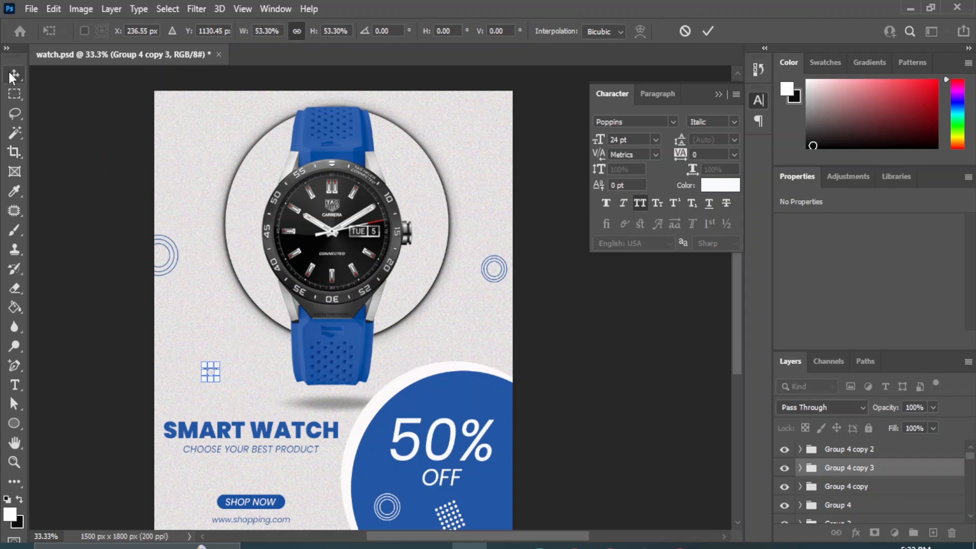
pyautogui.press('Return')
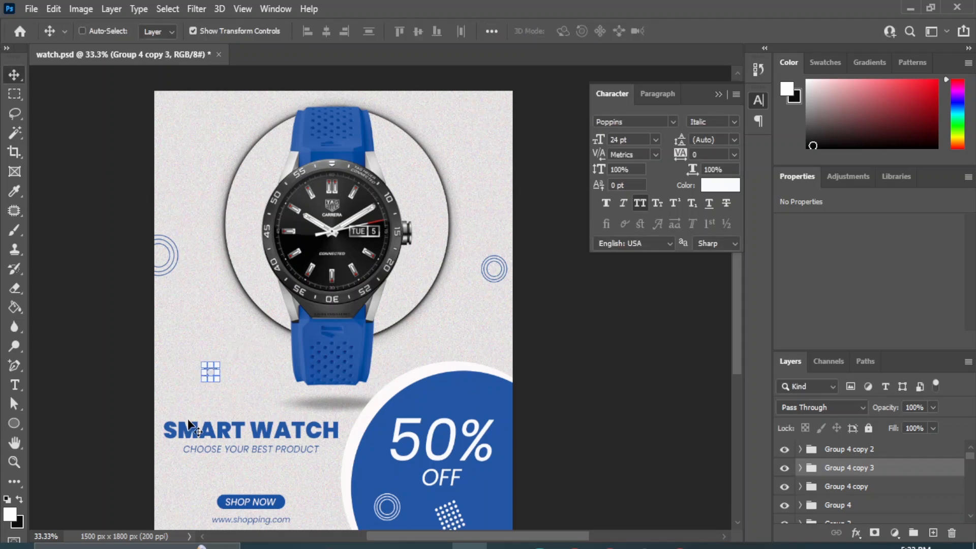
# Draw a triangle about 60 x 52 px on the grey background, above the smallest ring group, with its corners rounded to 15 px.
pyautogui.click(14, 423)
pyautogui.click(65, 453)
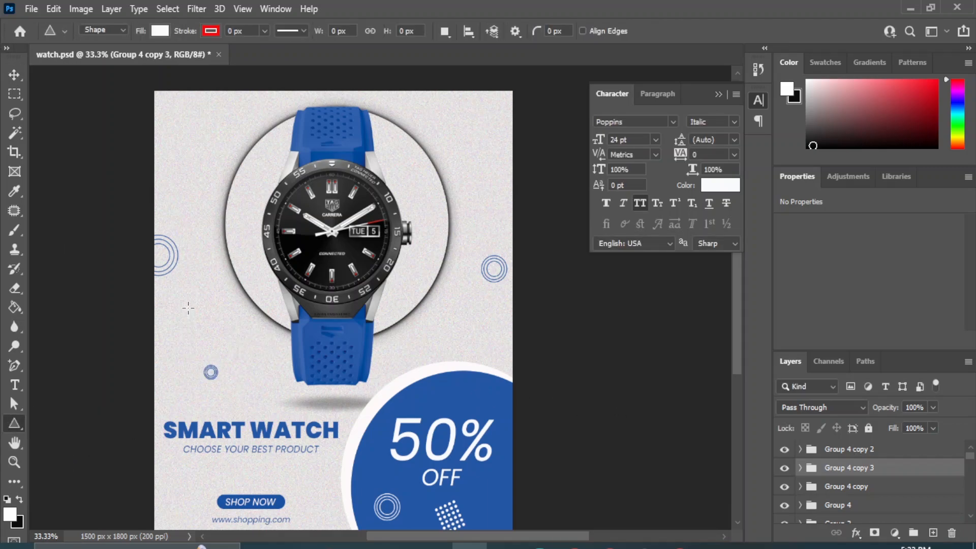
pyautogui.moveTo(188, 307); pyautogui.dragTo(200, 317)
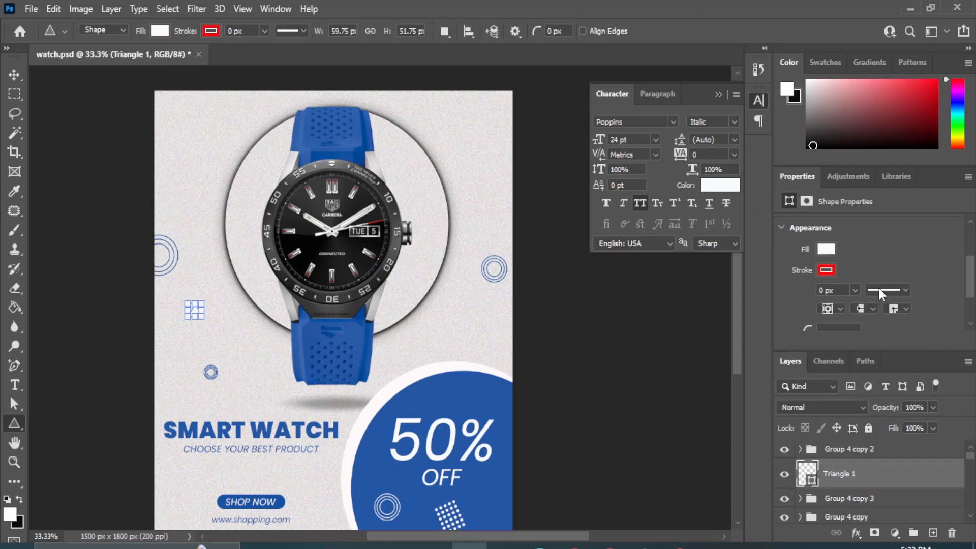
pyautogui.scroll(-2, 879, 290)
pyautogui.moveTo(810, 274); pyautogui.dragTo(822, 273)
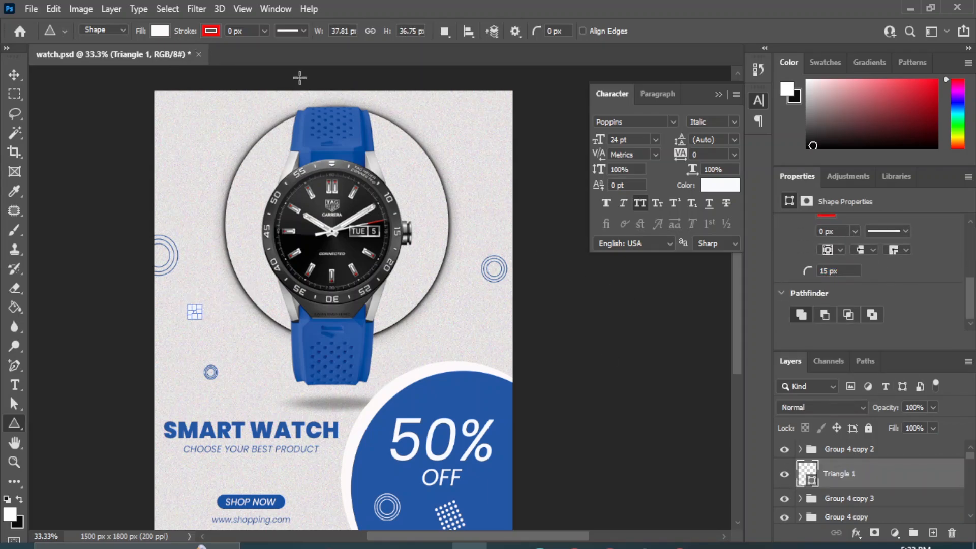
# Set the triangle's stroke colour to the poster's blue and enlarge the shape to about 90 x 82 px.
pyautogui.click(211, 31)
pyautogui.click(160, 110)
pyautogui.press('v')
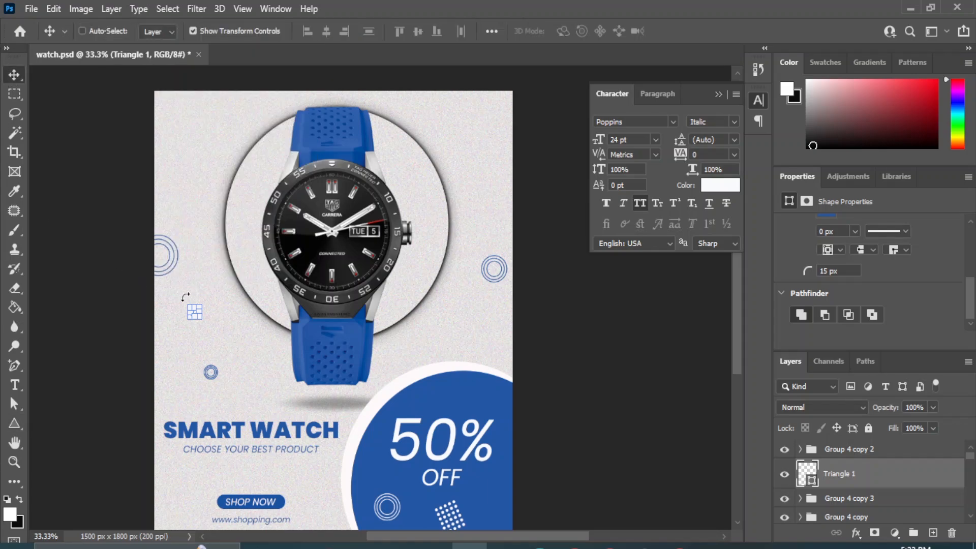
pyautogui.moveTo(199, 320)
pyautogui.mouseDown()
pyautogui.moveTo(215, 332)
pyautogui.moveTo(210, 310)
pyautogui.mouseUp()
pyautogui.click(13, 75)
pyautogui.click(634, 395)
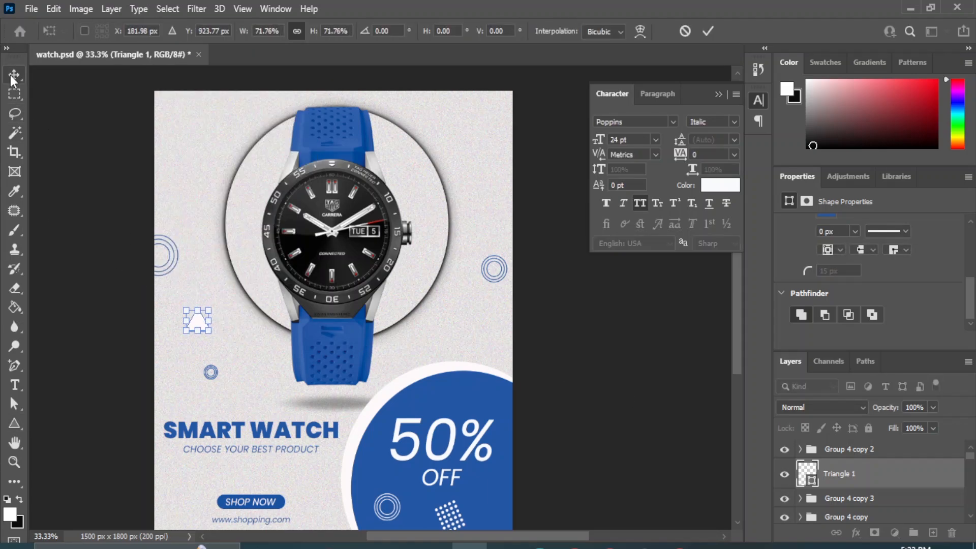
pyautogui.click(14, 76)
# Turn on Auto-Select, duplicate the triangle, move the copy to the poster's upper right area and rotate it to about 107°.
pyautogui.click(82, 31)
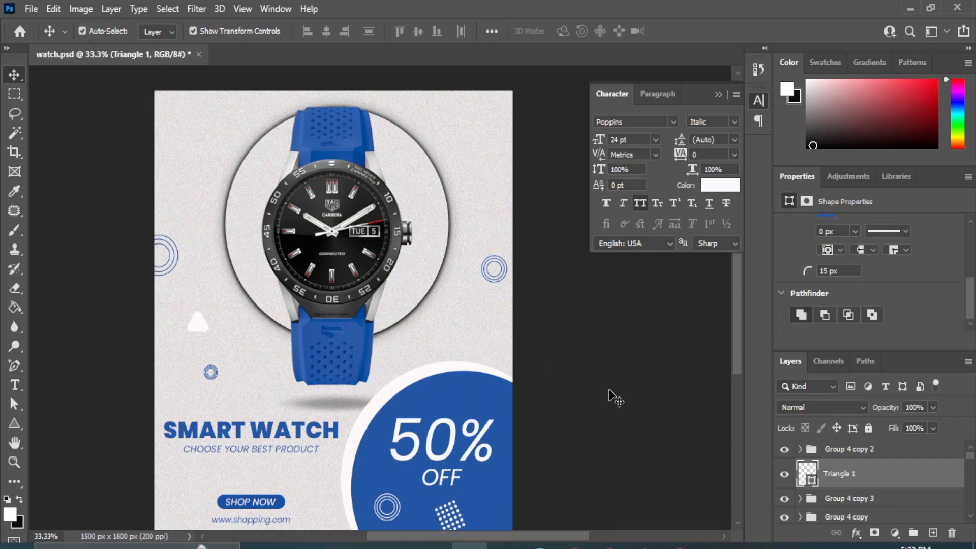
pyautogui.click(610, 396)
pyautogui.click(197, 322)
pyautogui.moveTo(864, 473); pyautogui.dragTo(933, 532)
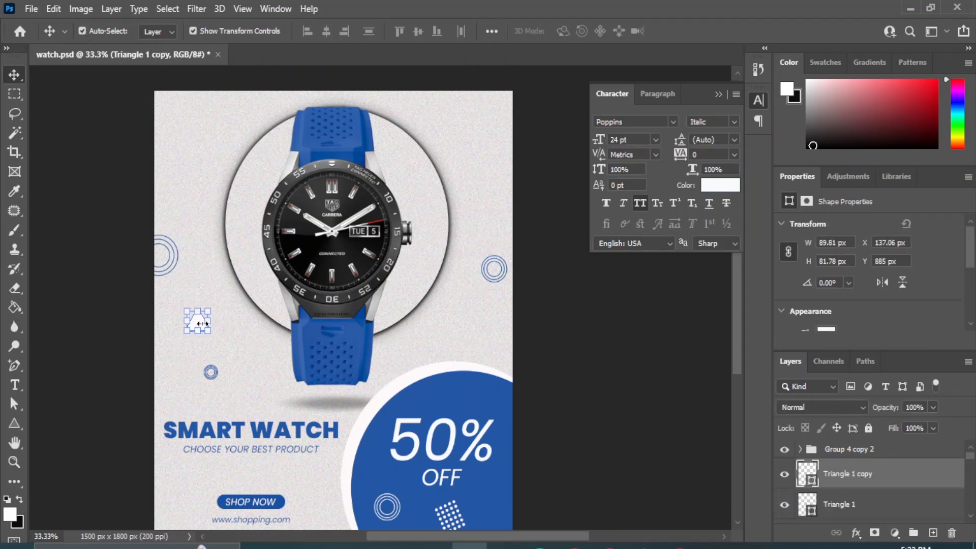
pyautogui.moveTo(197, 326); pyautogui.dragTo(473, 161)
pyautogui.hotkey('ctrl', 't')
pyautogui.press('Return')
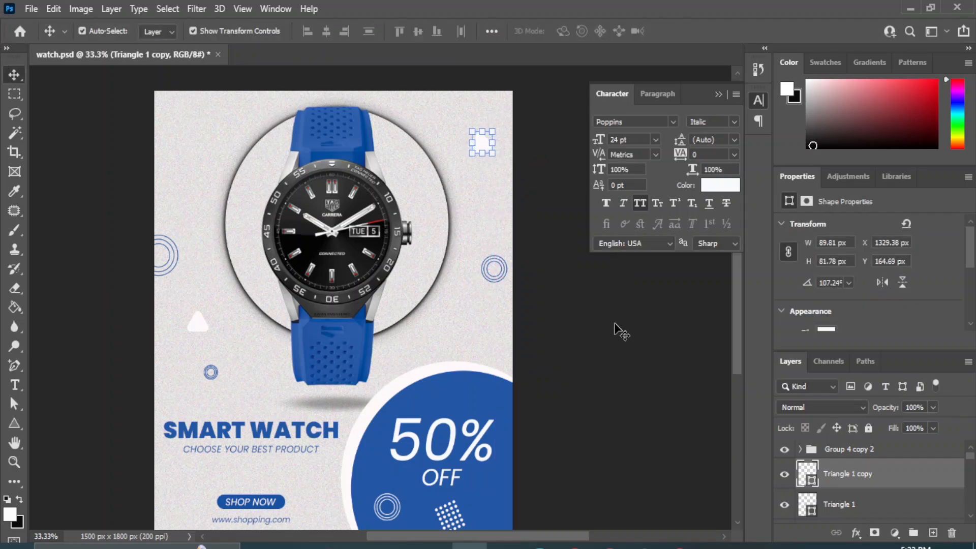
pyautogui.click(653, 417)
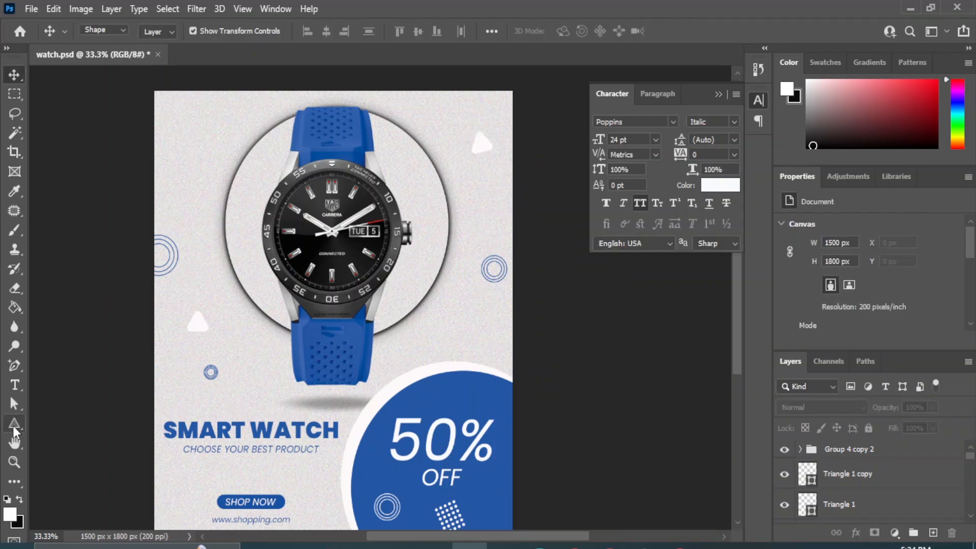
# Draw a small white five-sided polygon about 54 x 52 px in the poster's upper left area.
pyautogui.rightClick(14, 423)
pyautogui.click(61, 464)
pyautogui.moveTo(190, 157); pyautogui.dragTo(197, 165)
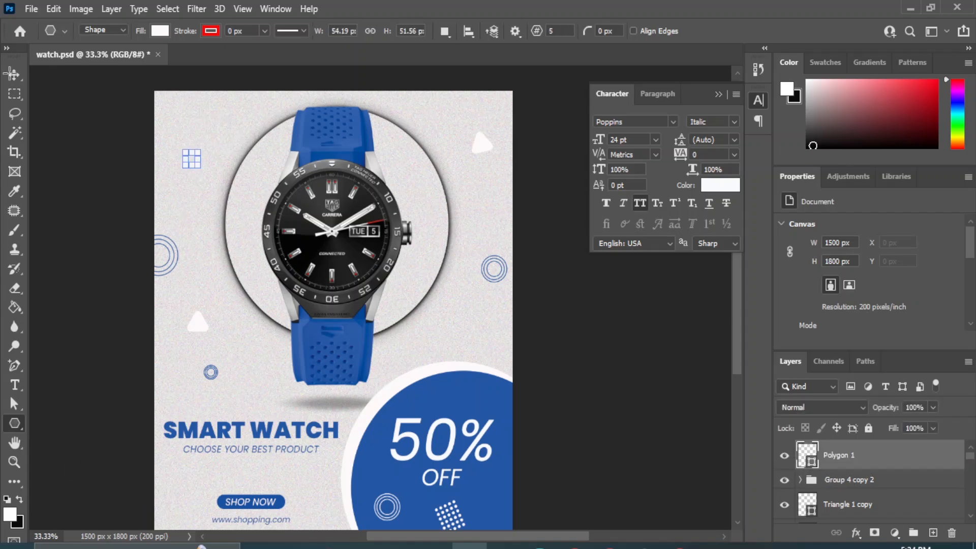
pyautogui.press('v')
pyautogui.click(642, 366)
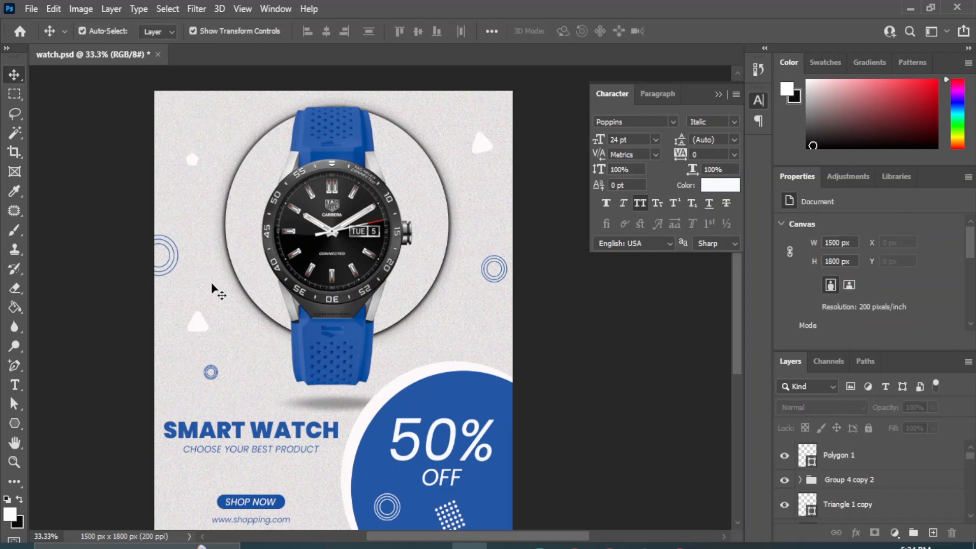
# Draw two short diagonal lines, 1 px thick, at the poster's left edge just above the SMART WATCH title.
pyautogui.rightClick(14, 423)
pyautogui.click(66, 478)
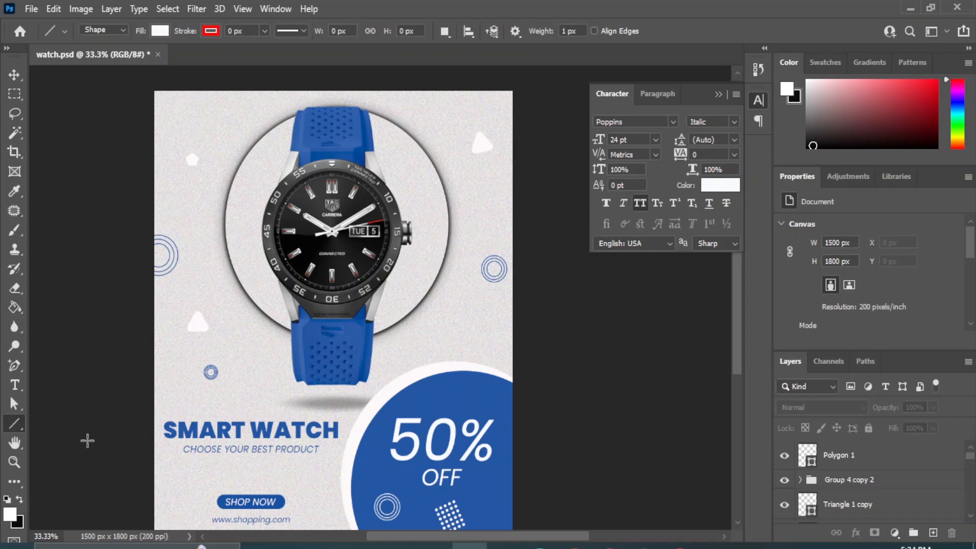
pyautogui.moveTo(153, 395)
pyautogui.mouseDown()
pyautogui.moveTo(174, 382)
pyautogui.moveTo(169, 376)
pyautogui.mouseUp()
pyautogui.click(14, 75)
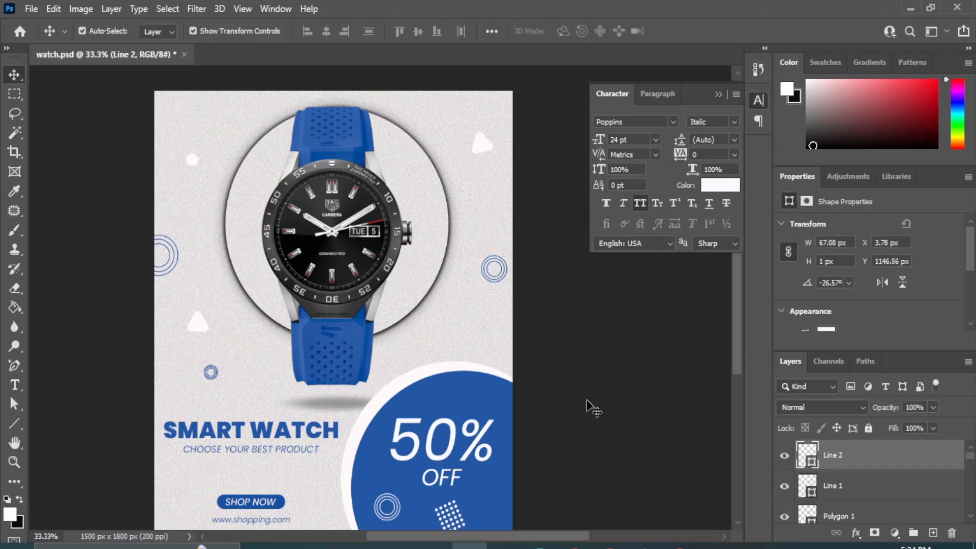
pyautogui.click(585, 405)
# Select both diagonal line layers and change their fill colour to the poster's blue.
pyautogui.click(168, 390)
pyautogui.scroll(10, 866, 489)
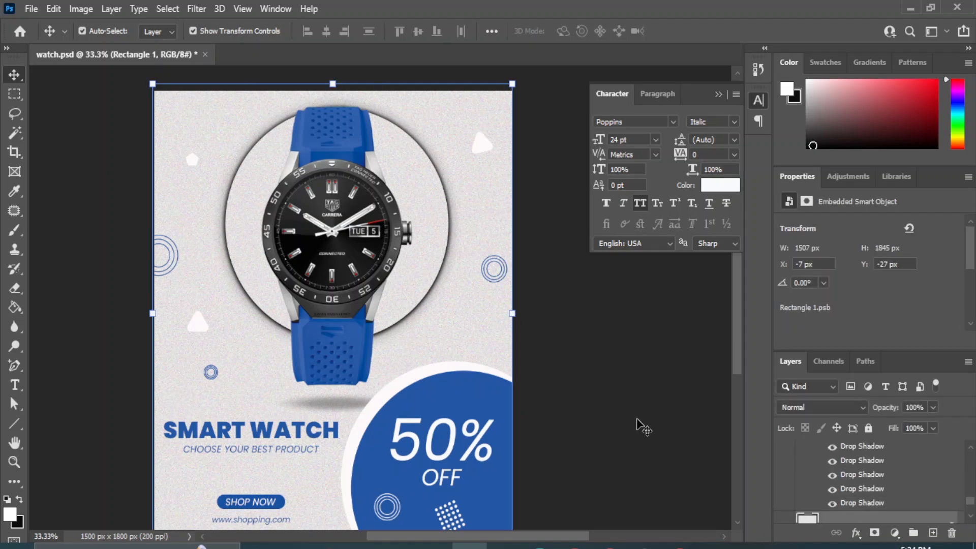
pyautogui.click(864, 487)
pyautogui.keyDown('shift'); pyautogui.click(850, 460); pyautogui.keyUp('shift')
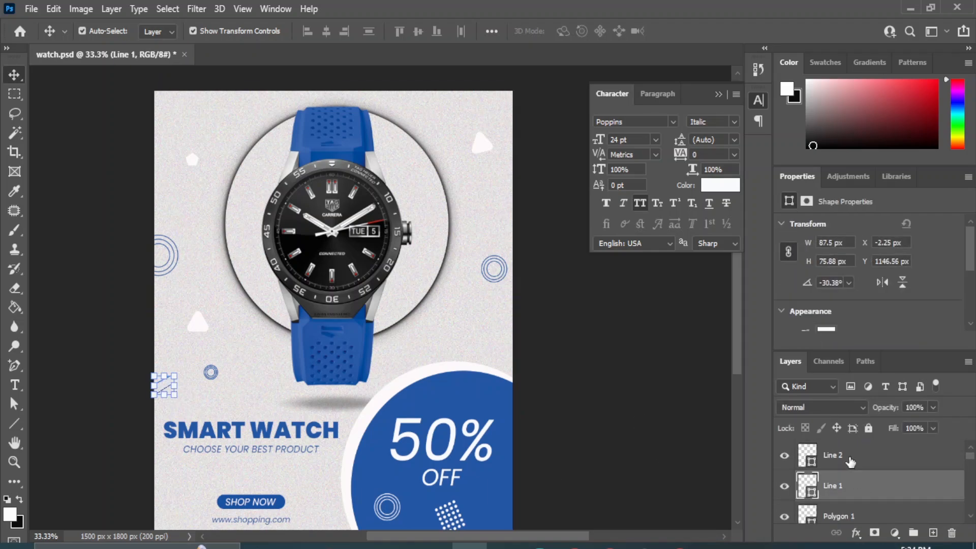
pyautogui.scroll(-1, 885, 321)
pyautogui.click(830, 307)
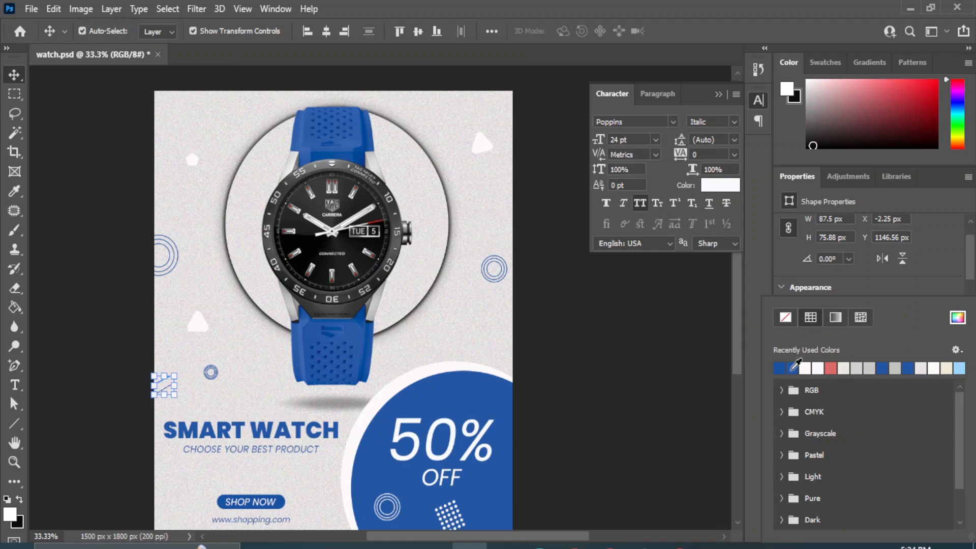
pyautogui.click(603, 414)
# Undo the last rotation of the dot grid inside the blue corner circle.
pyautogui.scroll(-1, 575, 445)
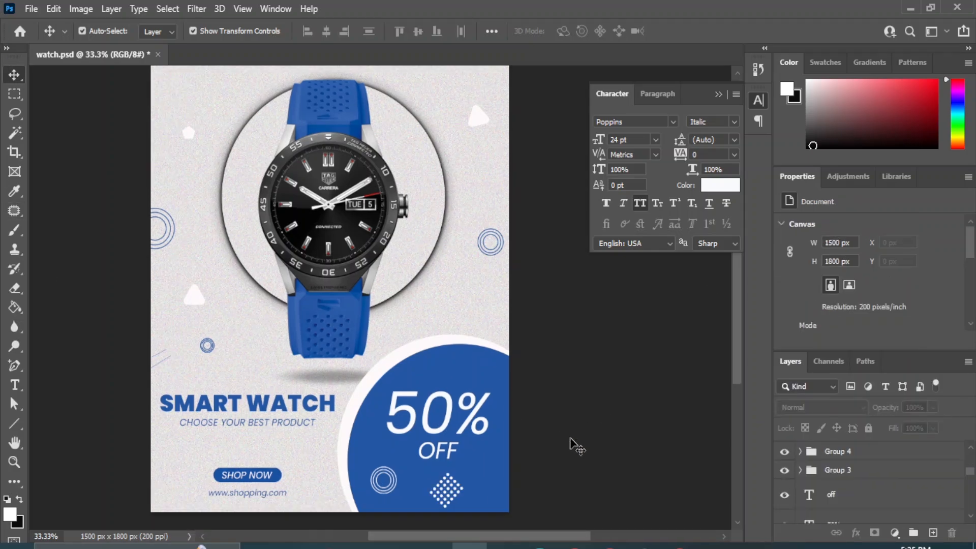
pyautogui.hotkey('ctrl', 'z')
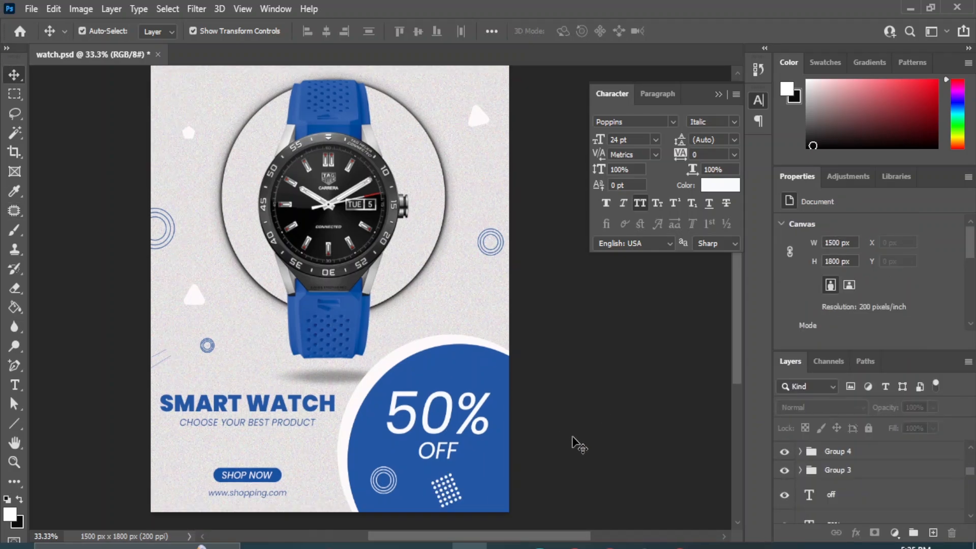
# Add two black drop shadows to the "50%" text, setting the first one's size to 32 px.
pyautogui.click(397, 417)
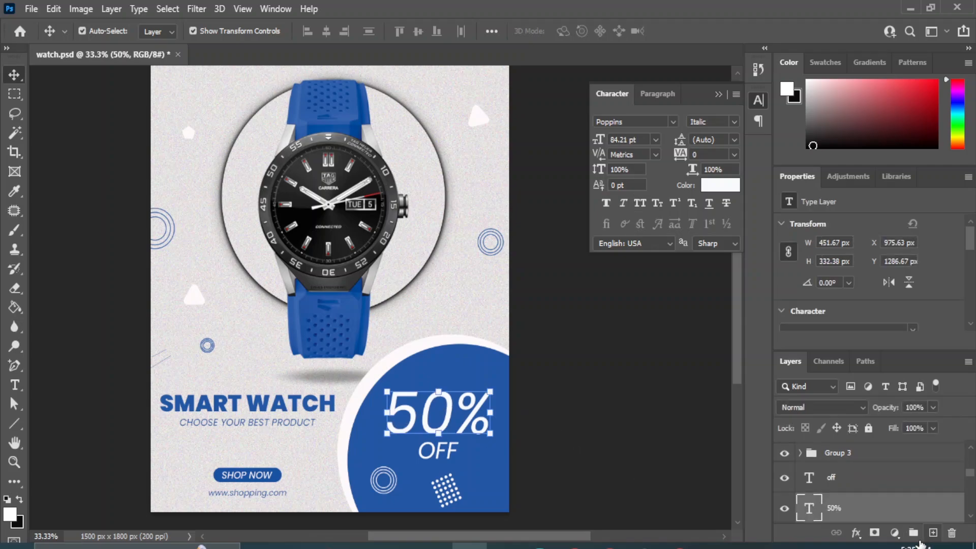
pyautogui.click(858, 533)
pyautogui.click(865, 524)
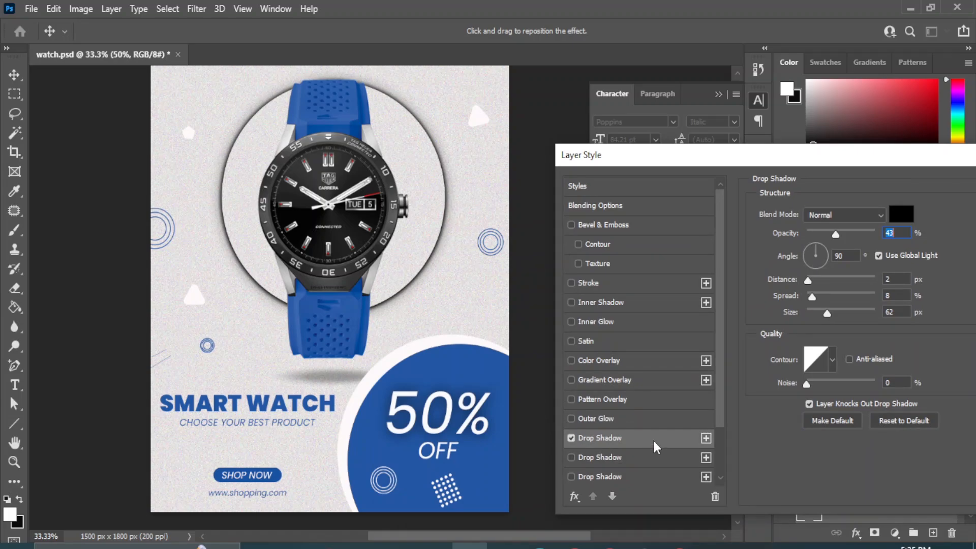
pyautogui.moveTo(815, 312); pyautogui.dragTo(822, 316)
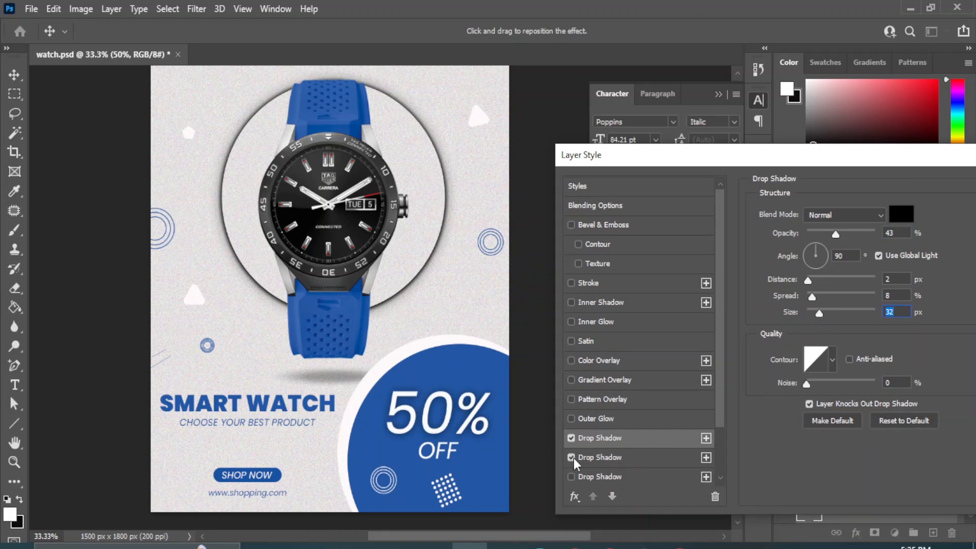
pyautogui.moveTo(831, 310); pyautogui.dragTo(825, 311)
pyautogui.moveTo(880, 159); pyautogui.dragTo(688, 183)
pyautogui.press('Return')
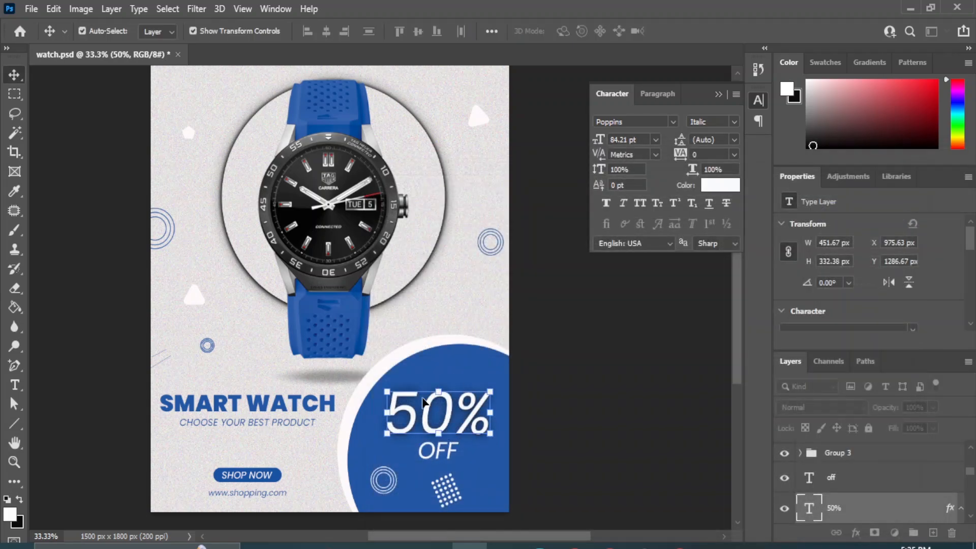
# Change the "50%" text's font style to SemiBold Italic, and then to Bold Italic.
pyautogui.click(732, 122)
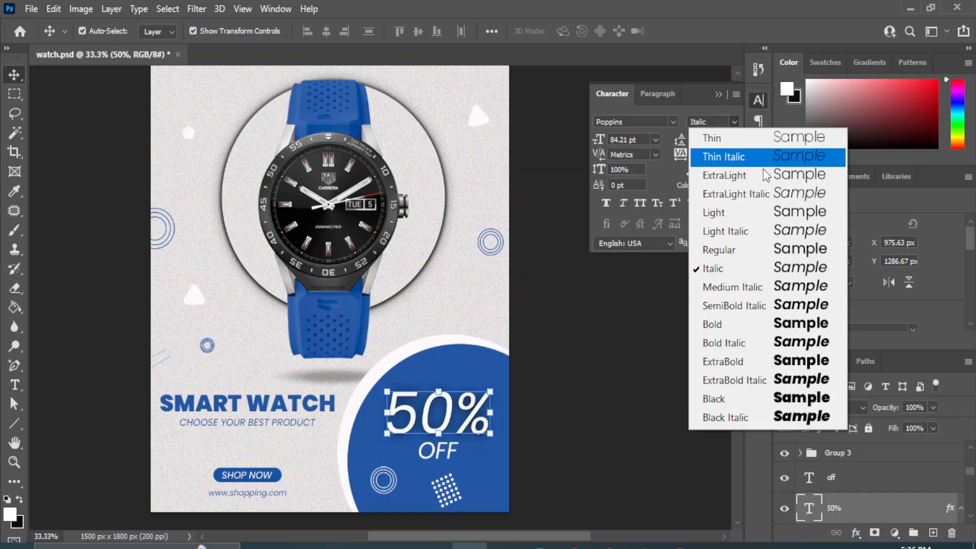
pyautogui.click(743, 307)
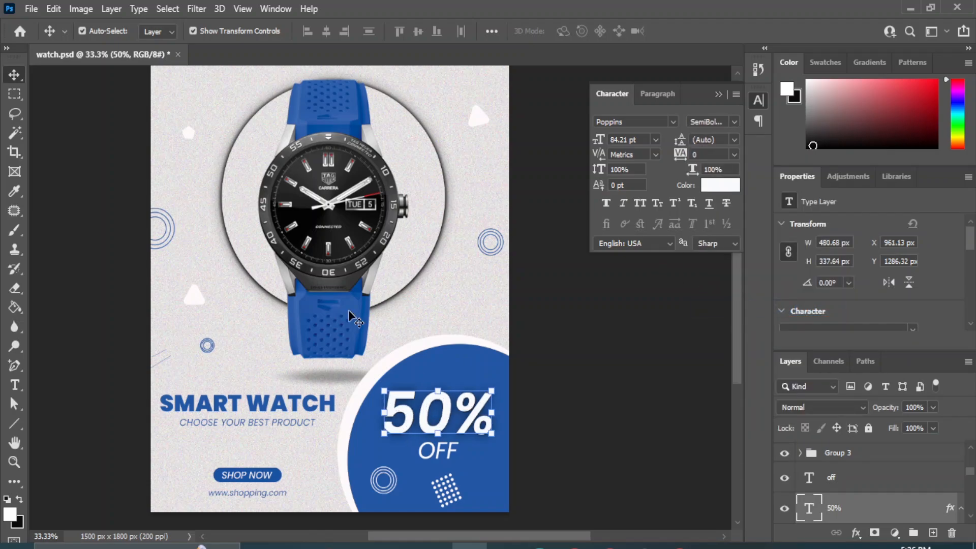
pyautogui.click(735, 122)
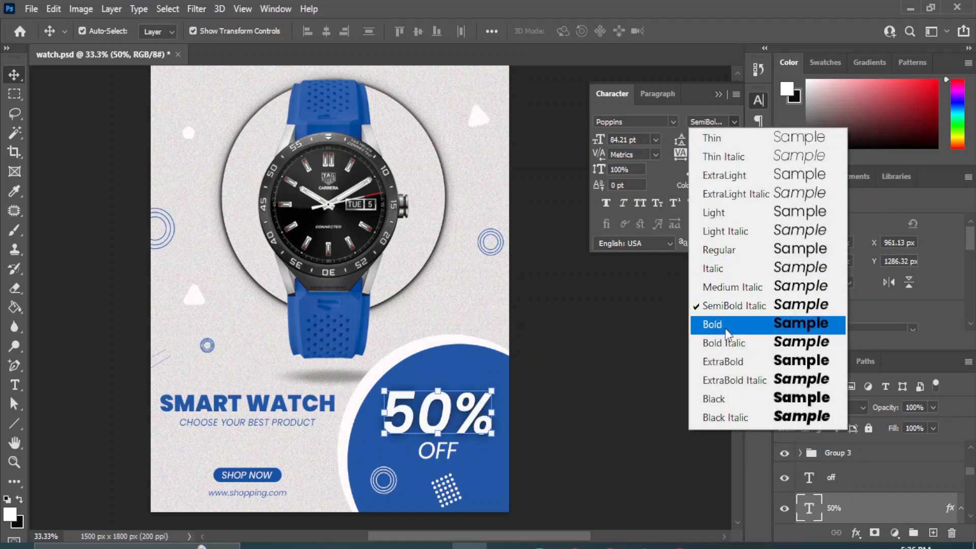
pyautogui.click(712, 343)
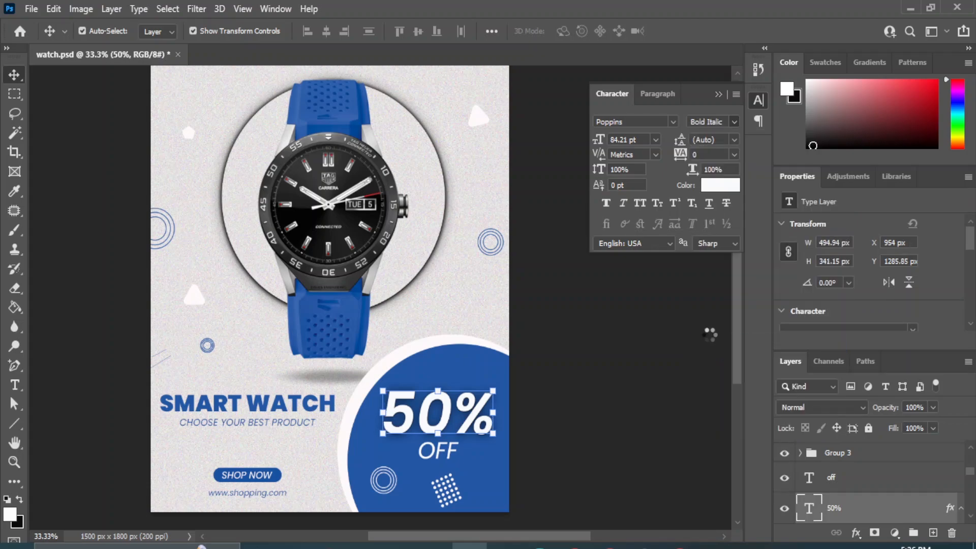
pyautogui.keyDown('shift'); pyautogui.click(846, 482); pyautogui.keyUp('shift')
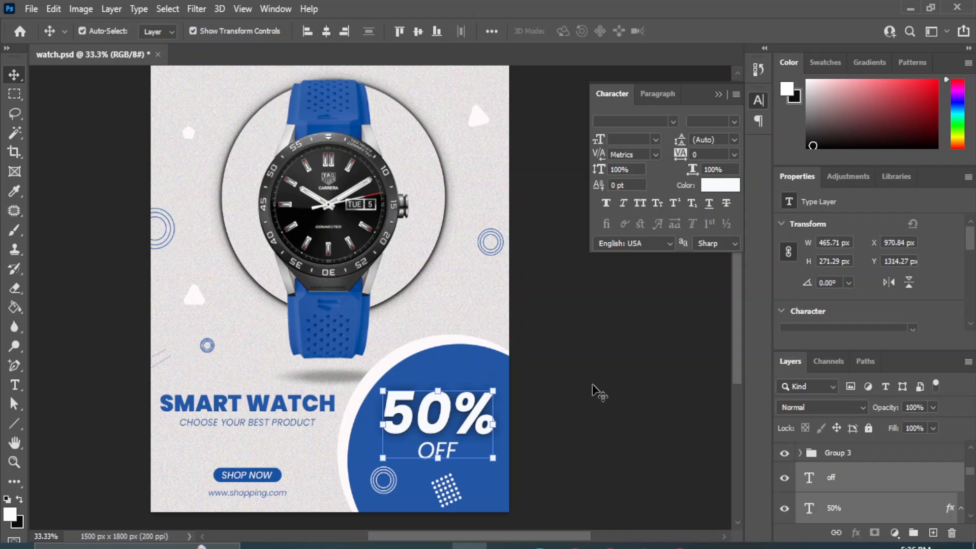
pyautogui.hotkey('shift', 'Left')
pyautogui.hotkey('shift', 'Right')
pyautogui.click(592, 390)
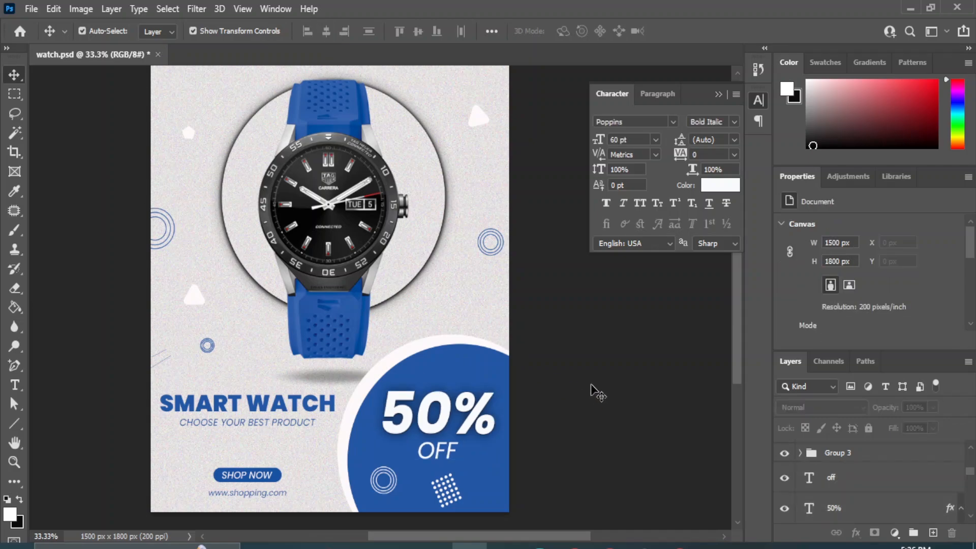
# Duplicate the large ring group on the poster's left edge, scale the copy to about 65% and move it down along the edge.
pyautogui.scroll(5, 864, 475)
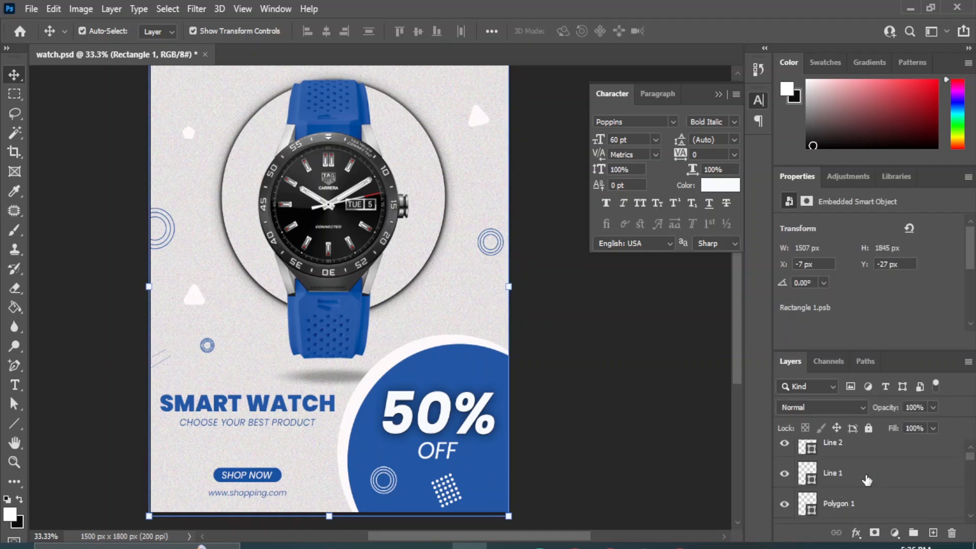
pyautogui.click(841, 450)
pyautogui.hotkey('ctrl', 'j')
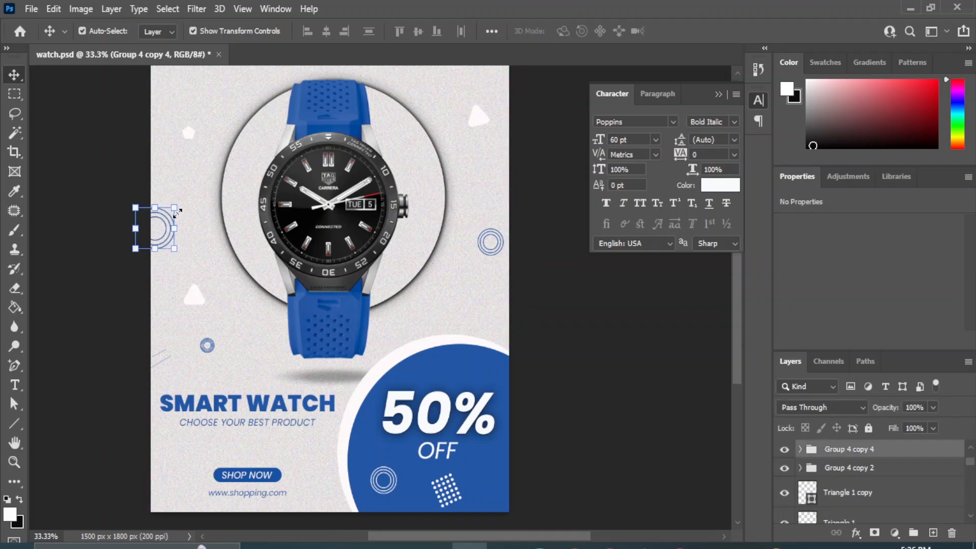
pyautogui.moveTo(174, 207); pyautogui.dragTo(161, 222)
pyautogui.hotkey('shift', 'Down')
pyautogui.hotkey('shift', 'Down')
pyautogui.hotkey('shift', 'Down')
pyautogui.hotkey('shift', 'Down')
pyautogui.hotkey('shift', 'Down')
pyautogui.hotkey('shift', 'Down')
pyautogui.hotkey('shift', 'Down')
pyautogui.hotkey('shift', 'Down')
pyautogui.hotkey('shift', 'Down')
pyautogui.hotkey('shift', 'Down')
pyautogui.hotkey('shift', 'Down')
pyautogui.hotkey('shift', 'Down')
pyautogui.hotkey('shift', 'Down')
pyautogui.hotkey('shift', 'Down')
pyautogui.hotkey('shift', 'Down')
pyautogui.hotkey('shift', 'Down')
pyautogui.hotkey('shift', 'Down')
pyautogui.hotkey('shift', 'Down')
pyautogui.hotkey('shift', 'Down')
pyautogui.hotkey('shift', 'Down')
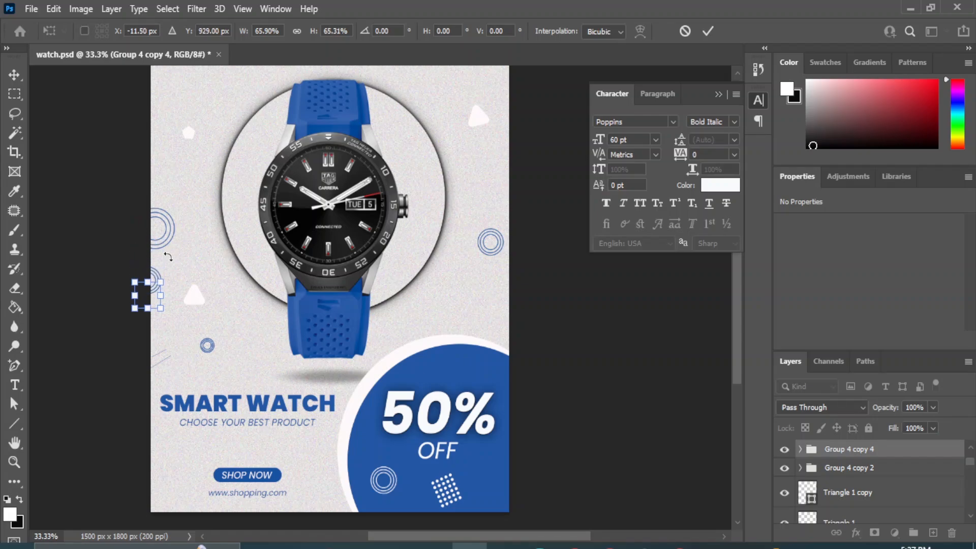
pyautogui.press('Return')
# Place the reduced ring copy between the CHOOSE YOUR BEST PRODUCT line and the SHOP NOW button, and turn off Auto-Select.
pyautogui.click(83, 30)
pyautogui.moveTo(156, 311); pyautogui.dragTo(261, 440)
pyautogui.press('Left')
pyautogui.press('Left')
pyautogui.press('Left')
pyautogui.press('Left')
pyautogui.press('Left')
pyautogui.press('Left')
pyautogui.press('Up')
pyautogui.press('Up')
pyautogui.press('Up')
pyautogui.press('Up')
pyautogui.press('Return')
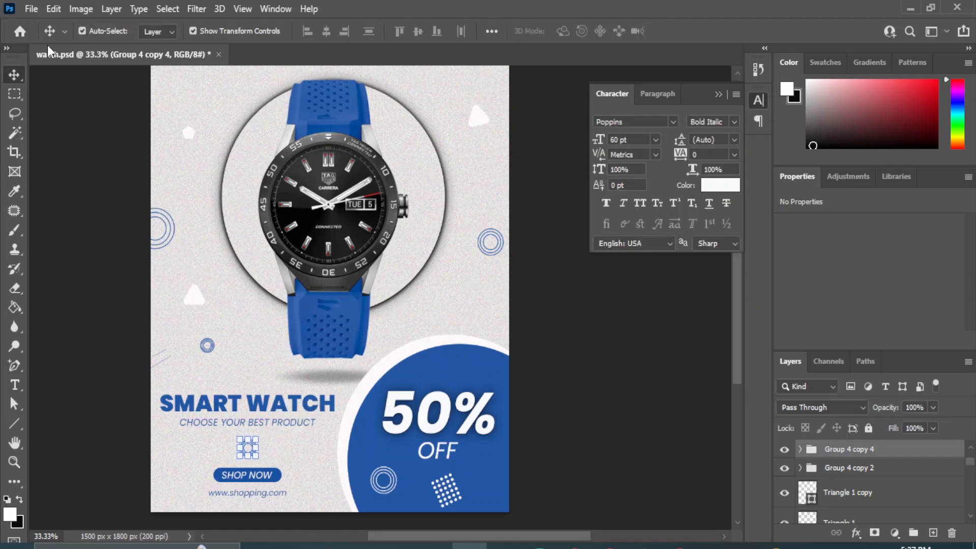
pyautogui.click(83, 30)
pyautogui.click(623, 345)
pyautogui.hotkey('ctrl', '+')
pyautogui.hotkey('ctrl', '-')
pyautogui.hotkey('ctrl', '+')
pyautogui.hotkey('ctrl', '-')
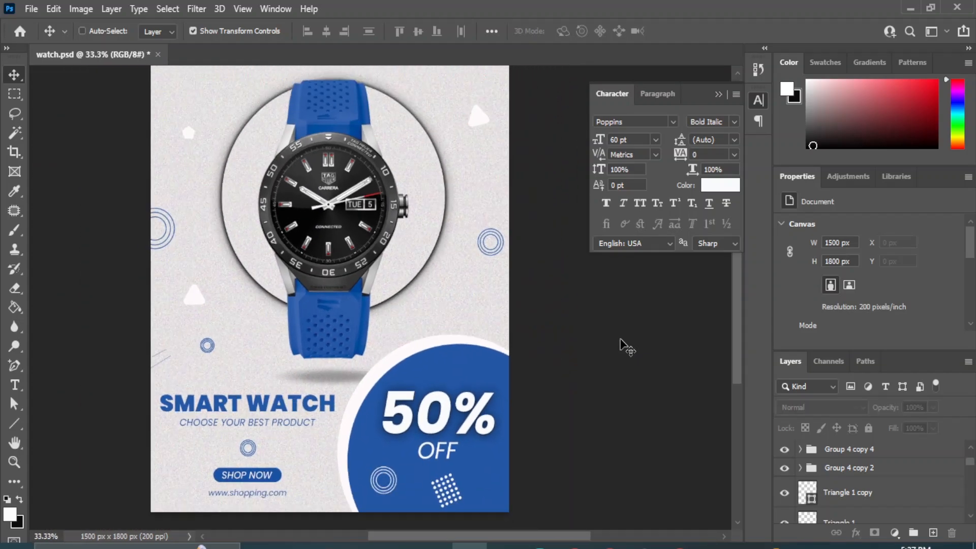
pyautogui.hotkey('ctrl', '+')
pyautogui.hotkey('ctrl', '-')
pyautogui.hotkey('ctrl', '+')
pyautogui.hotkey('ctrl', '-')
pyautogui.hotkey('ctrl', '+')
pyautogui.hotkey('ctrl', '-')
pyautogui.hotkey('ctrl', '+')
pyautogui.hotkey('ctrl', '-')
pyautogui.hotkey('ctrl', '+')
pyautogui.hotkey('ctrl', '-')
pyautogui.hotkey('ctrl', '+')
pyautogui.hotkey('ctrl', '-')
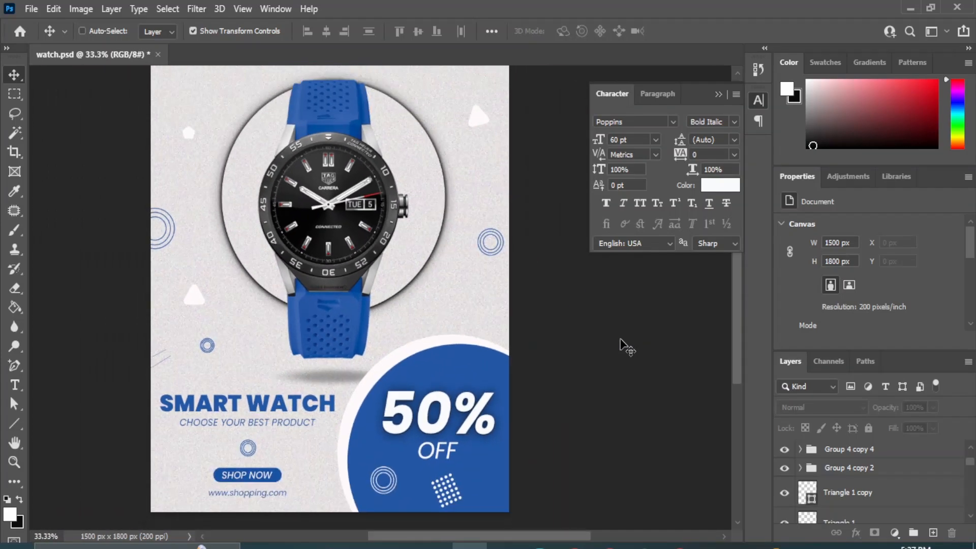